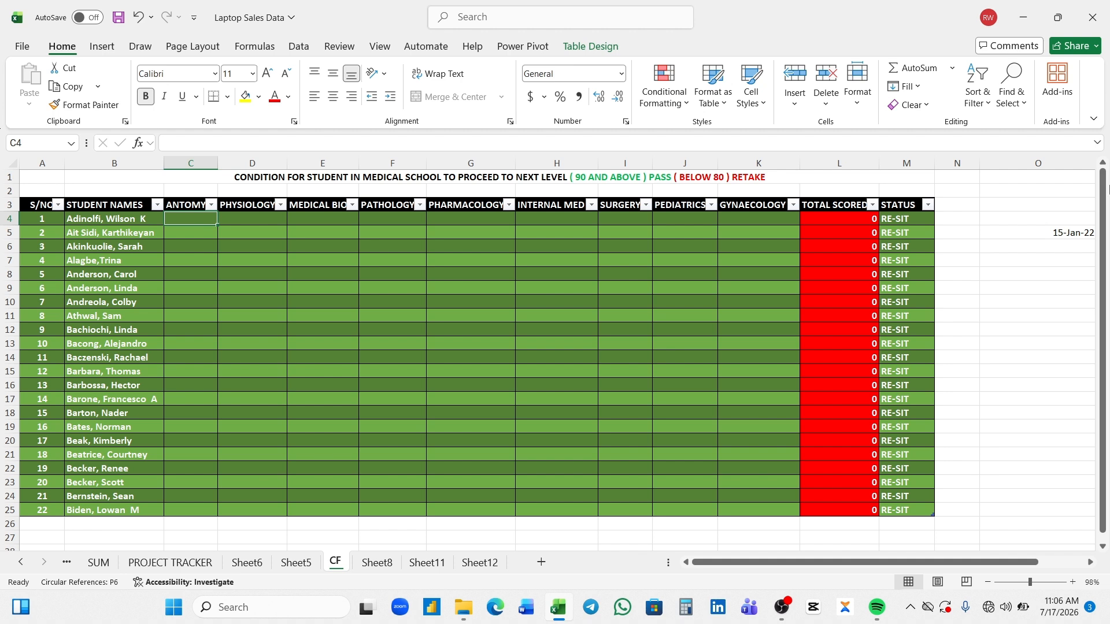
# - Zoom the CF sheet to 150% and examine the subject, total score and status columns, glancing at the unformatted table on Sheet8
pyautogui.click(1036, 582)
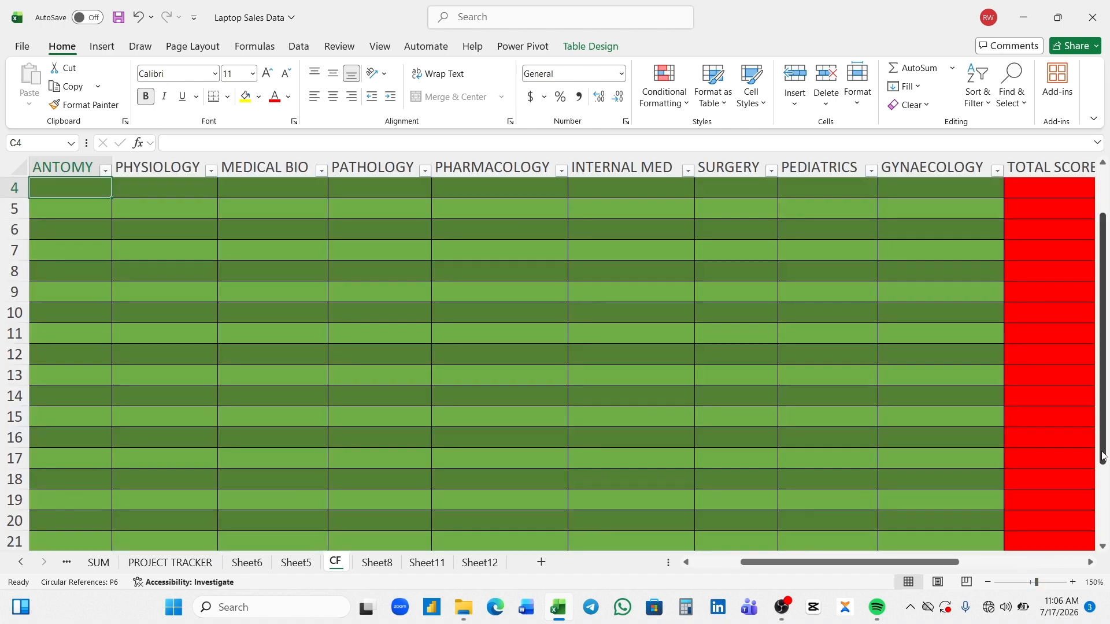
pyautogui.moveTo(1102, 456); pyautogui.dragTo(1102, 411)
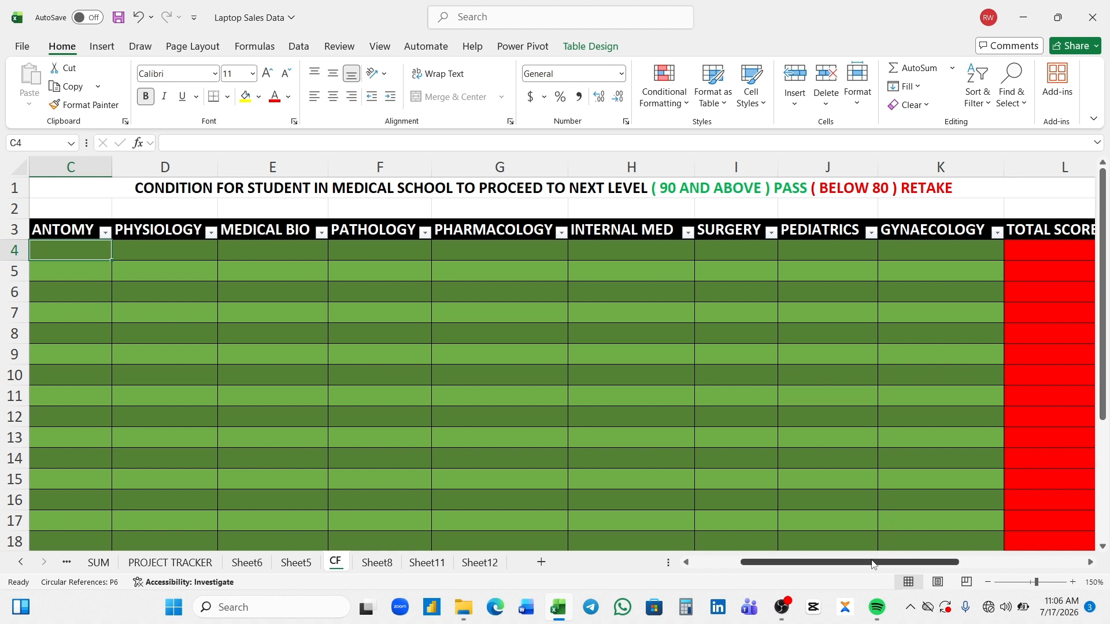
pyautogui.moveTo(873, 565); pyautogui.dragTo(933, 568)
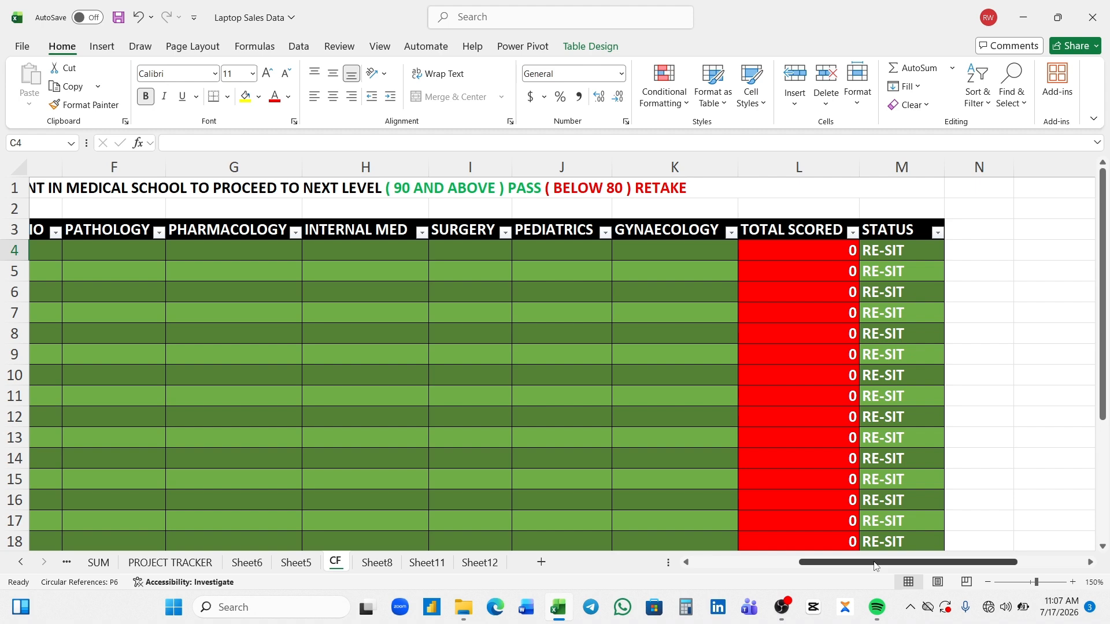
pyautogui.moveTo(875, 566); pyautogui.dragTo(756, 573)
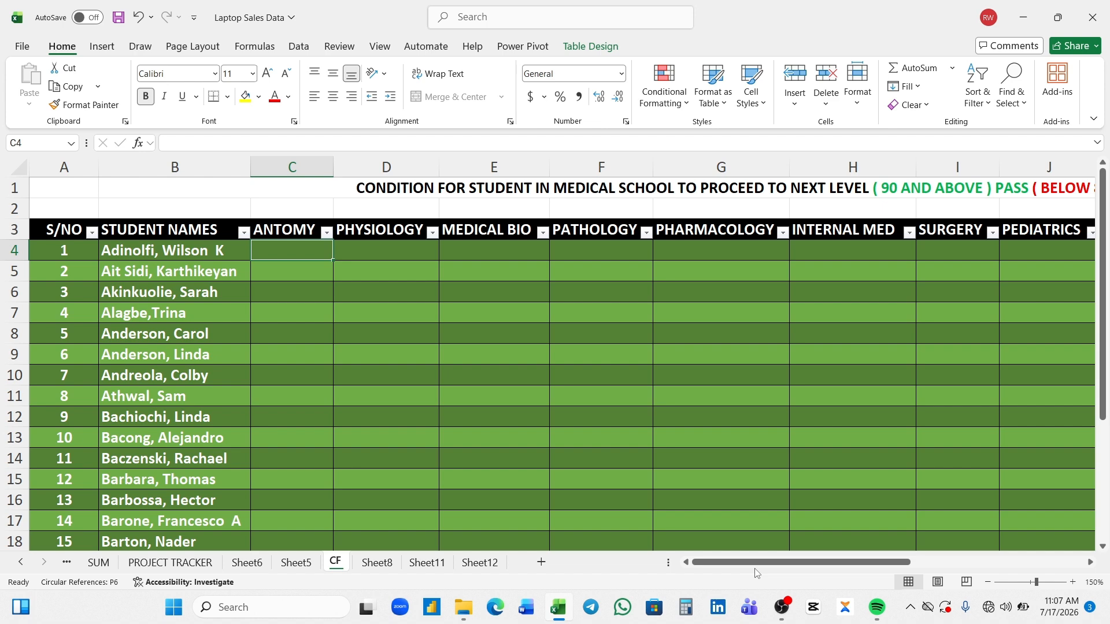
pyautogui.click(386, 562)
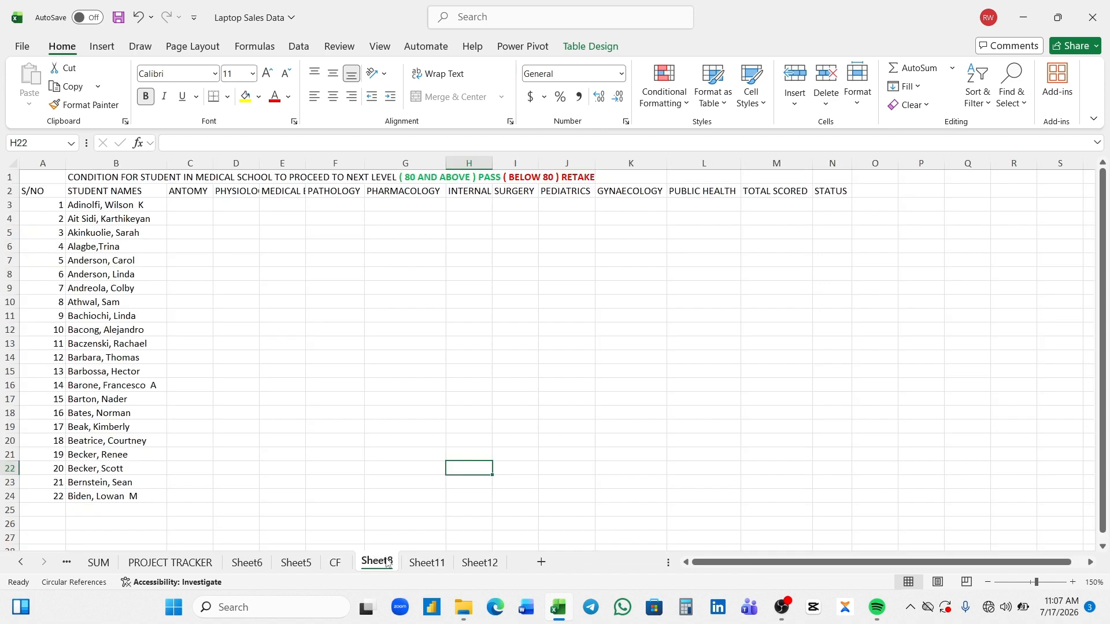
pyautogui.click(334, 562)
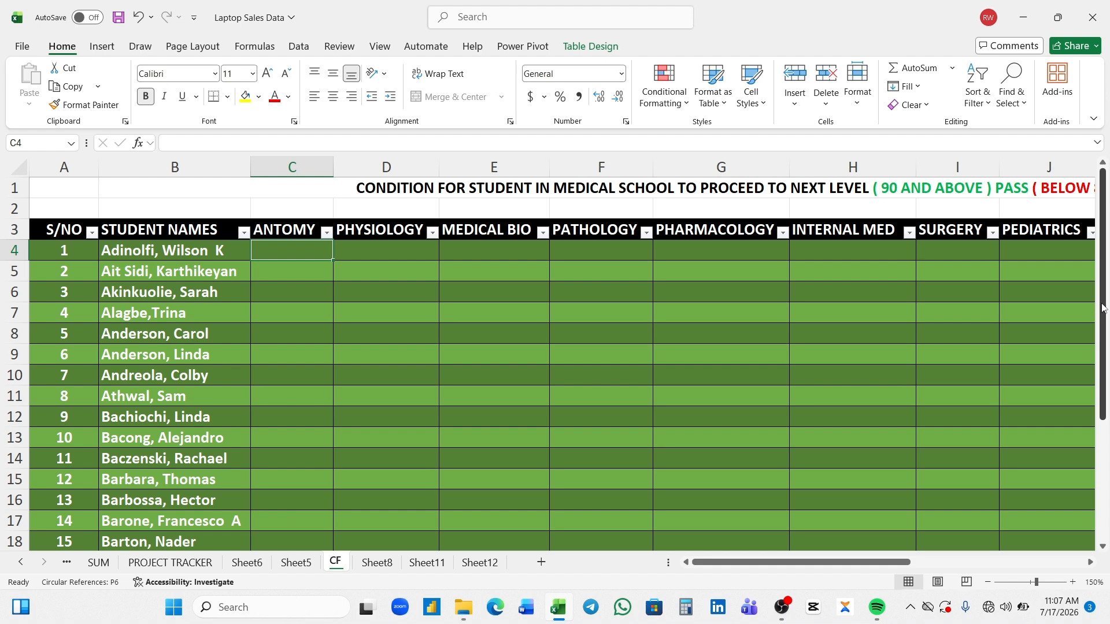
pyautogui.moveTo(1102, 308); pyautogui.dragTo(1102, 324)
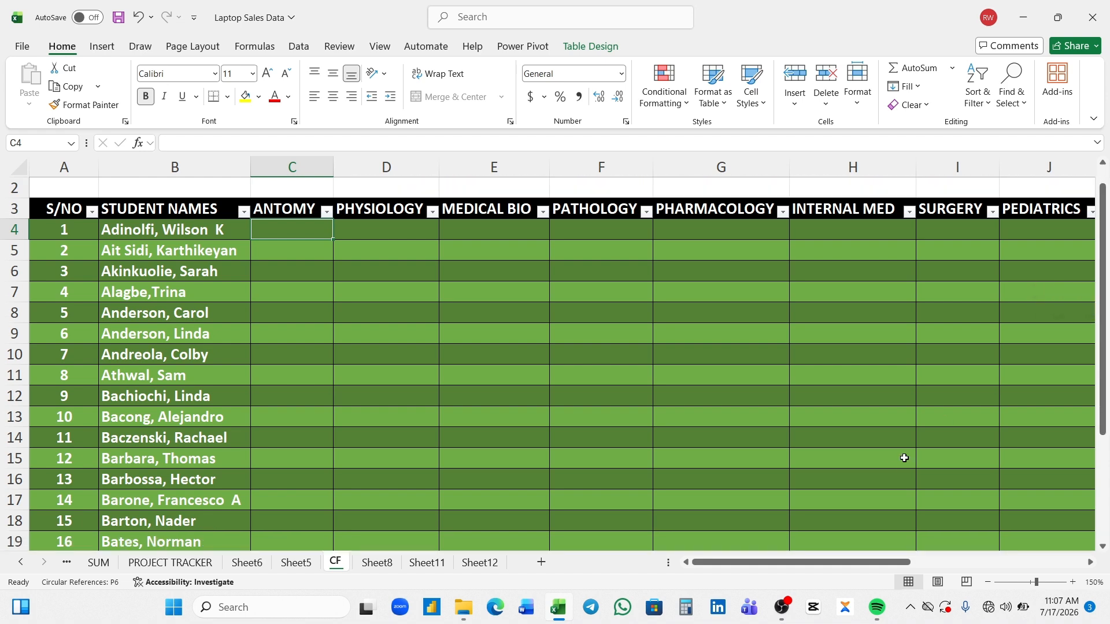
pyautogui.moveTo(829, 561); pyautogui.dragTo(927, 552)
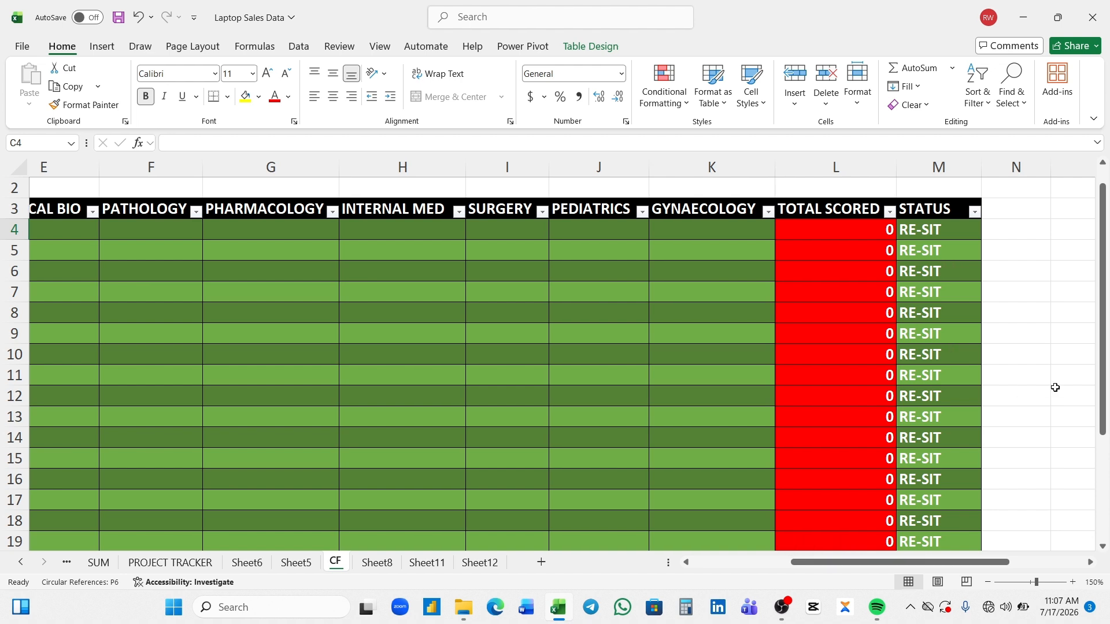
pyautogui.moveTo(1105, 382); pyautogui.dragTo(1105, 347)
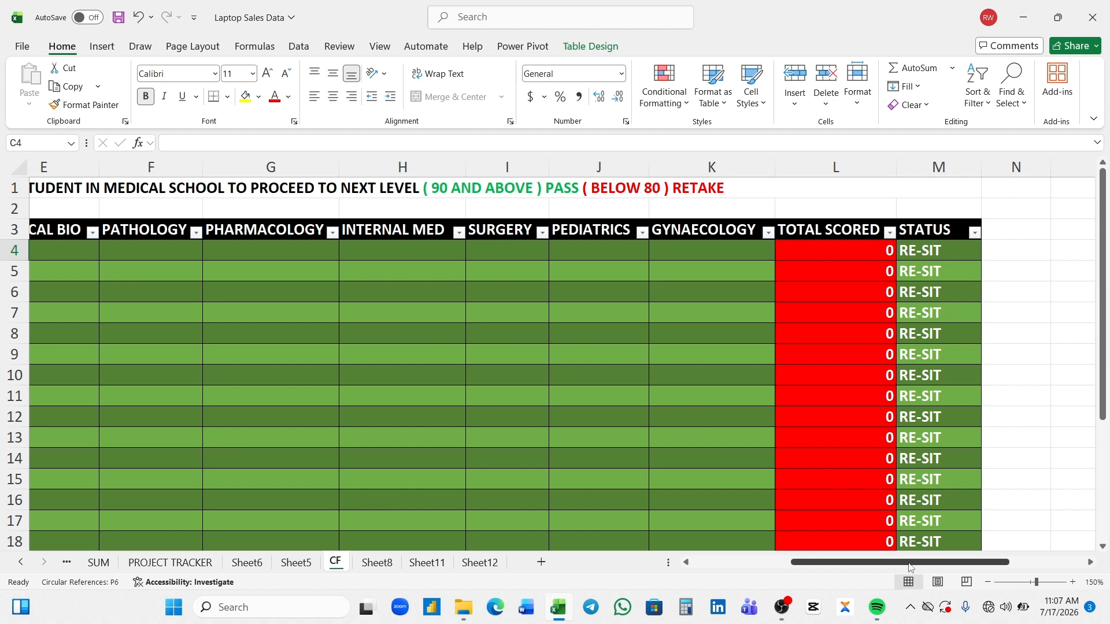
# - Change the pass condition in the title cell B1 of the CF sheet to "80 AND ABOVE"
pyautogui.moveTo(909, 566); pyautogui.dragTo(809, 590)
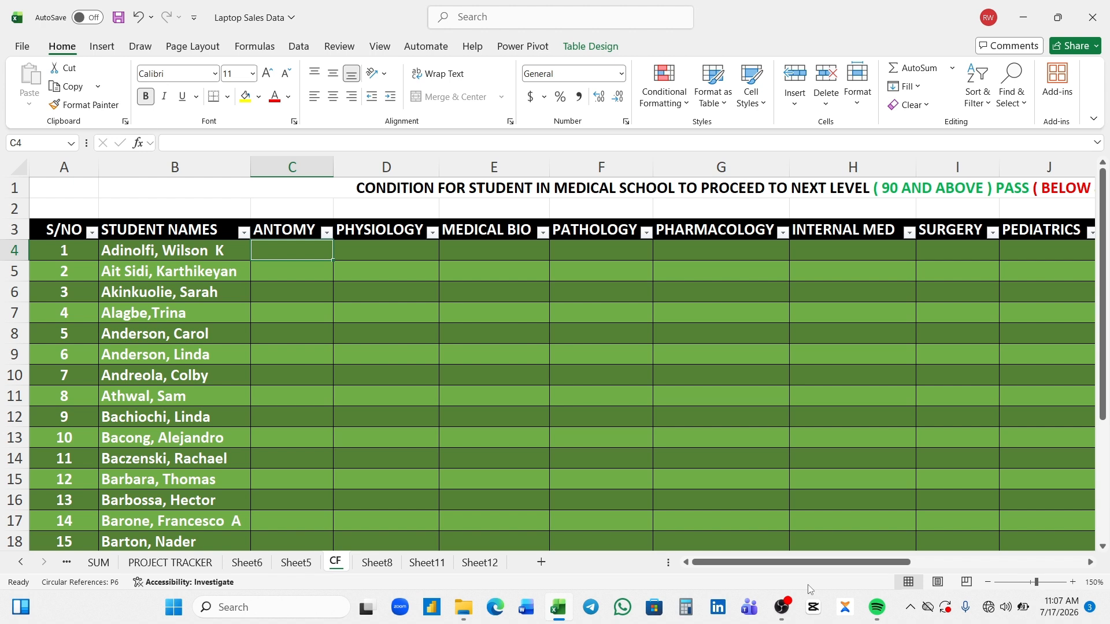
pyautogui.doubleClick(896, 191)
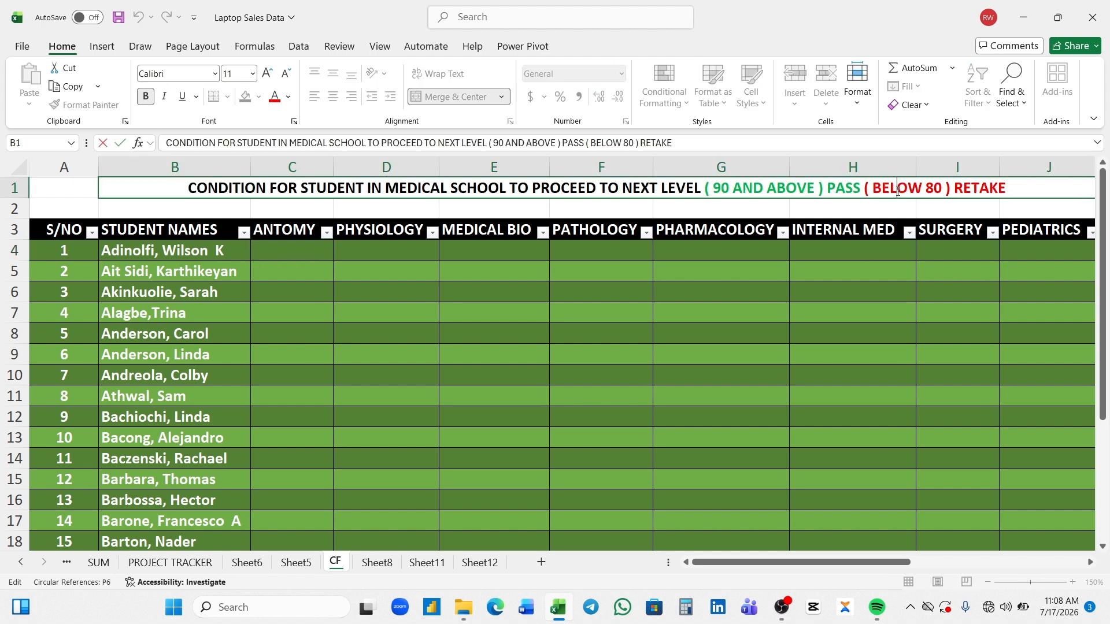
pyautogui.click(728, 186)
pyautogui.press('BackSpace')
pyautogui.press('BackSpace')
pyautogui.write('8')
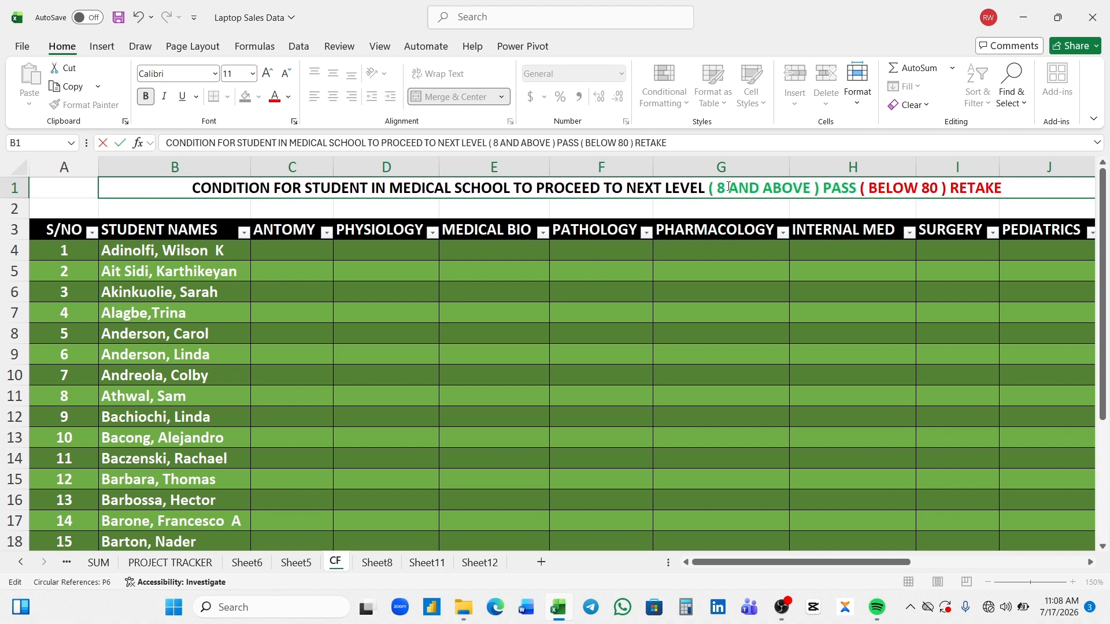
pyautogui.write('0')
pyautogui.press('Return')
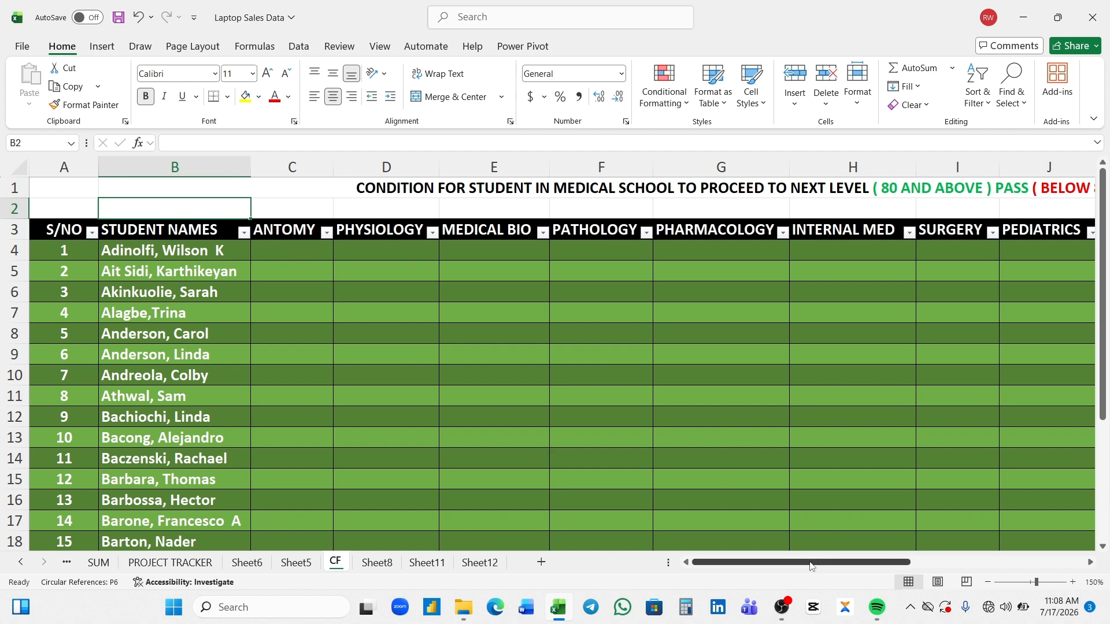
pyautogui.moveTo(810, 566); pyautogui.dragTo(895, 572)
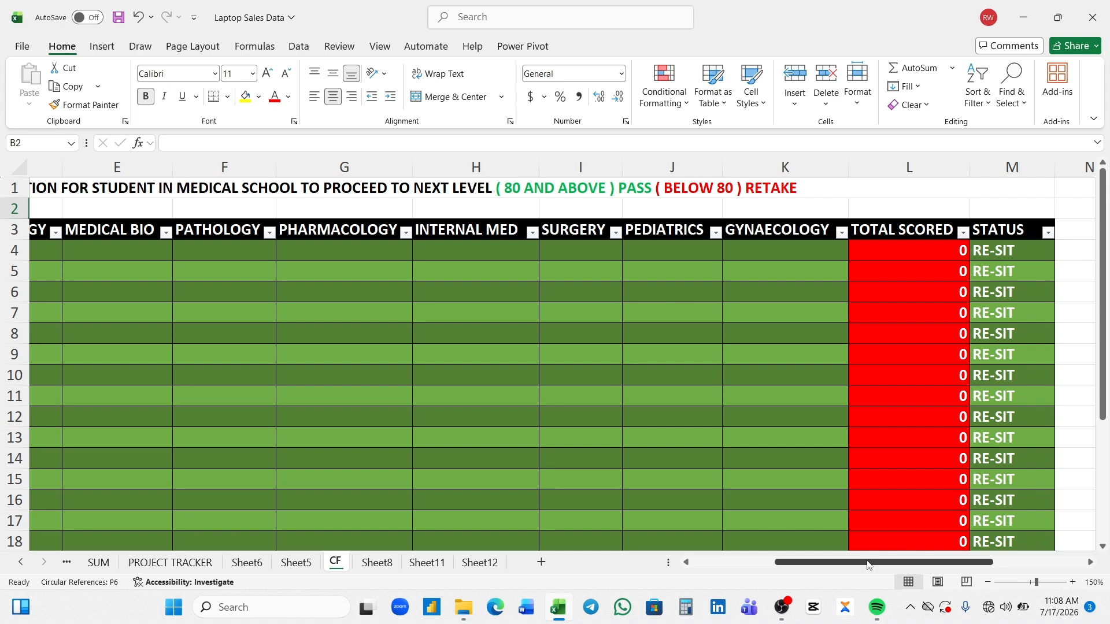
pyautogui.moveTo(868, 565)
pyautogui.mouseDown()
pyautogui.moveTo(785, 576)
pyautogui.moveTo(875, 560)
pyautogui.mouseUp()
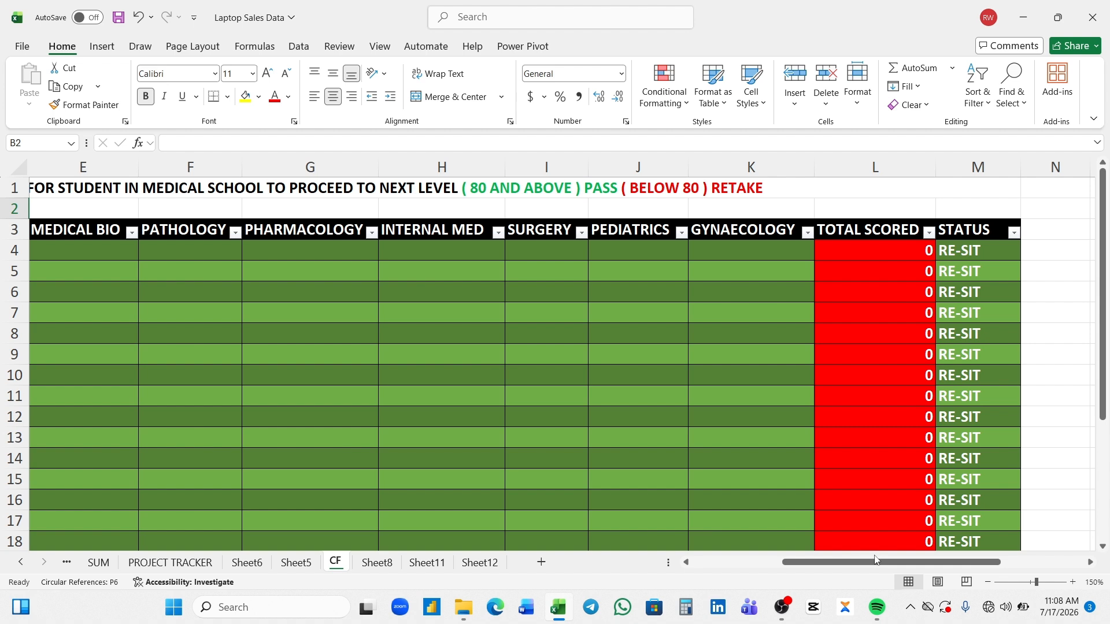
pyautogui.moveTo(874, 559); pyautogui.dragTo(830, 574)
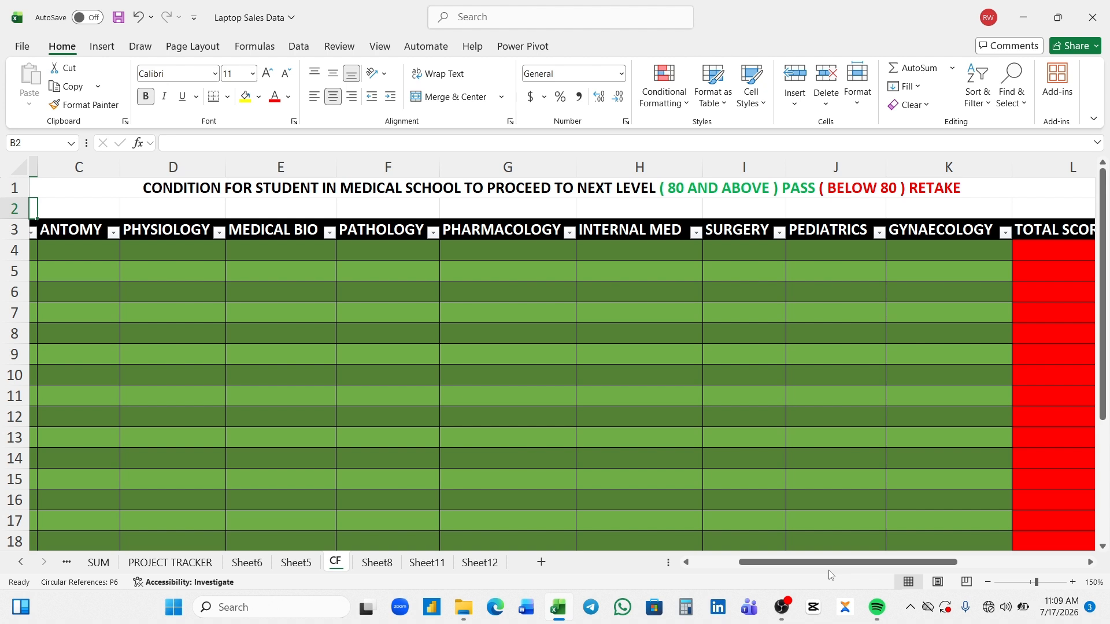
# - Enter a score of 10 for the first student in Antomy, Physiology, Medical Bio and Pathology (C4:F4)
pyautogui.moveTo(829, 562); pyautogui.dragTo(769, 566)
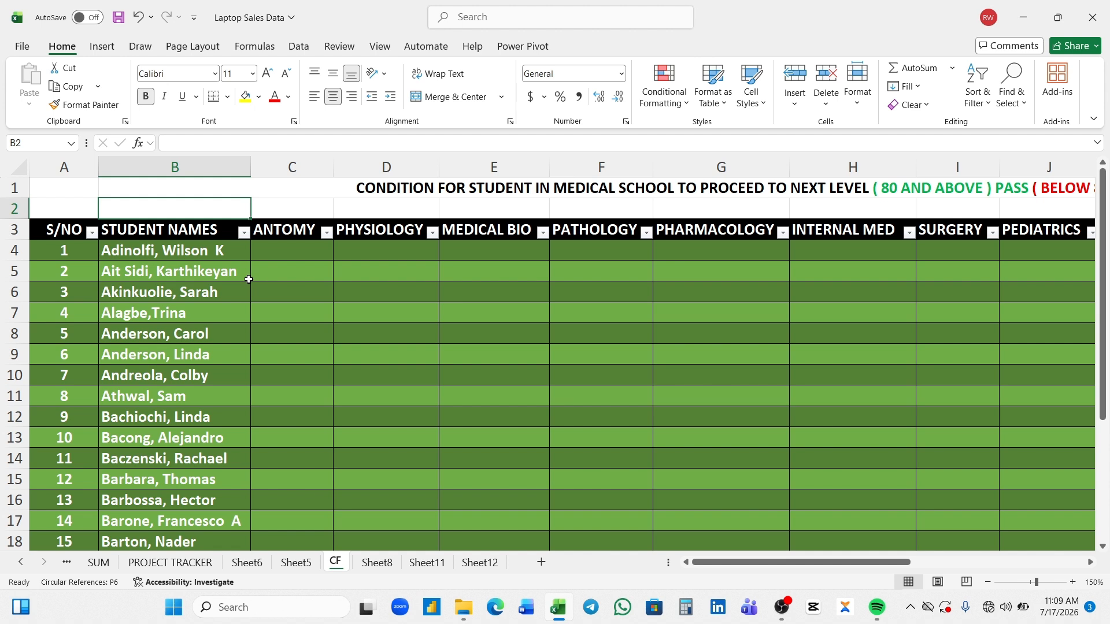
pyautogui.click(271, 253)
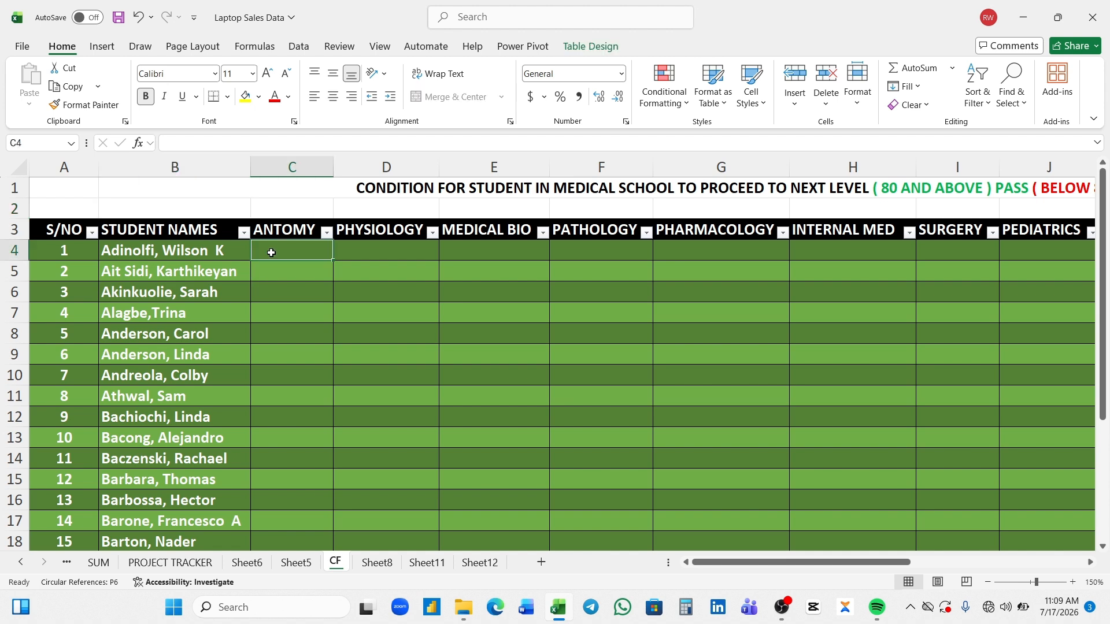
pyautogui.write('10')
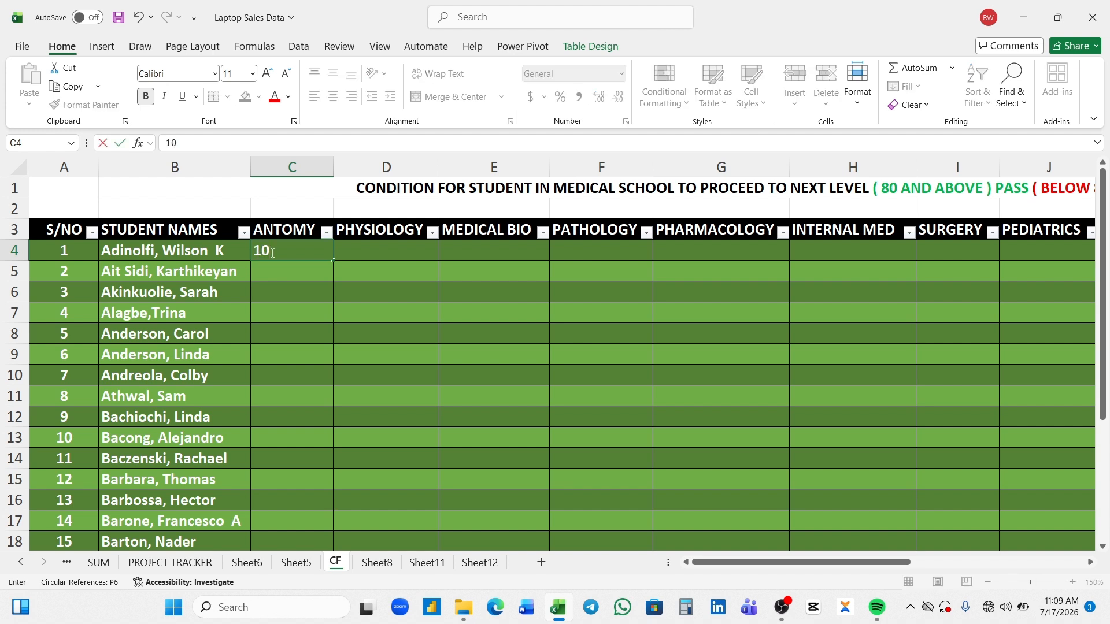
pyautogui.press('Tab')
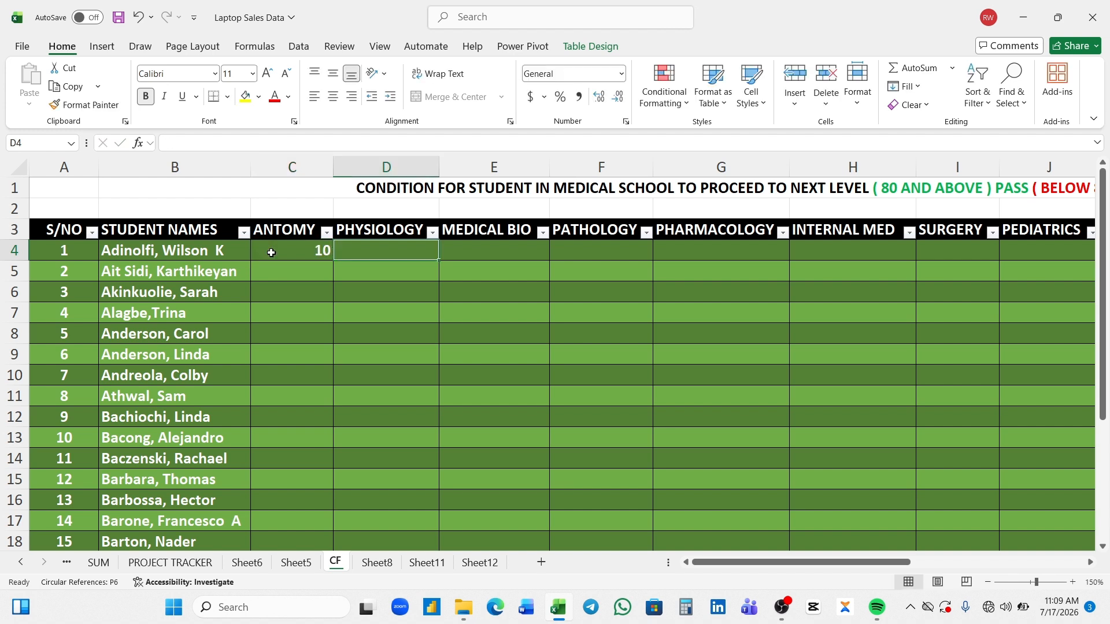
pyautogui.write('10')
pyautogui.press('Tab')
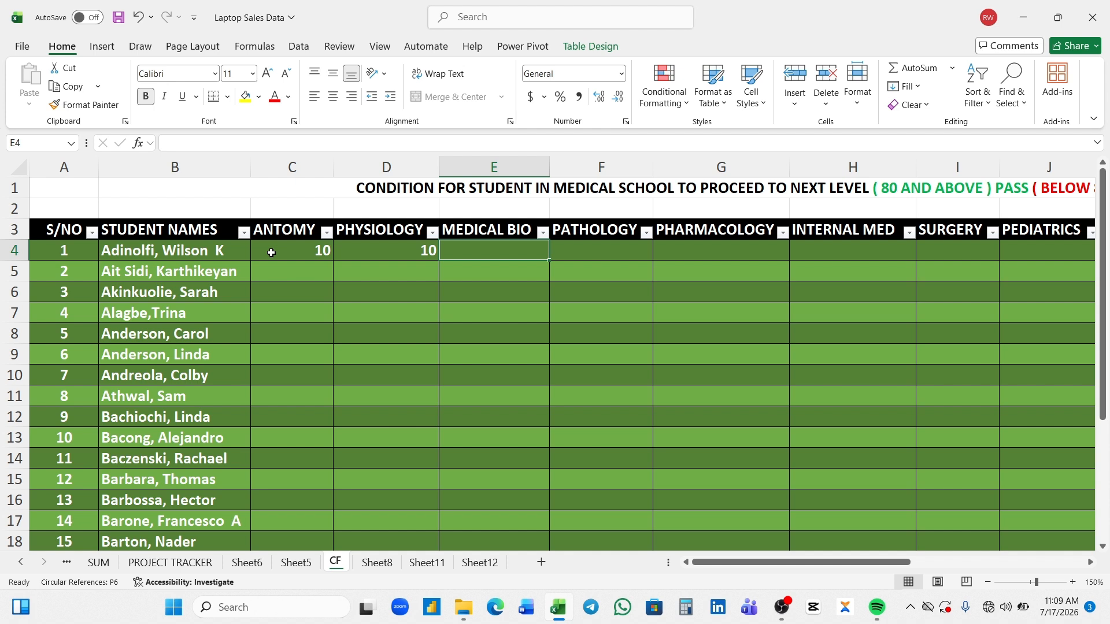
pyautogui.write('10')
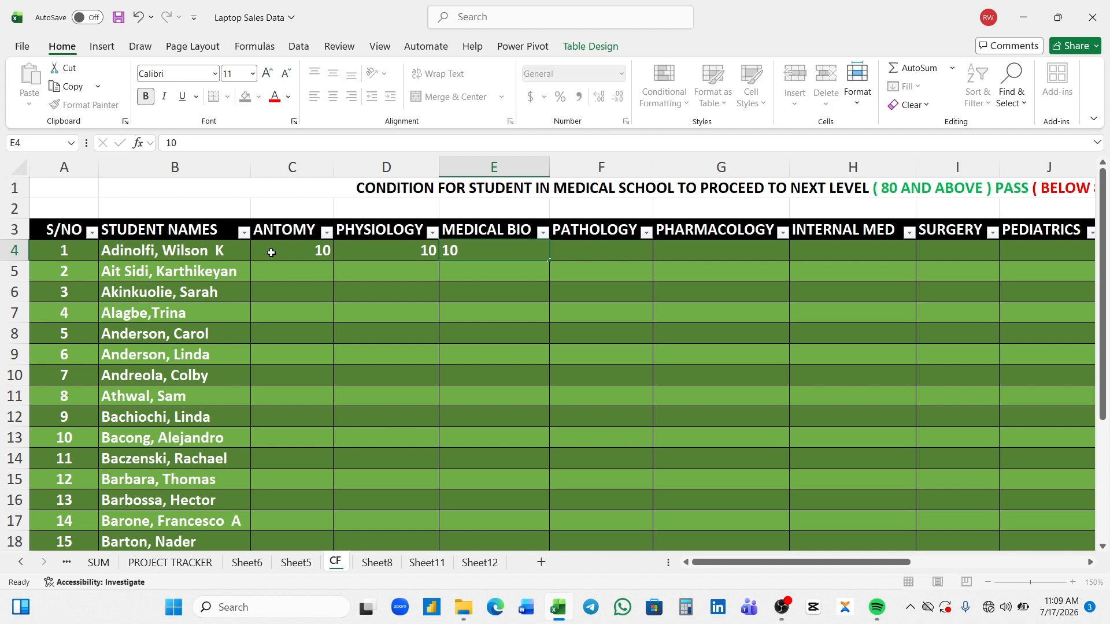
pyautogui.press('Tab')
pyautogui.write('10')
pyautogui.press('Tab')
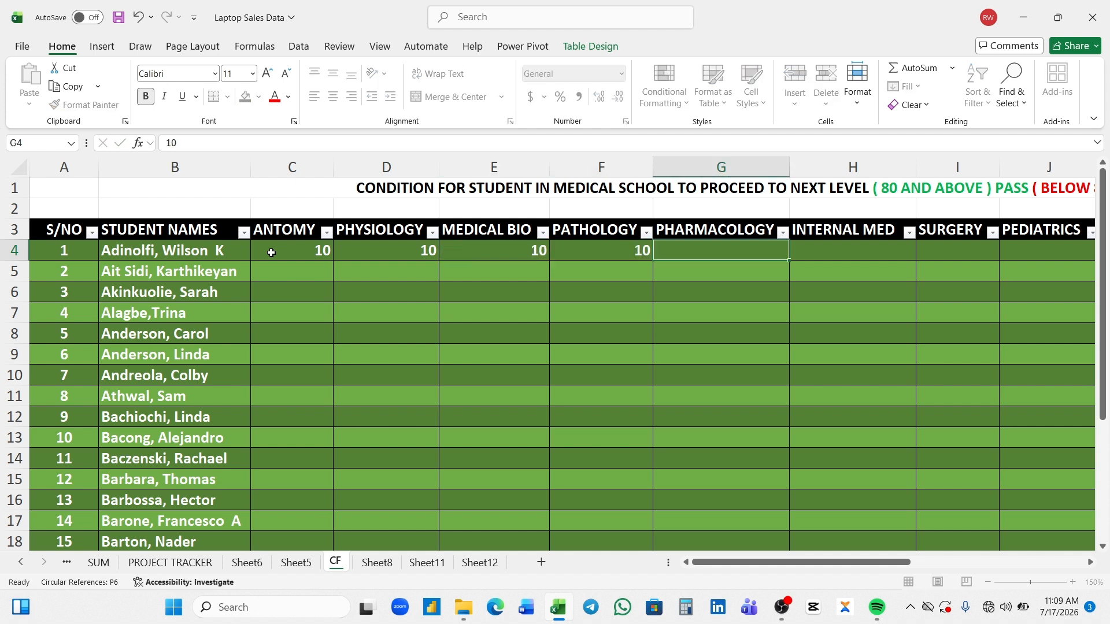
# - Enter a score of 10 for the first student in Pharmacology, Internal Med and Surgery (G4:I4)
pyautogui.write('10')
pyautogui.hotkey('ctrl', 'Return')
pyautogui.press('Tab')
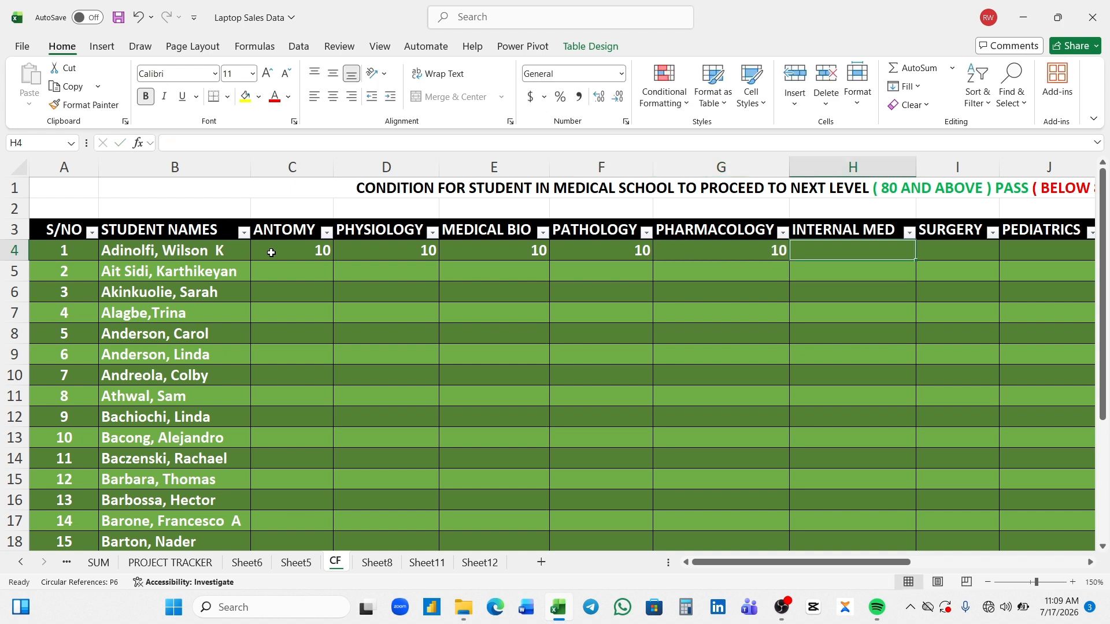
pyautogui.write('10')
pyautogui.press('Tab')
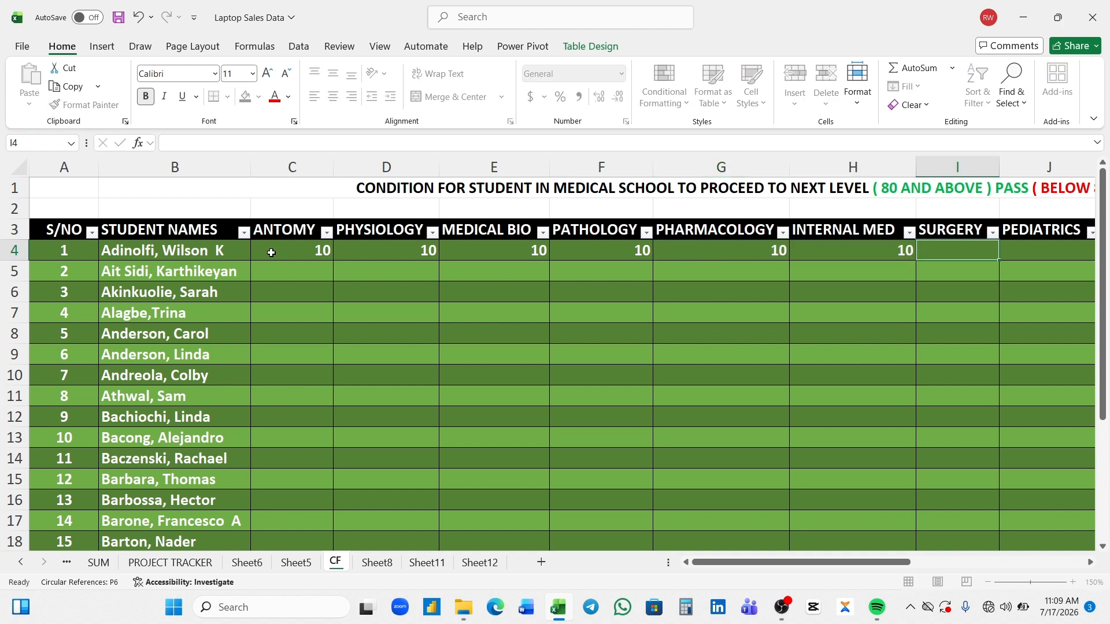
pyautogui.write('10')
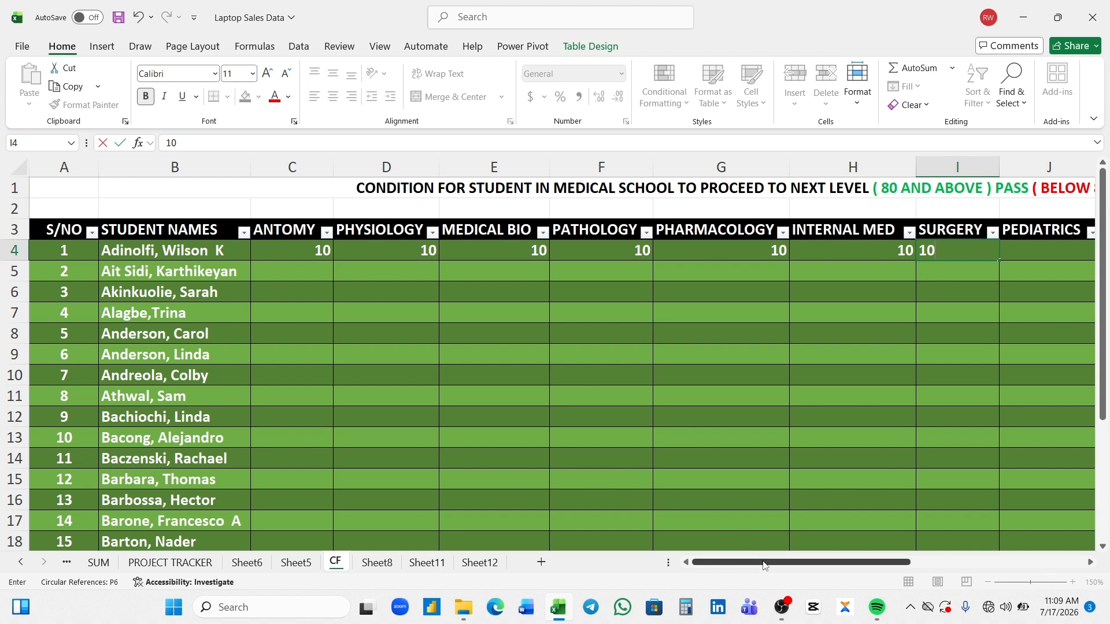
# - Enter 10 as the first student's Pediatrics score in J4 and check the total and status columns
pyautogui.moveTo(763, 564); pyautogui.dragTo(838, 564)
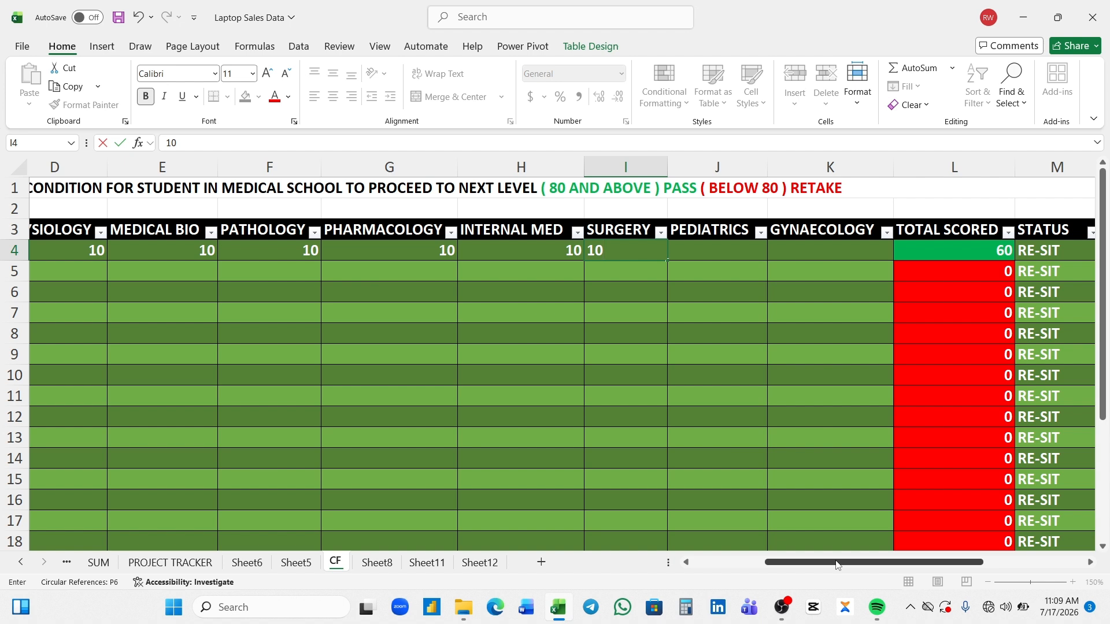
pyautogui.click(700, 249)
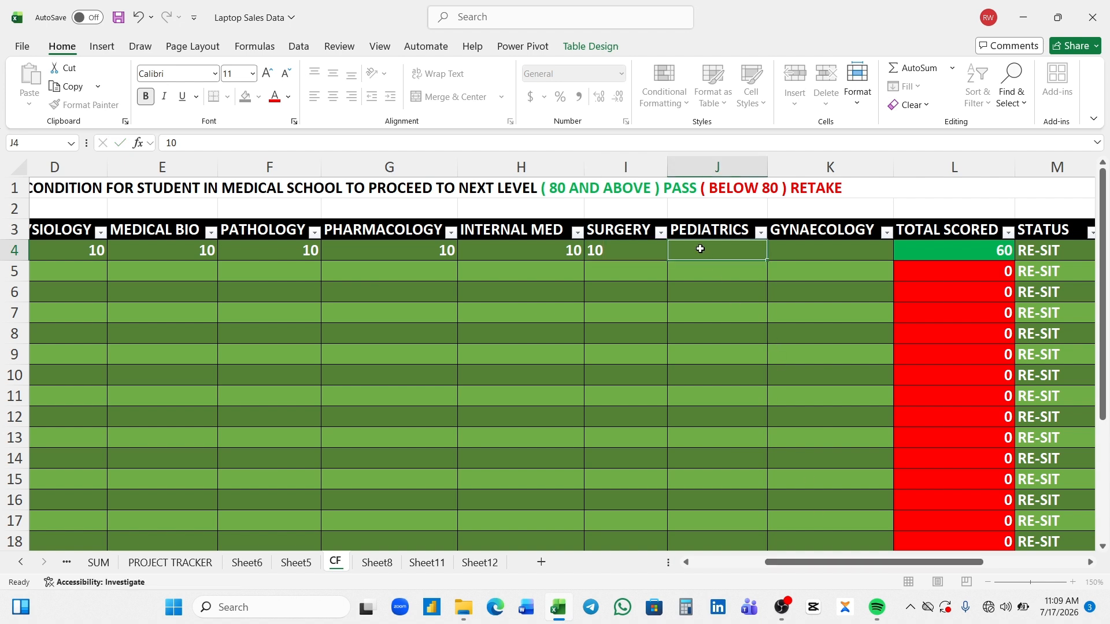
pyautogui.write('10')
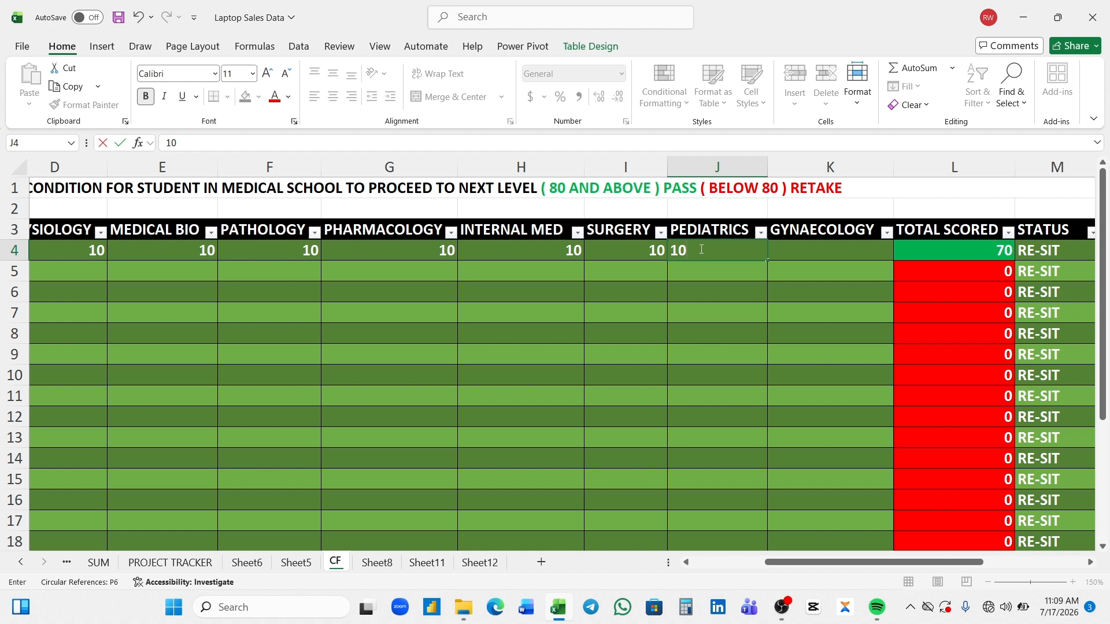
pyautogui.press('Tab')
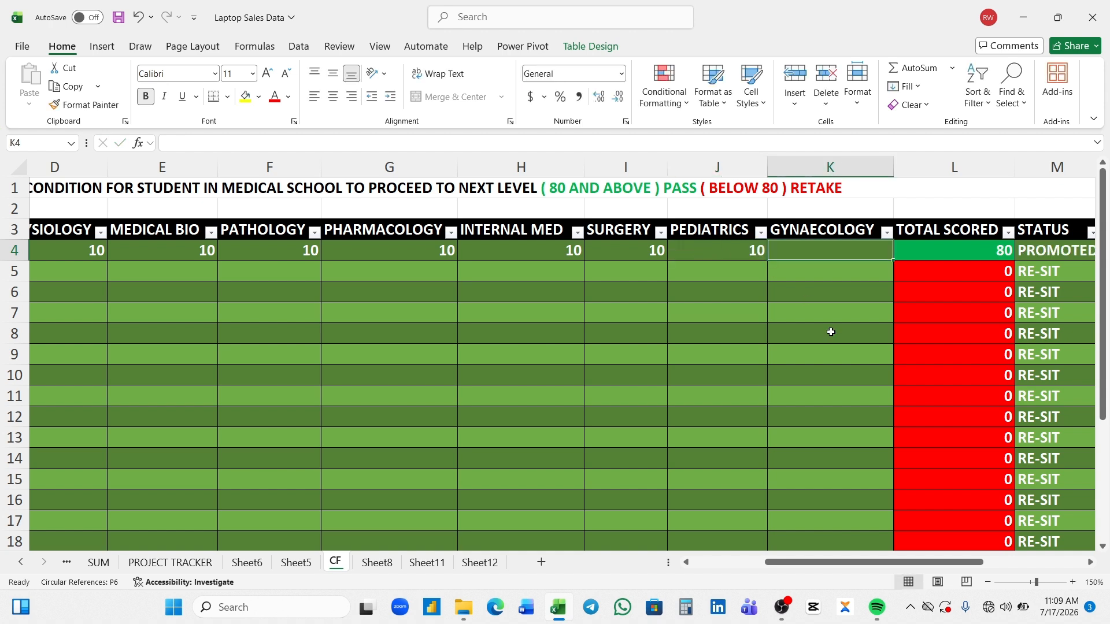
pyautogui.moveTo(842, 565); pyautogui.dragTo(863, 566)
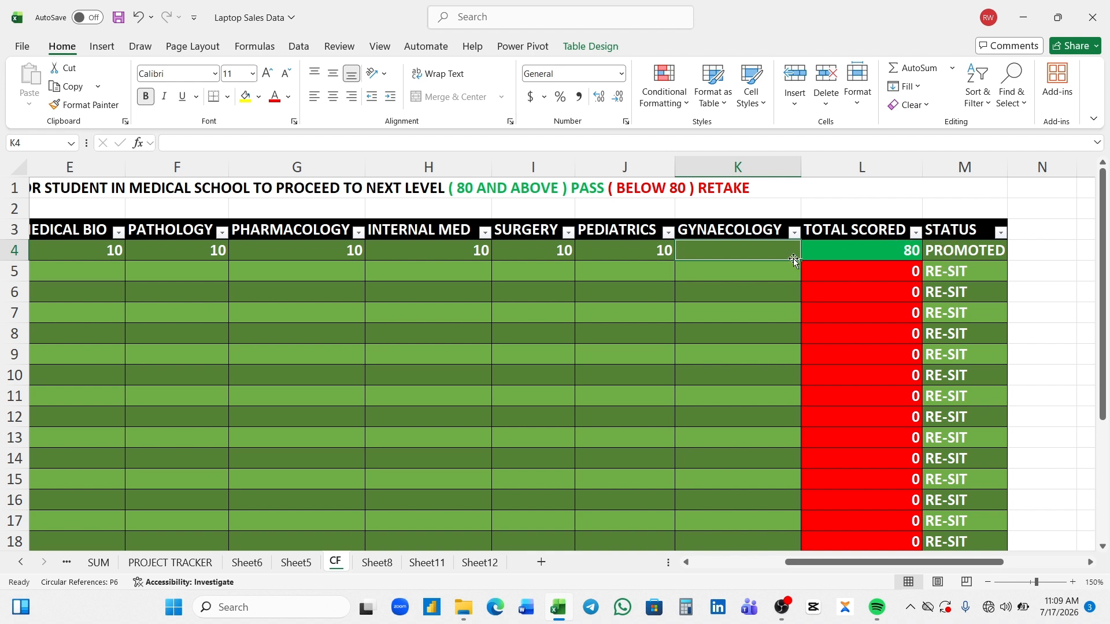
# - Clear the first student's Pediatrics score in J4 and reselect the empty cell
pyautogui.click(657, 254)
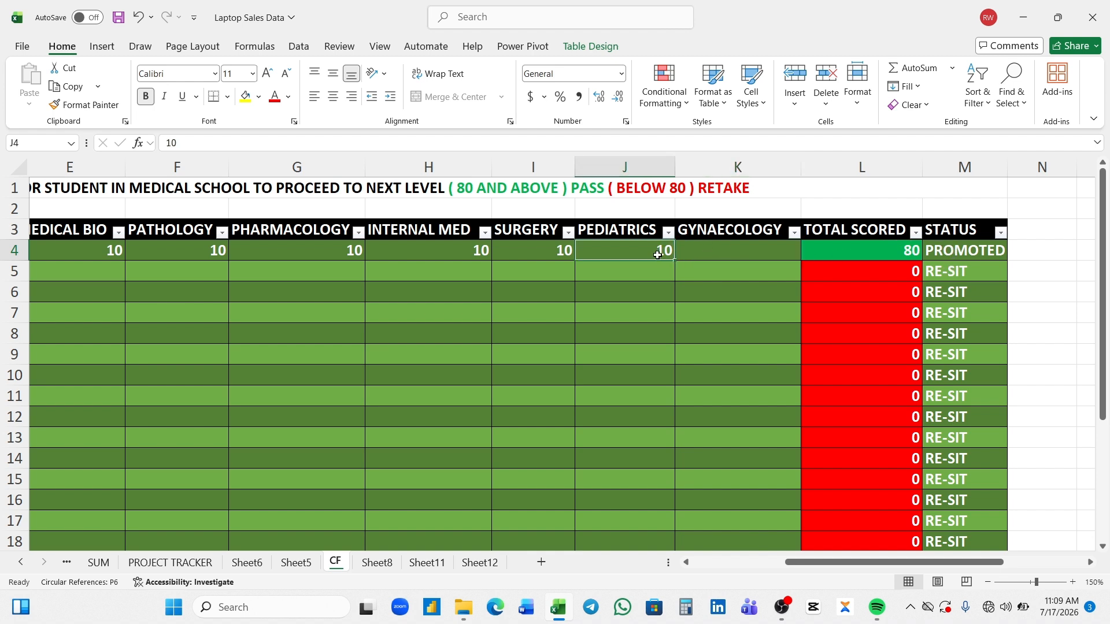
pyautogui.doubleClick(657, 254)
pyautogui.press('BackSpace')
pyautogui.press('BackSpace')
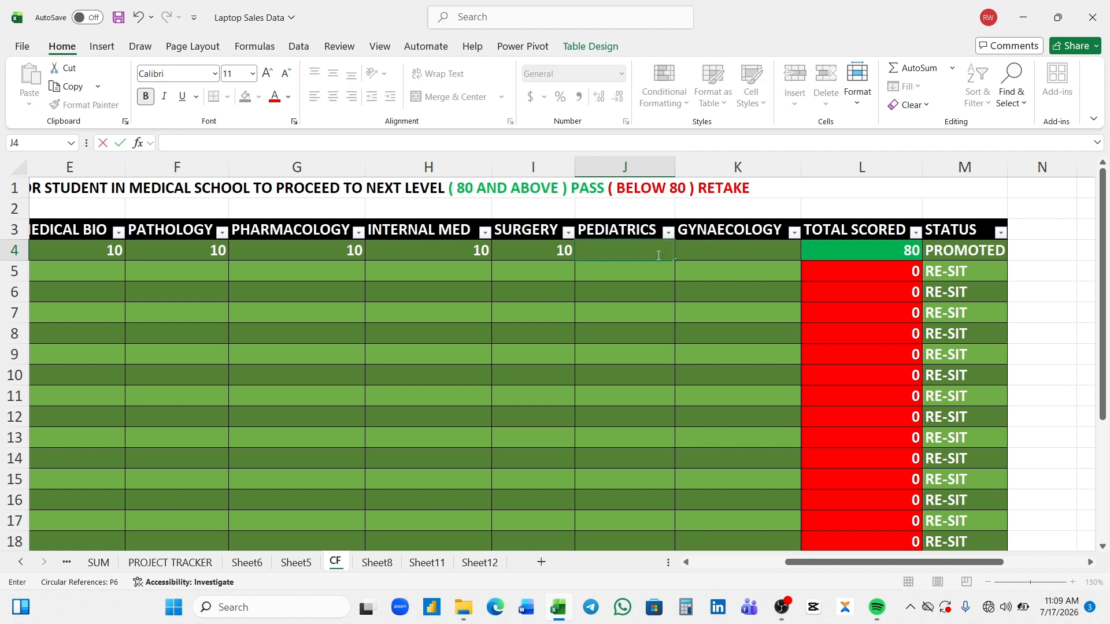
pyautogui.press('Return')
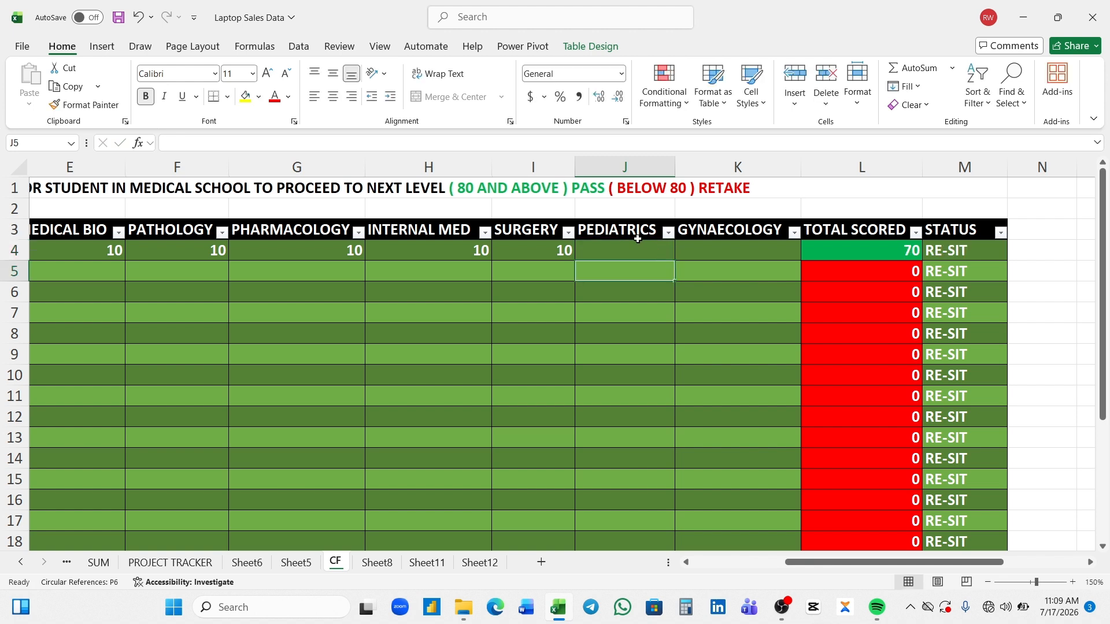
pyautogui.click(638, 249)
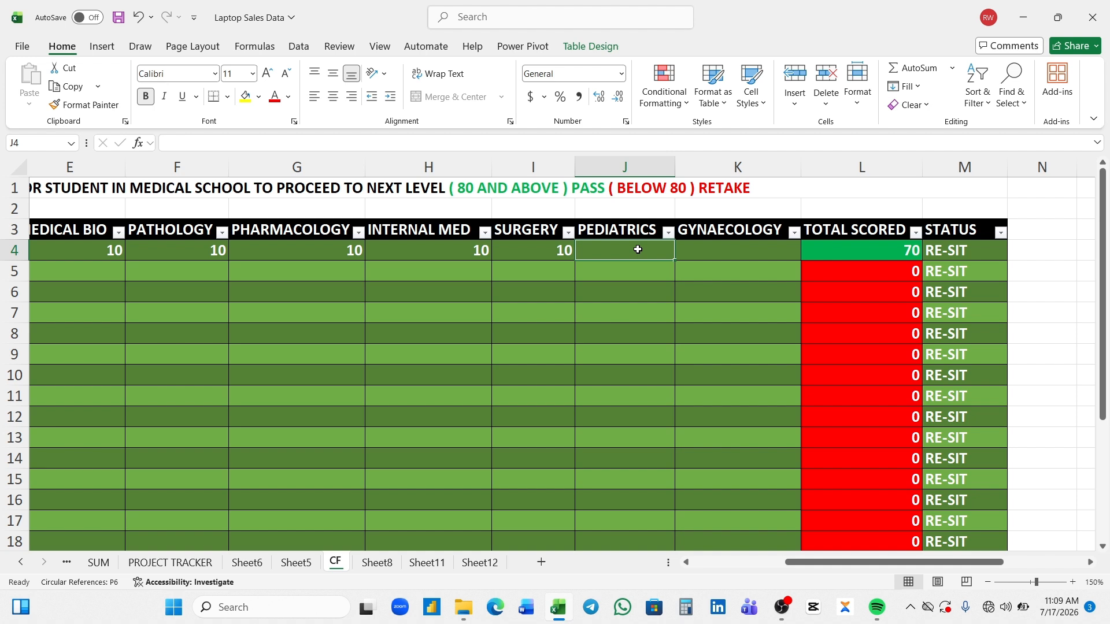
# - Enter a score of 10 for the first student in Pediatrics and Gynaecology (J4:K4)
pyautogui.write('10')
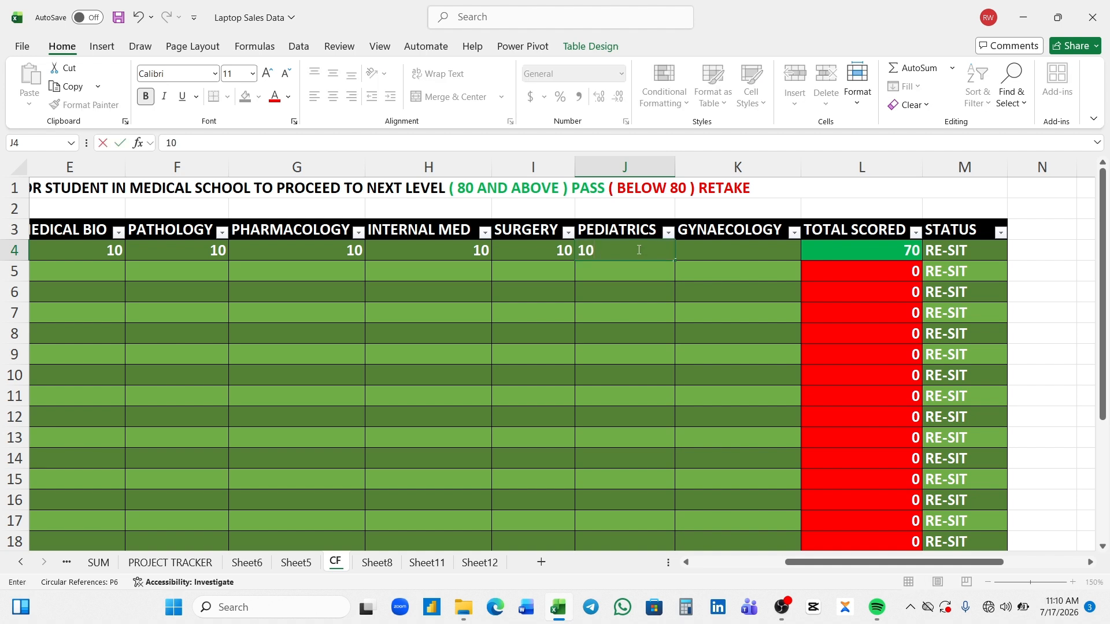
pyautogui.press('Tab')
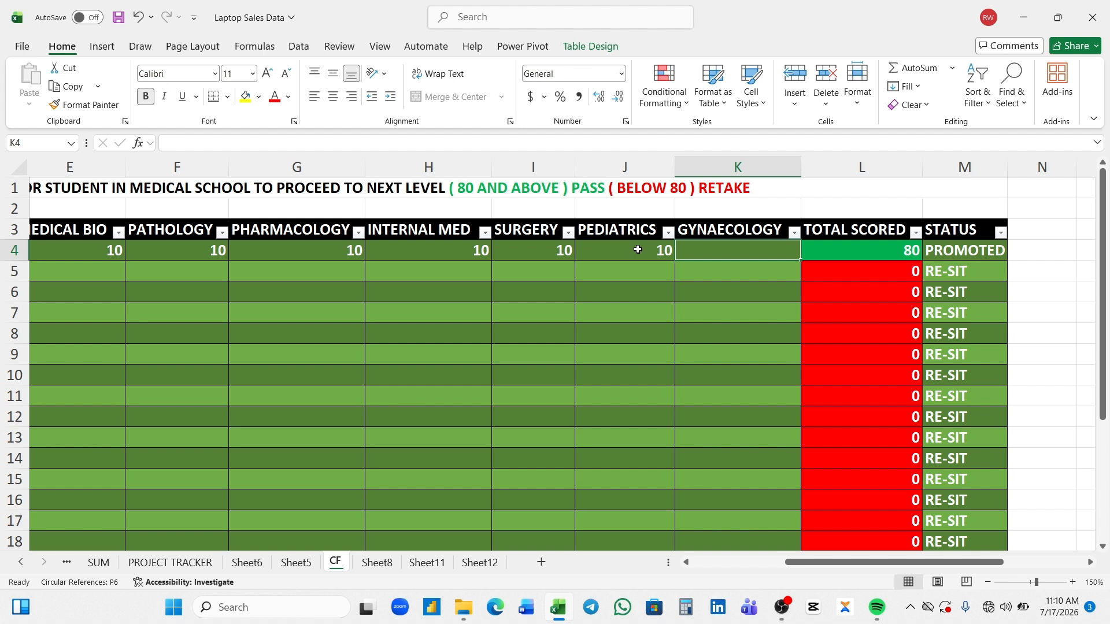
pyautogui.write('10')
pyautogui.press('Return')
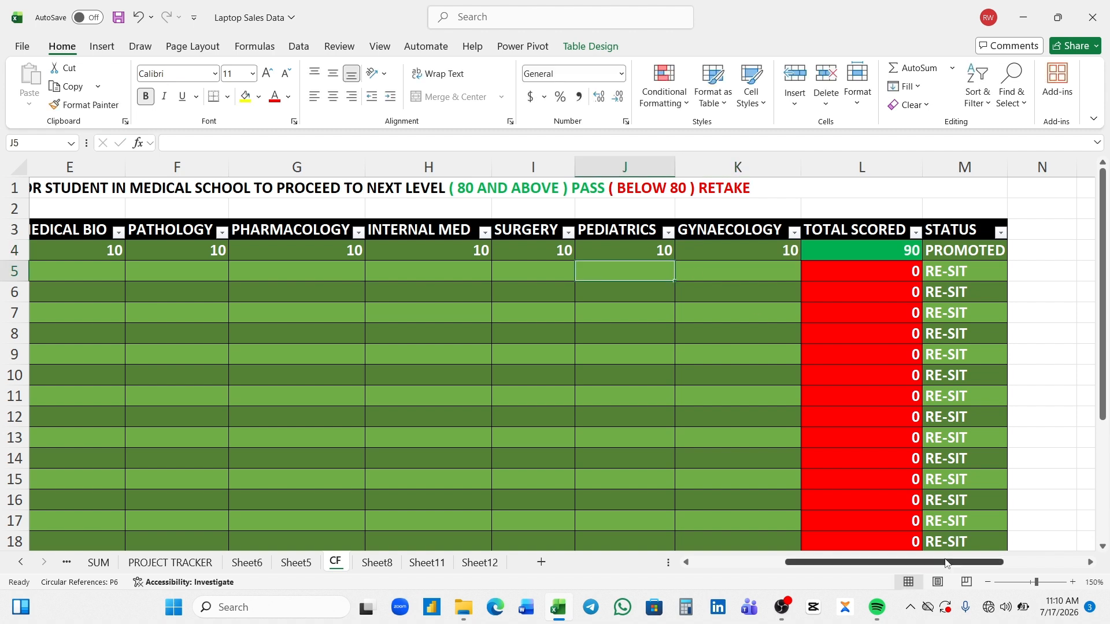
# - Enter the second student's scores of 10 in Physiology (D5) and 6 in Medical Bio (E5), leaving Antomy empty
pyautogui.moveTo(946, 564); pyautogui.dragTo(937, 564)
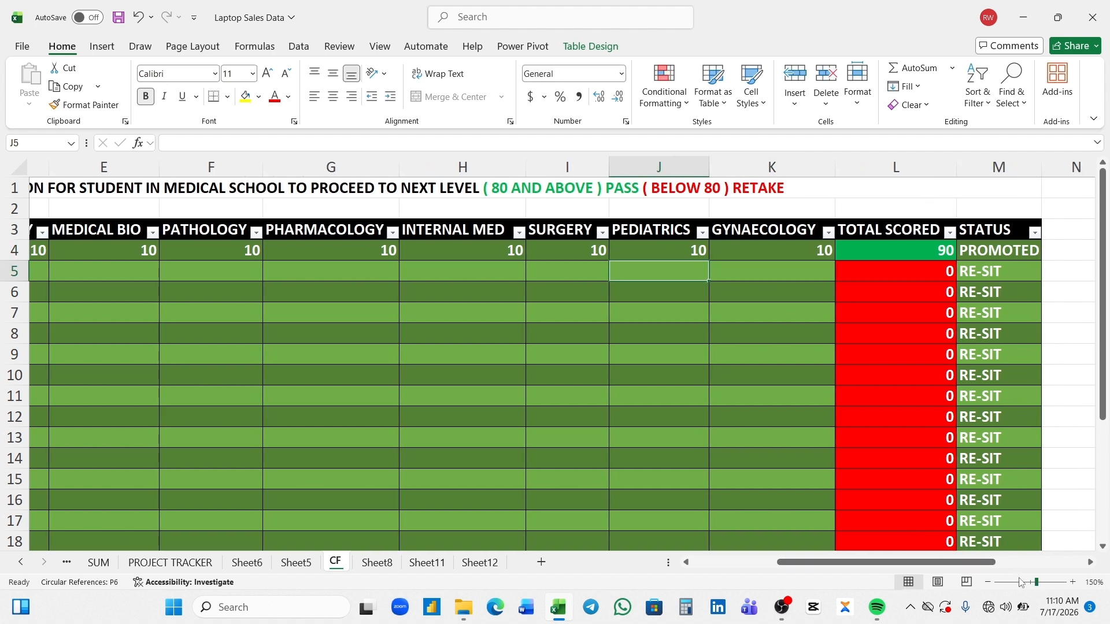
pyautogui.moveTo(1035, 582); pyautogui.dragTo(1023, 583)
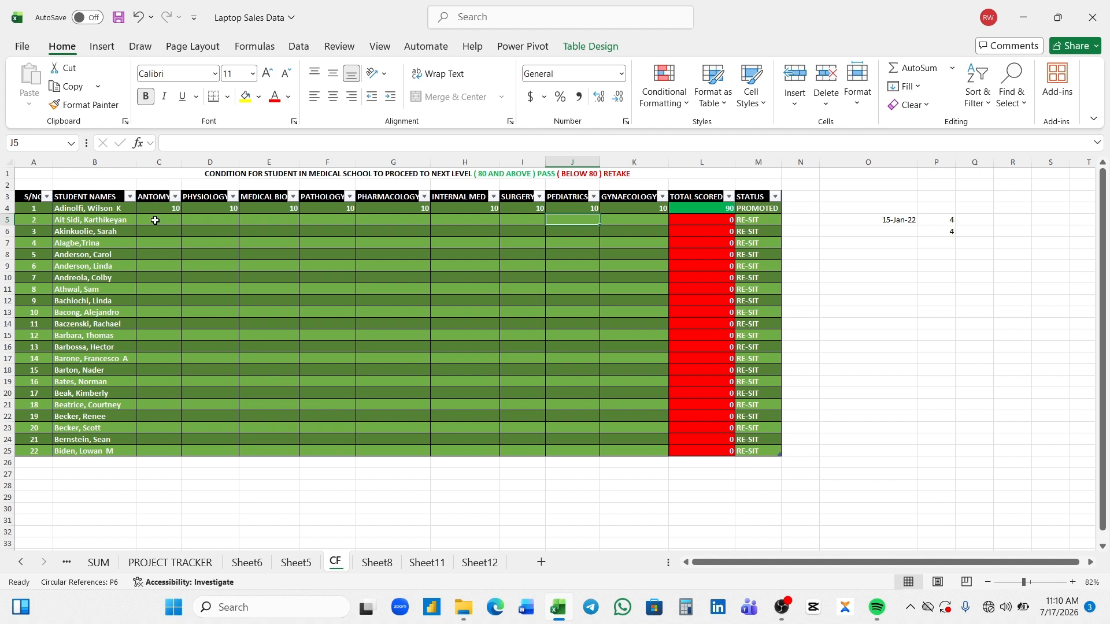
pyautogui.click(1032, 584)
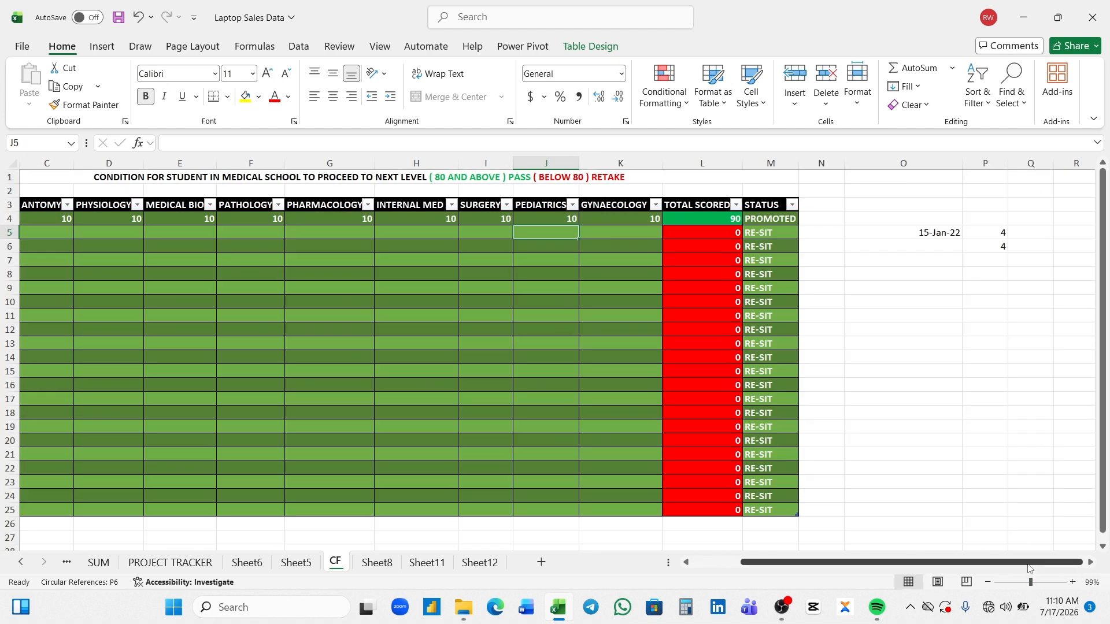
pyautogui.moveTo(1028, 564); pyautogui.dragTo(928, 566)
pyautogui.click(184, 234)
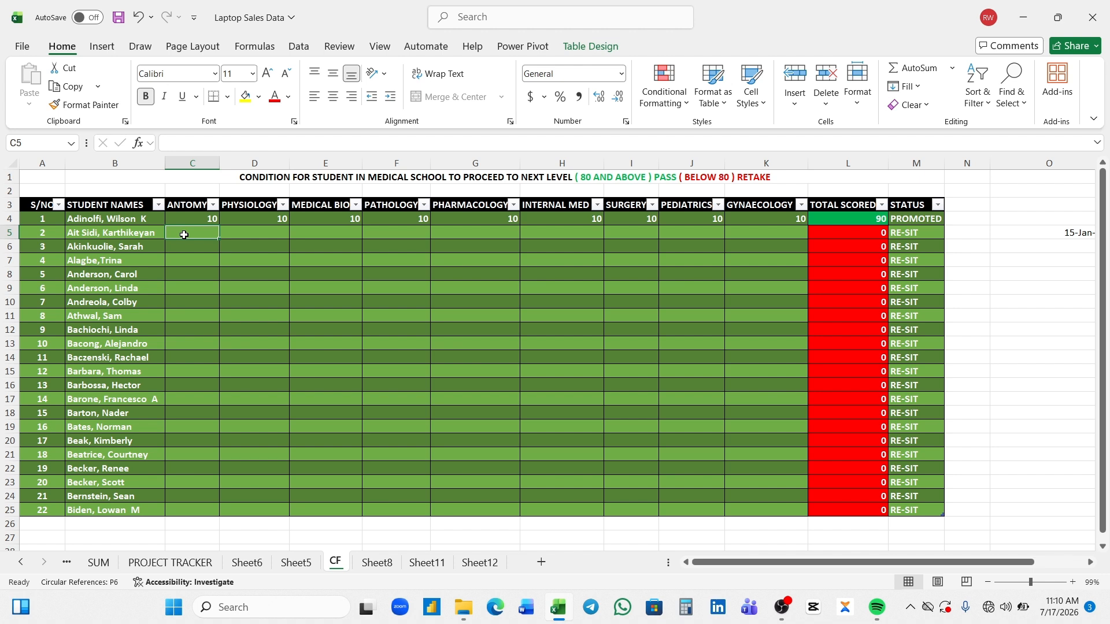
pyautogui.press('Tab')
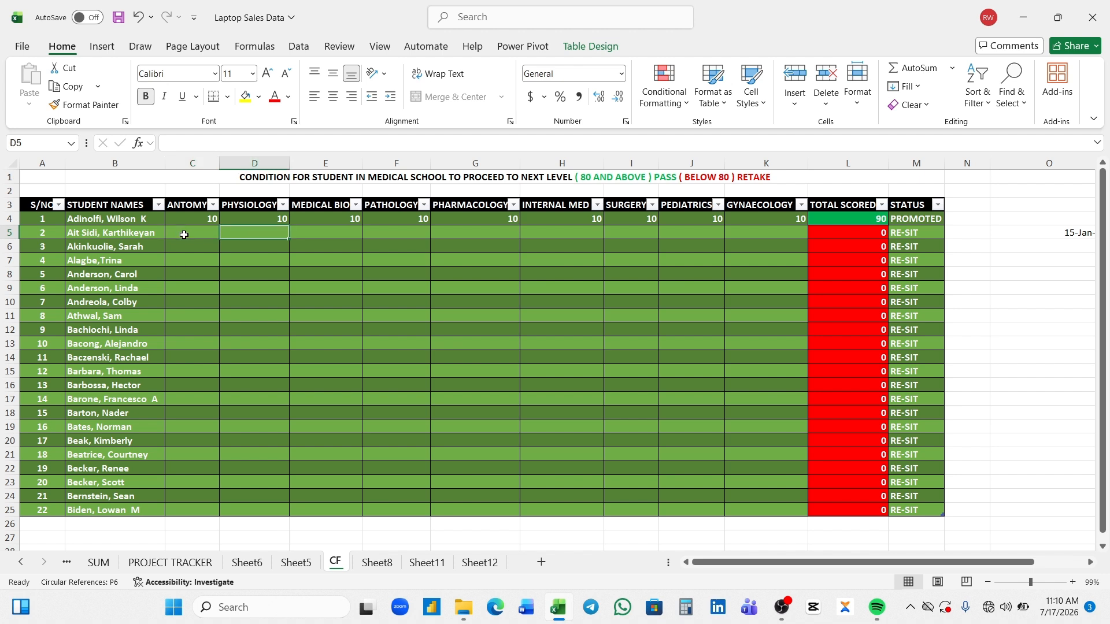
pyautogui.write('10')
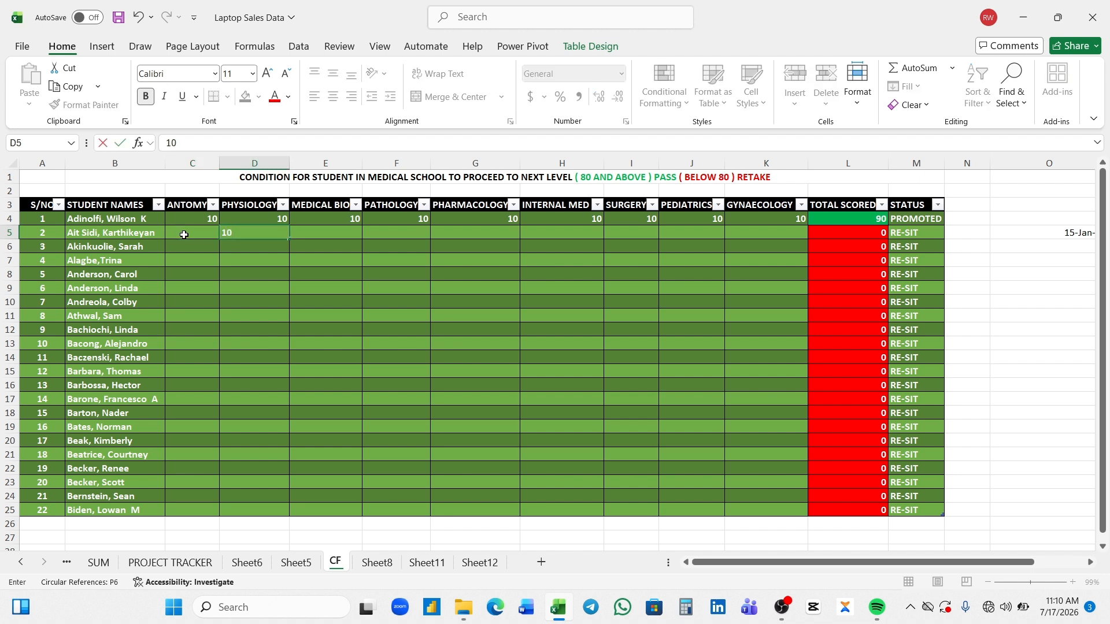
pyautogui.press('Tab')
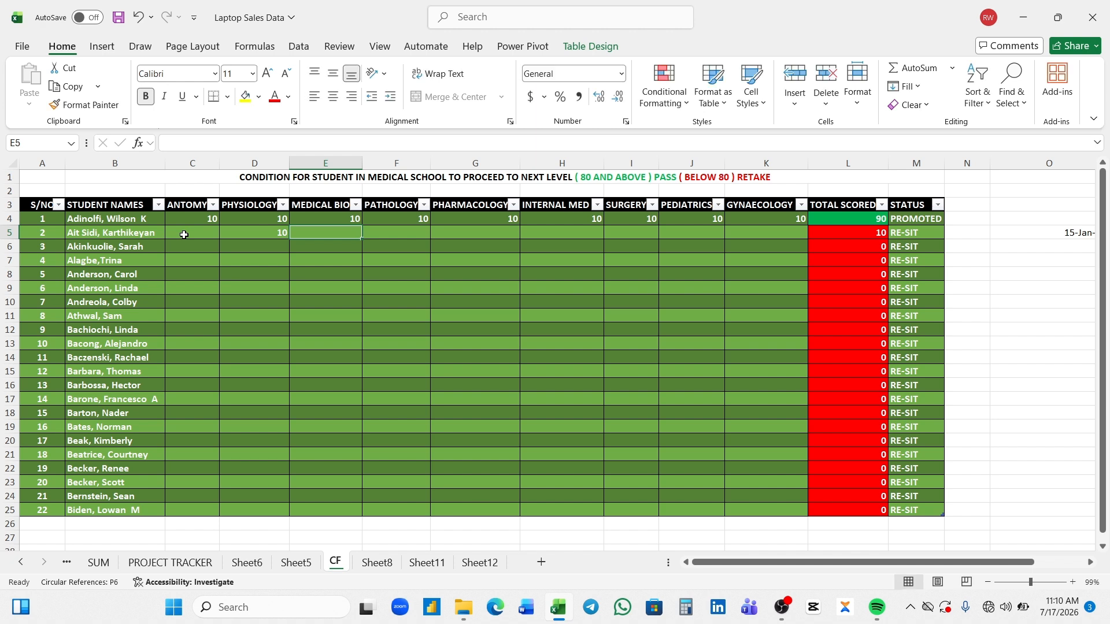
pyautogui.write('6')
pyautogui.press('Tab')
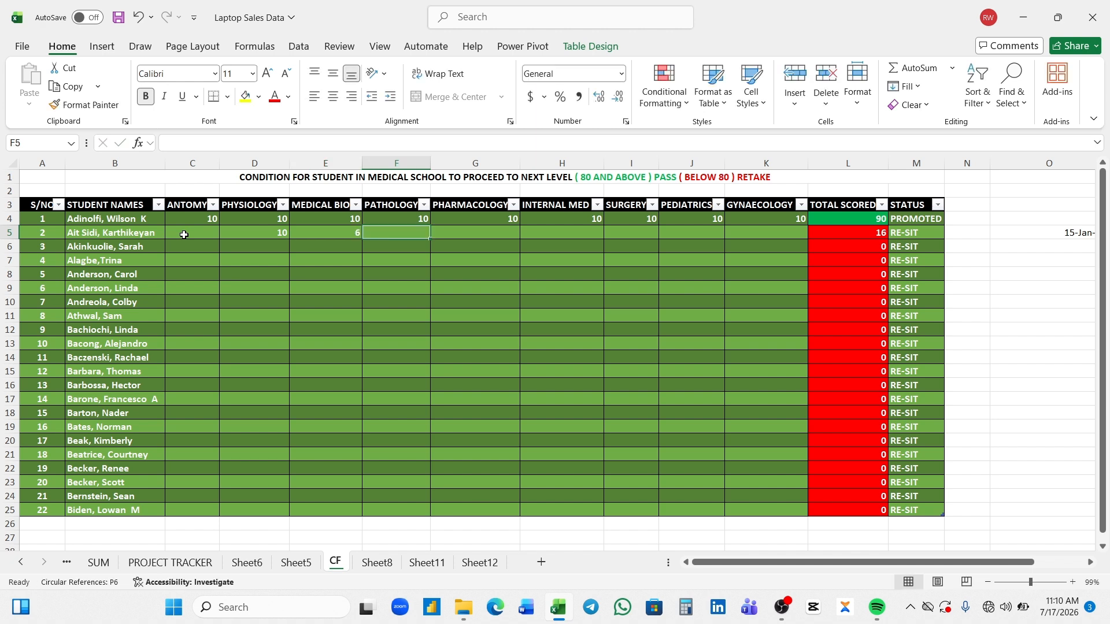
# - Enter a score of 10 for the second student in Pathology, Pharmacology and Internal Med (F5:H5)
pyautogui.write('10')
pyautogui.press('Tab')
pyautogui.write('10')
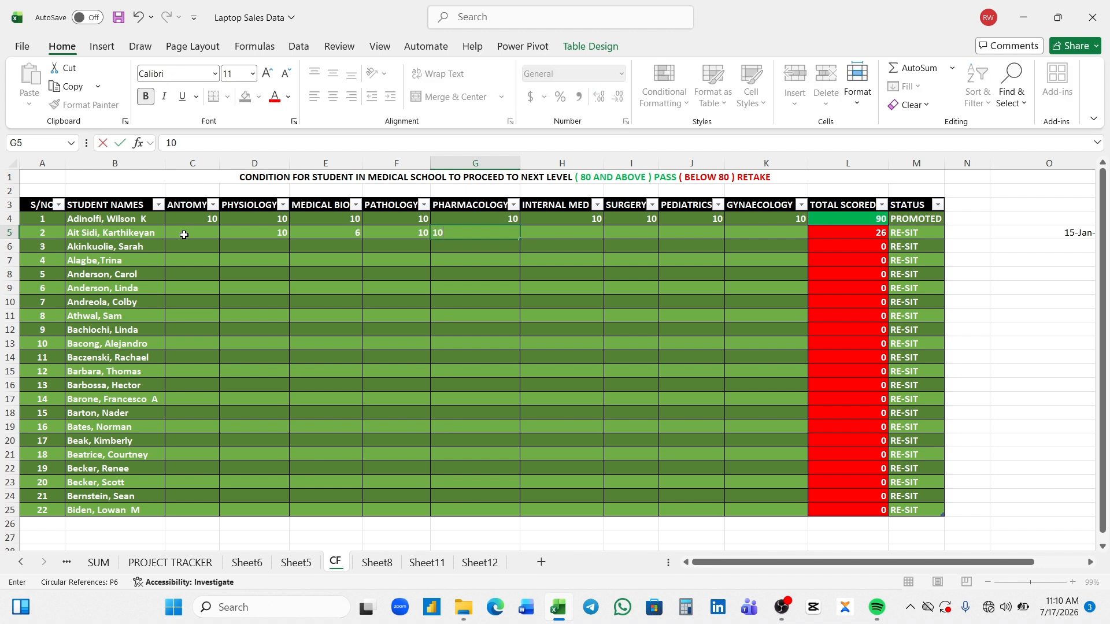
pyautogui.press('Tab')
pyautogui.write('10')
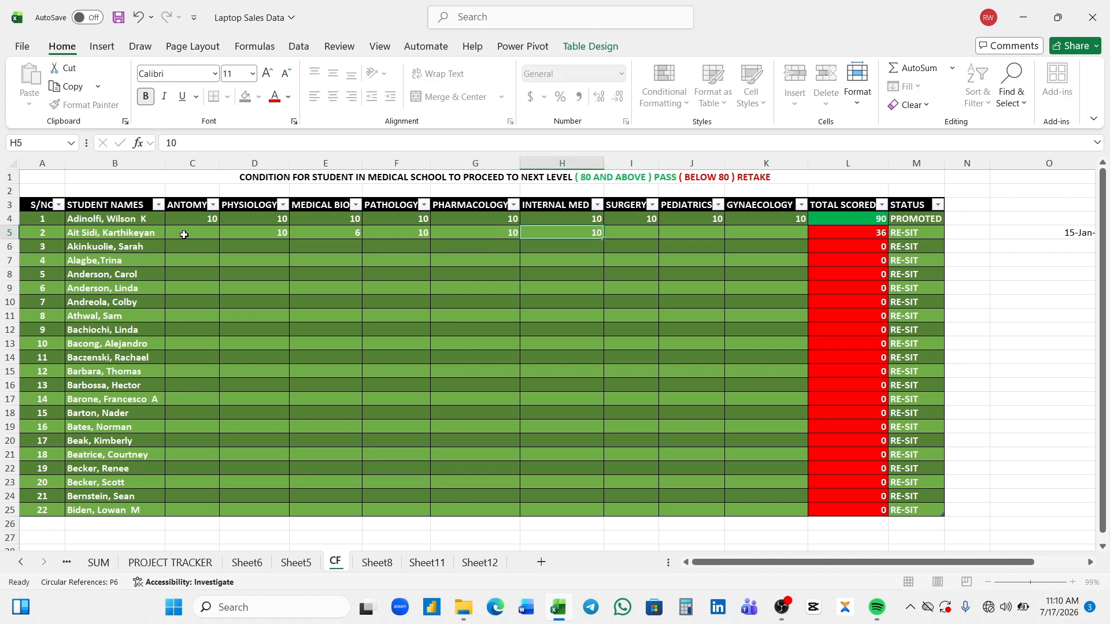
pyautogui.press('Tab')
# - Enter the second student's remaining scores: 10 in Surgery and Pediatrics (I5:J5) and 7 in Gynaecology (K5)
pyautogui.write('10')
pyautogui.press('Tab')
pyautogui.write('10')
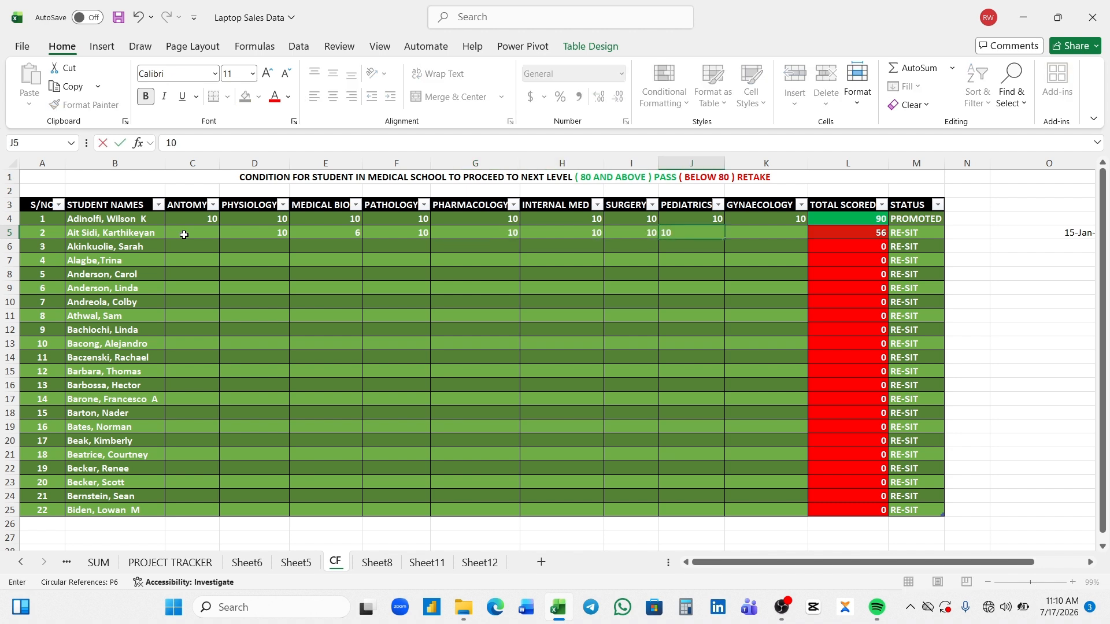
pyautogui.press('Tab')
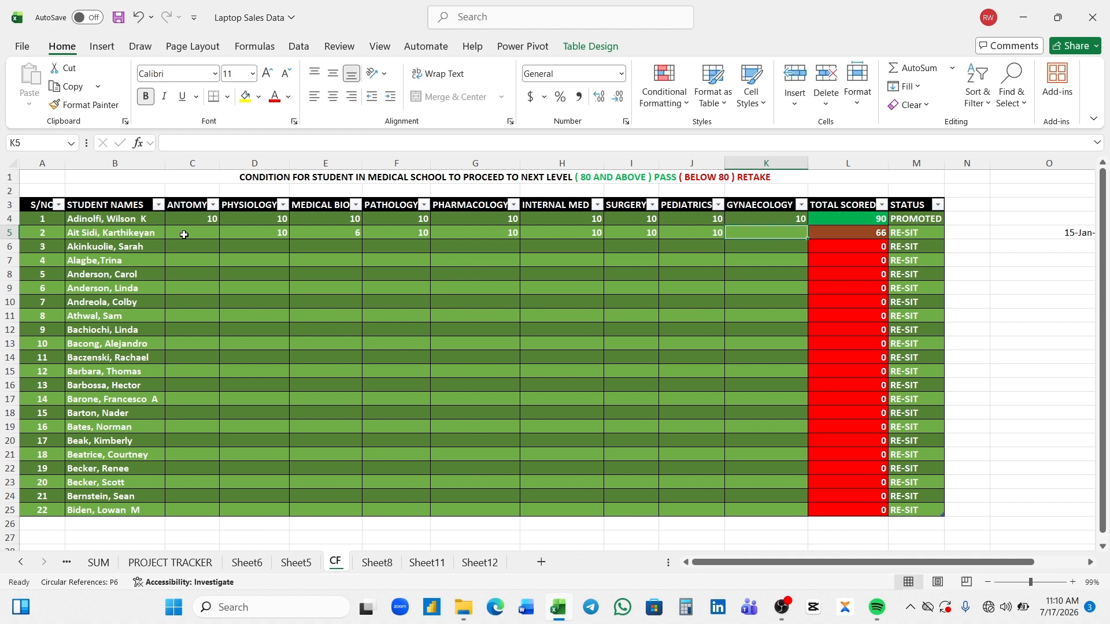
pyautogui.write('7')
pyautogui.press('Return')
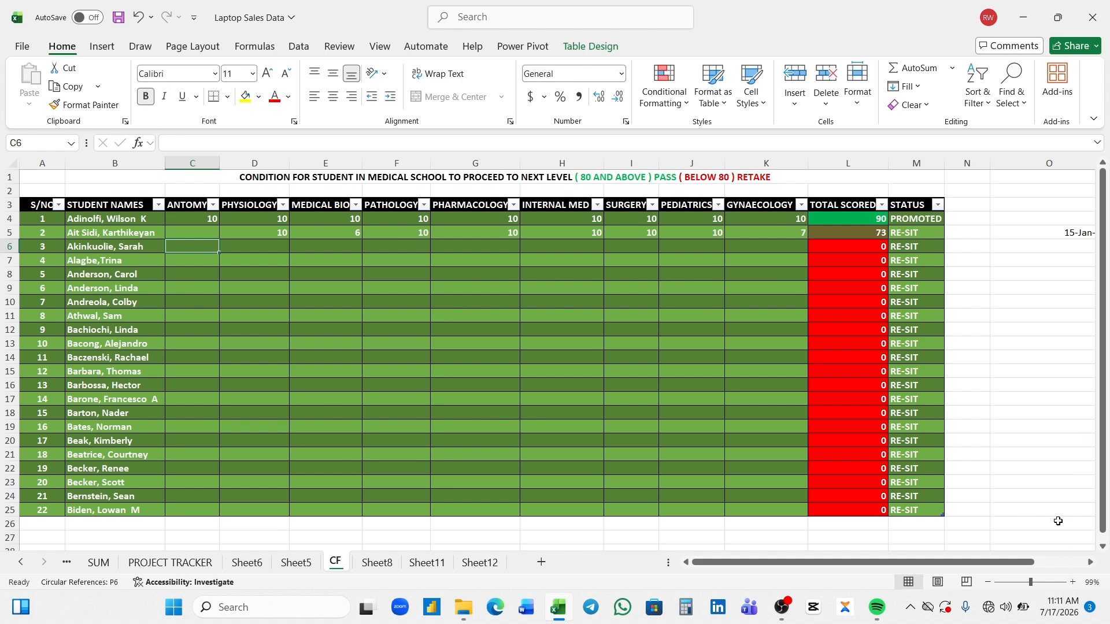
# - Enter a score of 10 for the third student in Antomy, Physiology, Medical Bio and Pathology (C6:F6)
pyautogui.click(1043, 583)
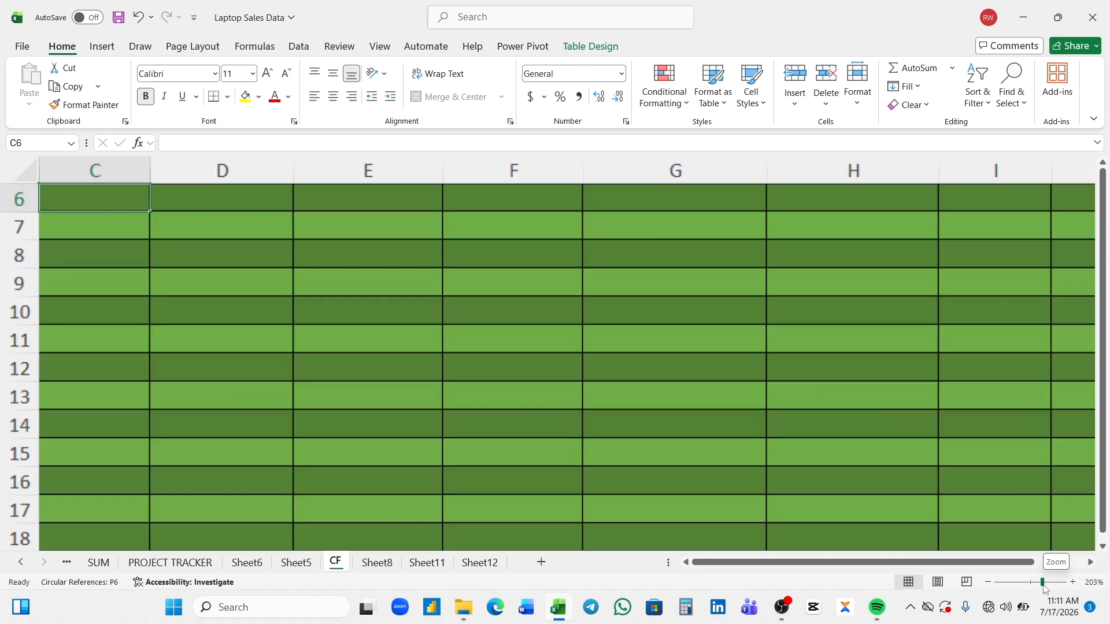
pyautogui.moveTo(859, 563); pyautogui.dragTo(1020, 560)
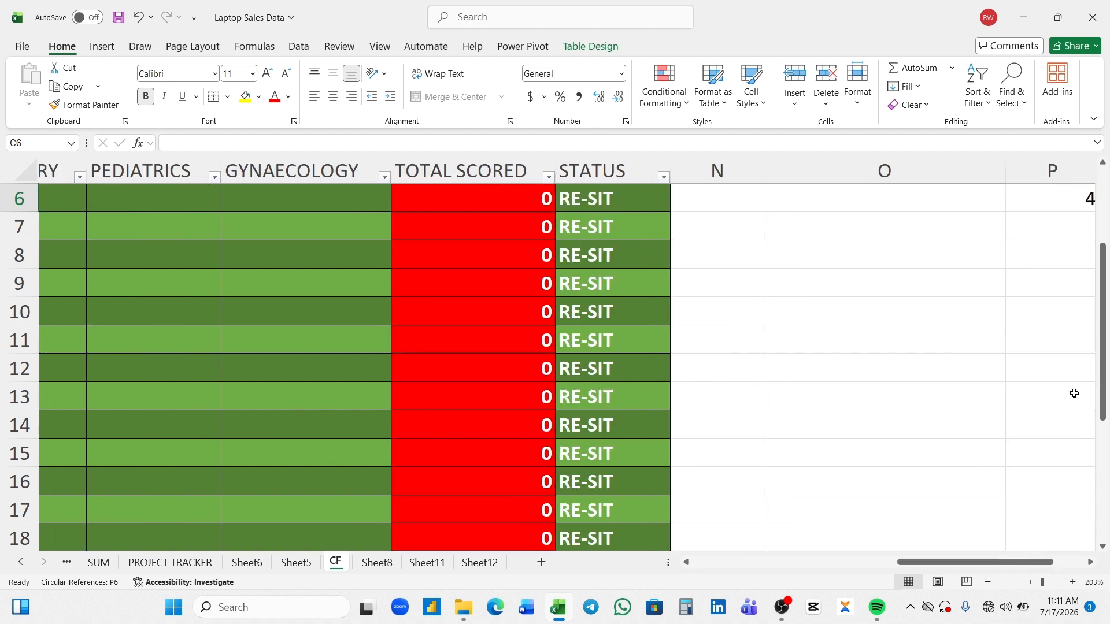
pyautogui.moveTo(1102, 405); pyautogui.dragTo(1101, 346)
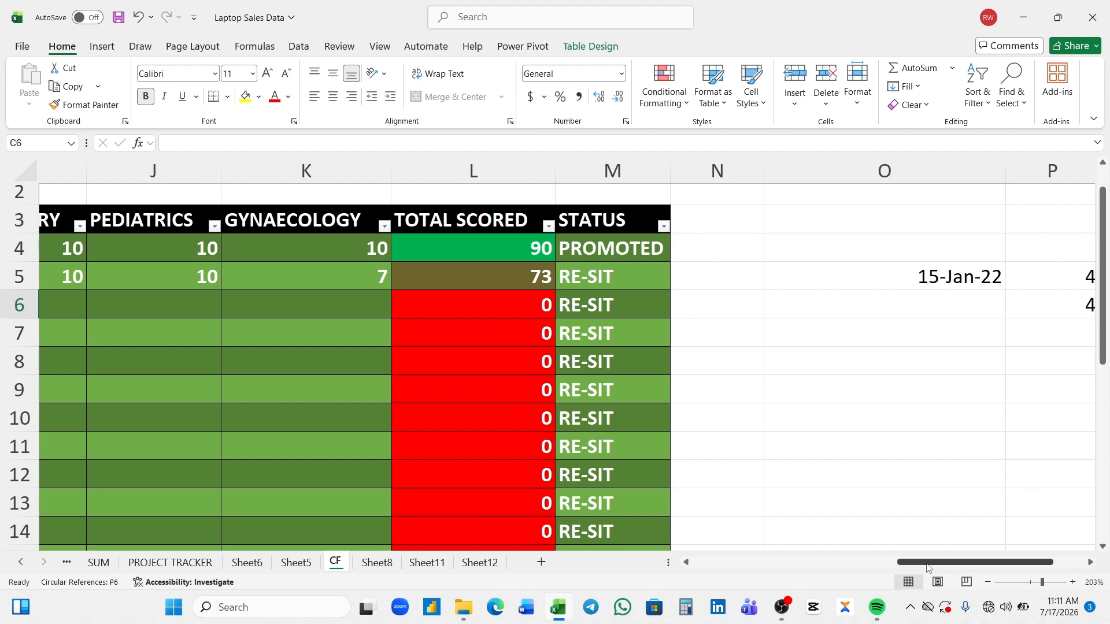
pyautogui.moveTo(927, 567); pyautogui.dragTo(713, 595)
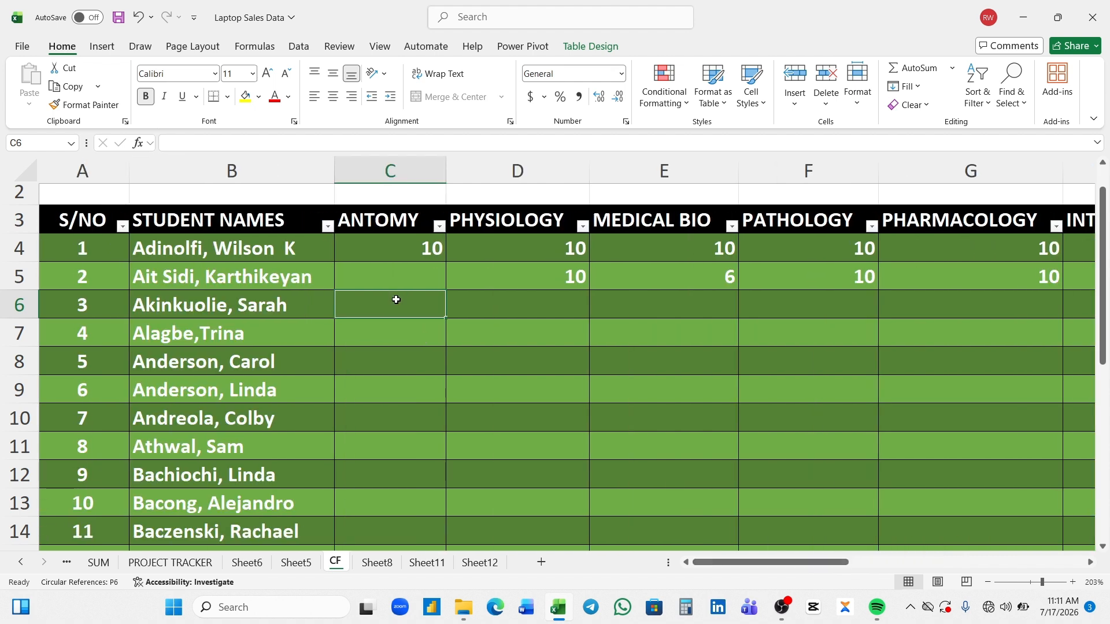
pyautogui.write('10')
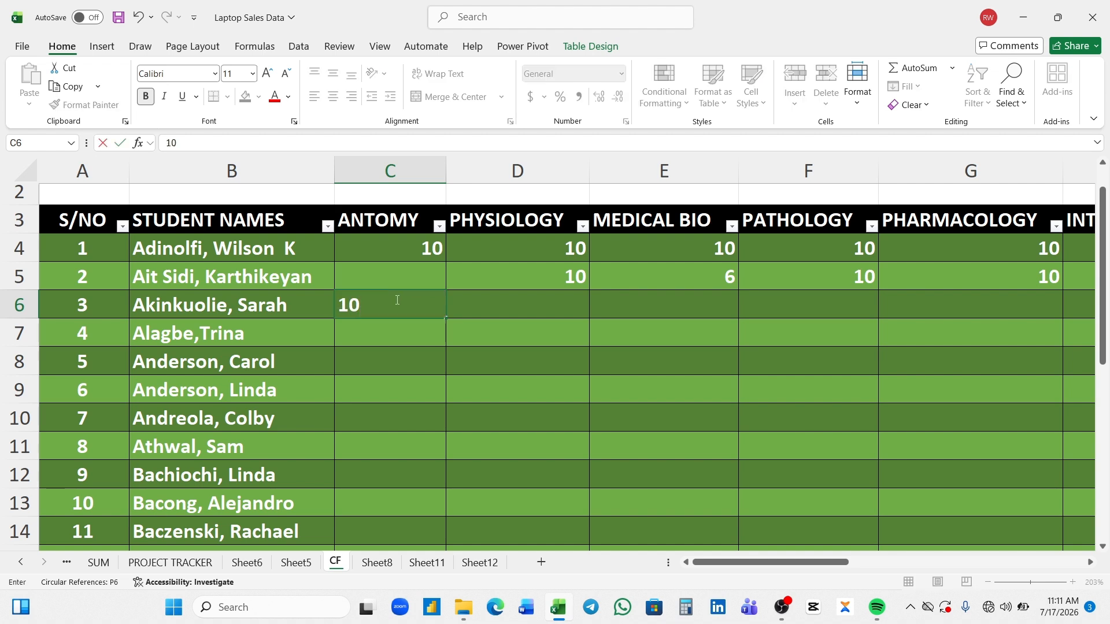
pyautogui.press('Tab')
pyautogui.write('10')
pyautogui.press('Tab')
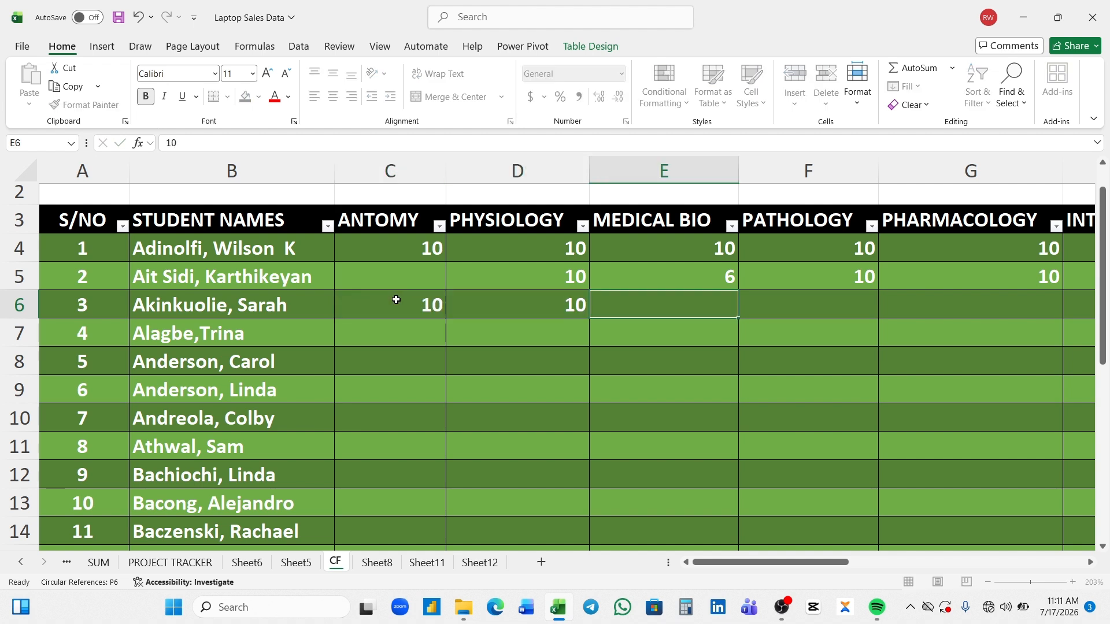
pyautogui.write('10')
pyautogui.press('Tab')
pyautogui.write('10')
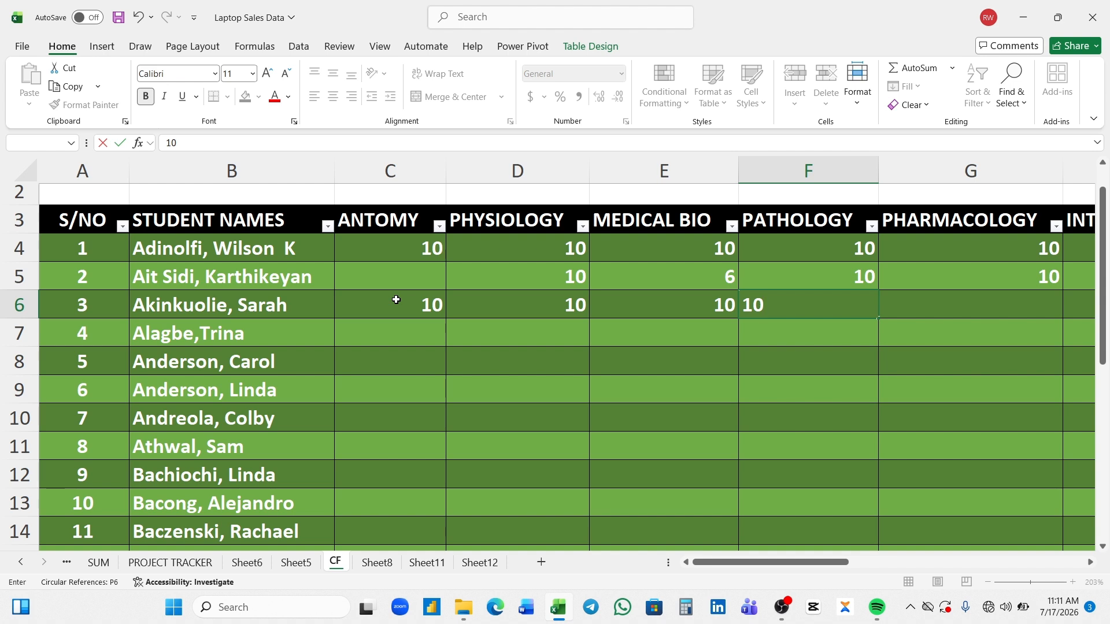
pyautogui.press('Tab')
# - Enter a score of 10 for the third student in Pharmacology and Internal Med (G6:H6)
pyautogui.write('10')
pyautogui.press('Tab')
pyautogui.write('1010')
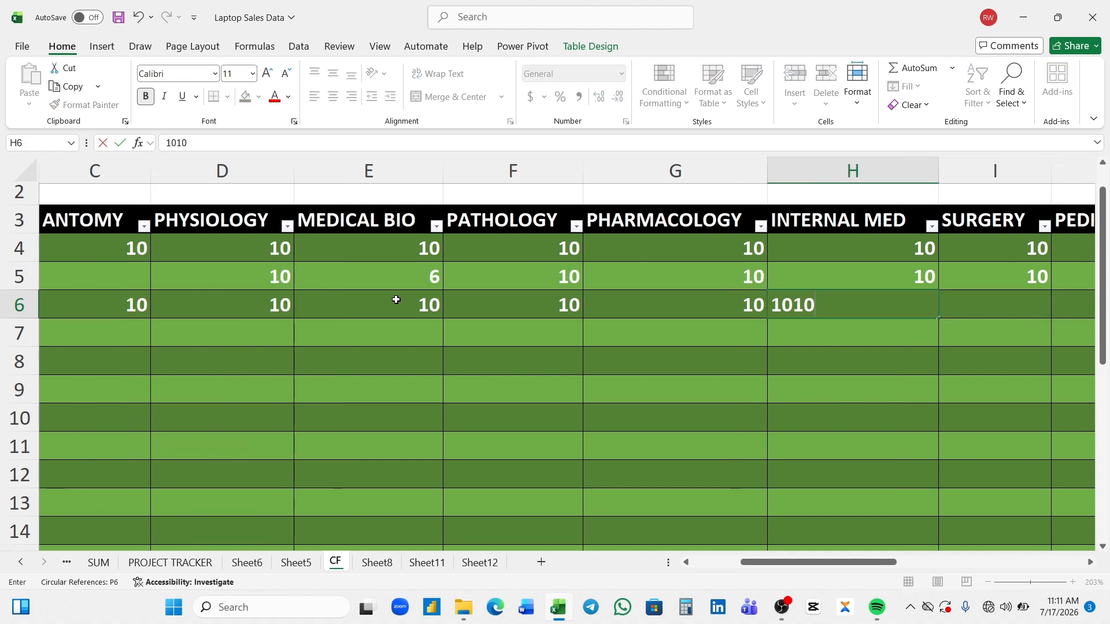
pyautogui.press('BackSpace')
pyautogui.press('BackSpace')
pyautogui.press('Tab')
# - Enter a score of 10 for the third student in Surgery, Pediatrics and Gynaecology (I6:K6)
pyautogui.write('10')
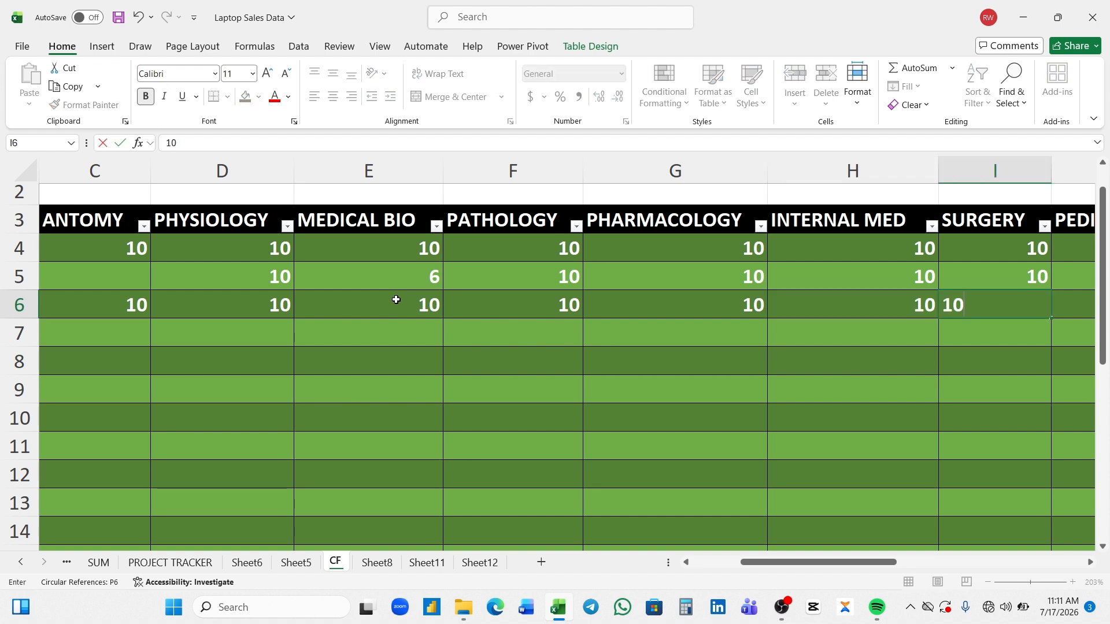
pyautogui.press('Tab')
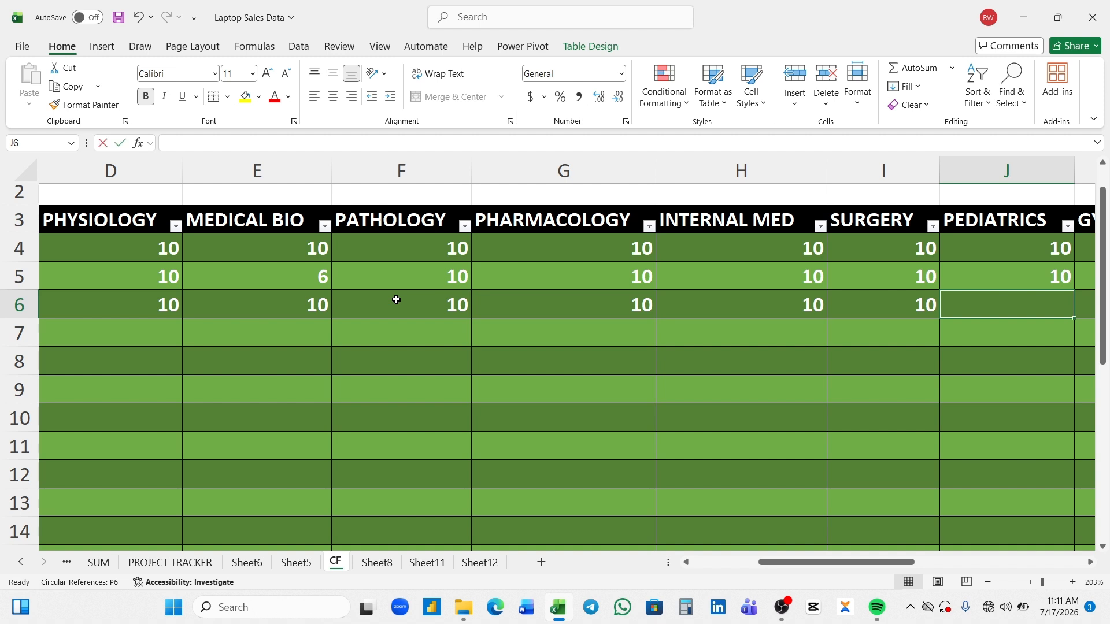
pyautogui.write('10')
pyautogui.press('Tab')
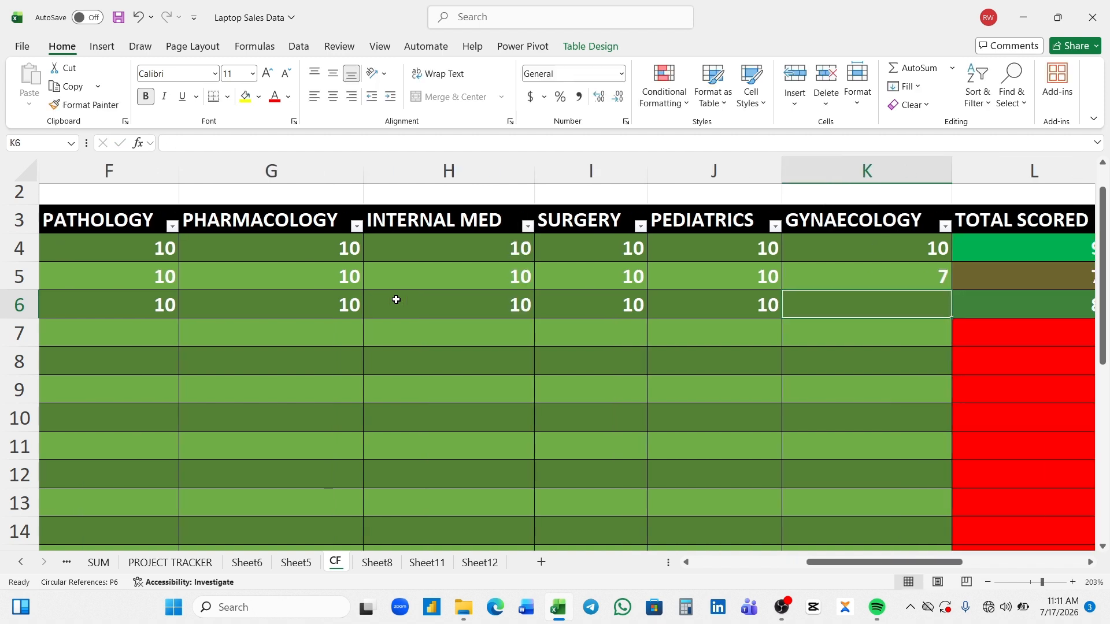
pyautogui.write('10')
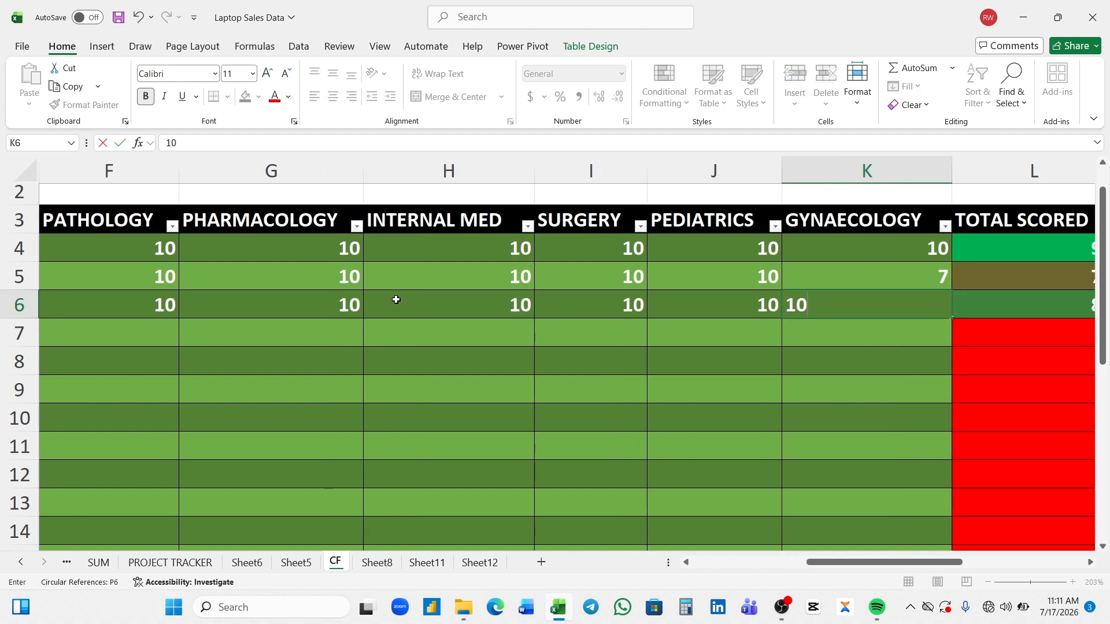
pyautogui.press('Tab')
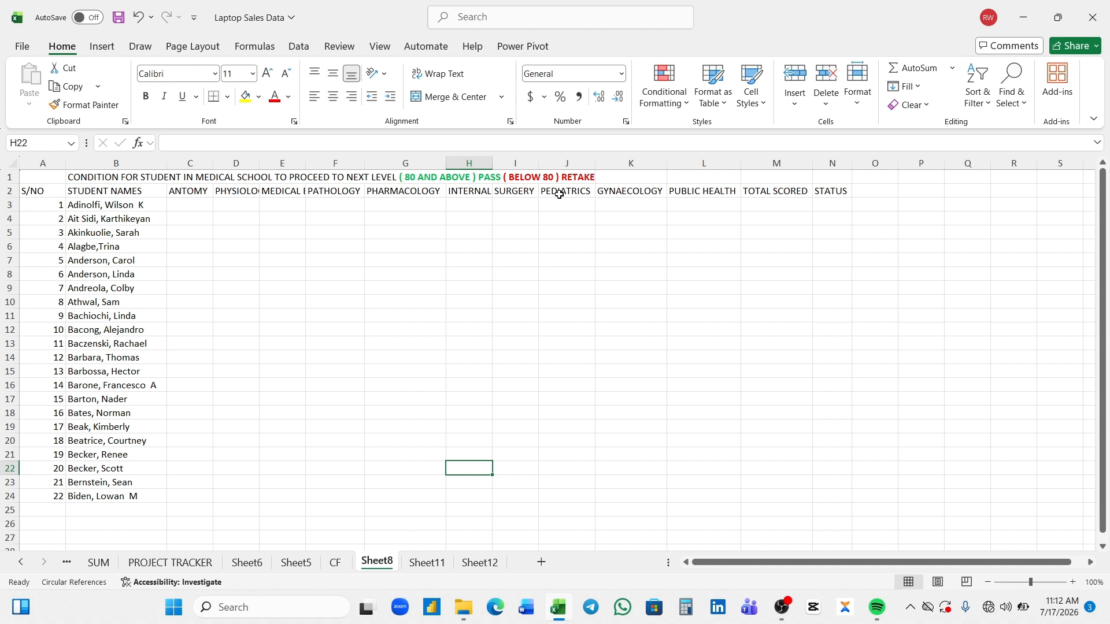
# - Review the subject headings in row 2 of the unformatted Sheet8 list, from Antomy through Public Health
pyautogui.click(200, 192)
pyautogui.press('Right')
pyautogui.press('Right')
pyautogui.press('Right')
pyautogui.press('Right')
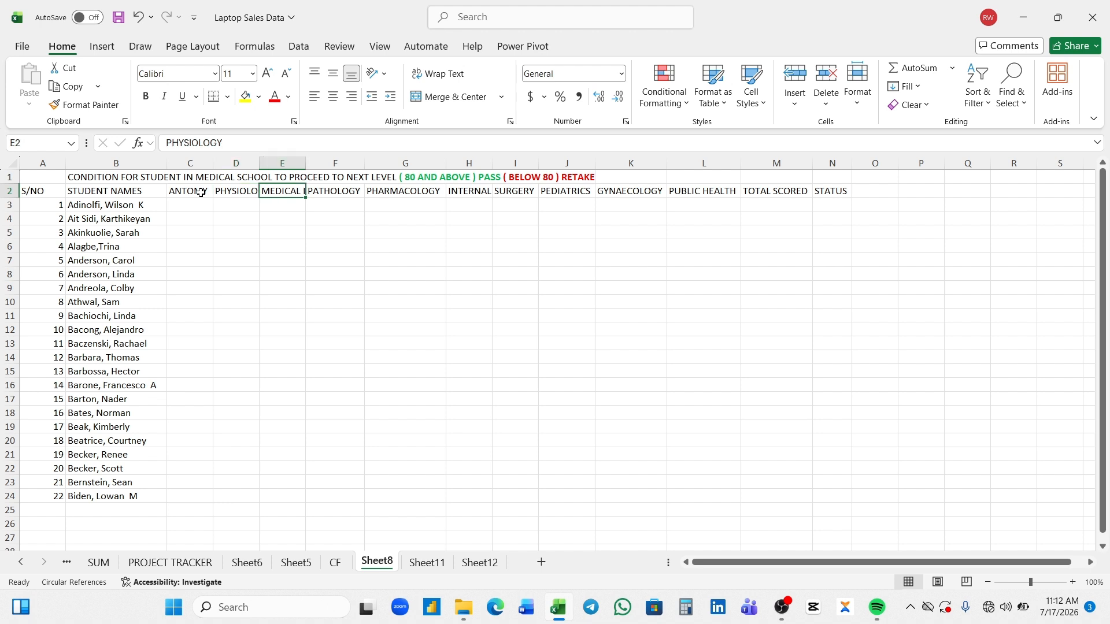
pyautogui.press('Right')
pyautogui.press('Right')
pyautogui.press('Right')
pyautogui.press('Right')
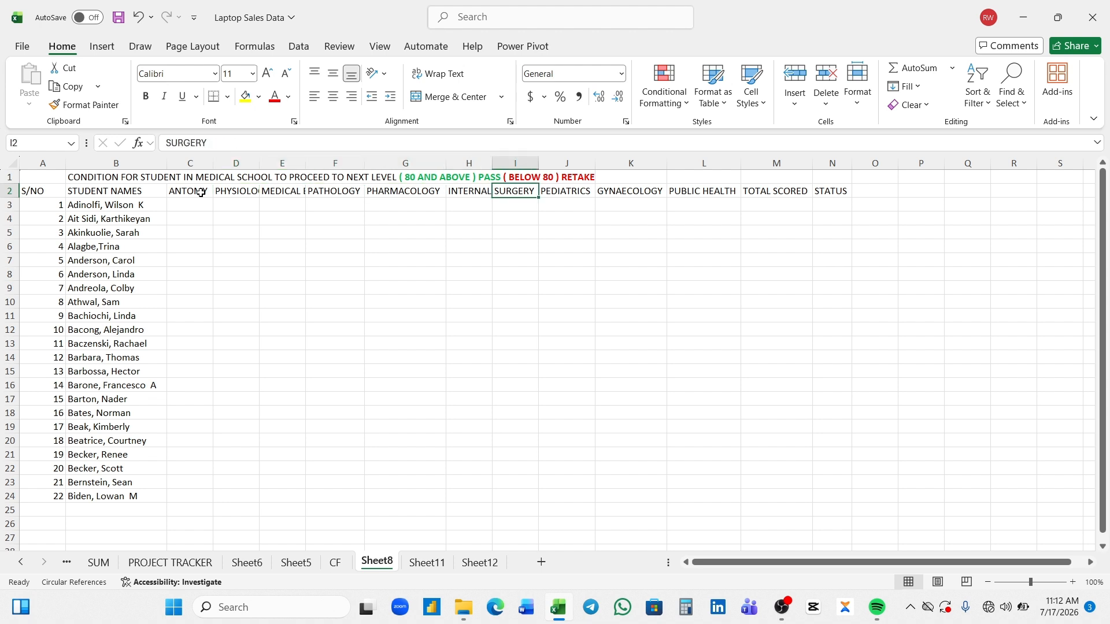
pyautogui.press('Right')
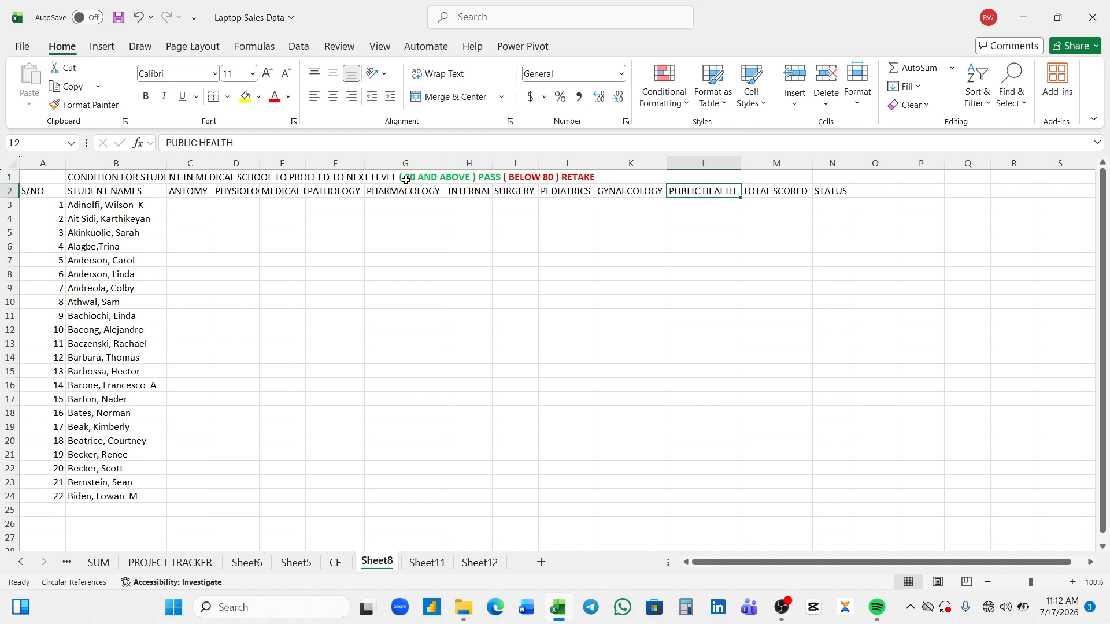
# - Examine the first student's Total Scored and Status cells (M3 and N3), ending with M3 selected
pyautogui.click(757, 204)
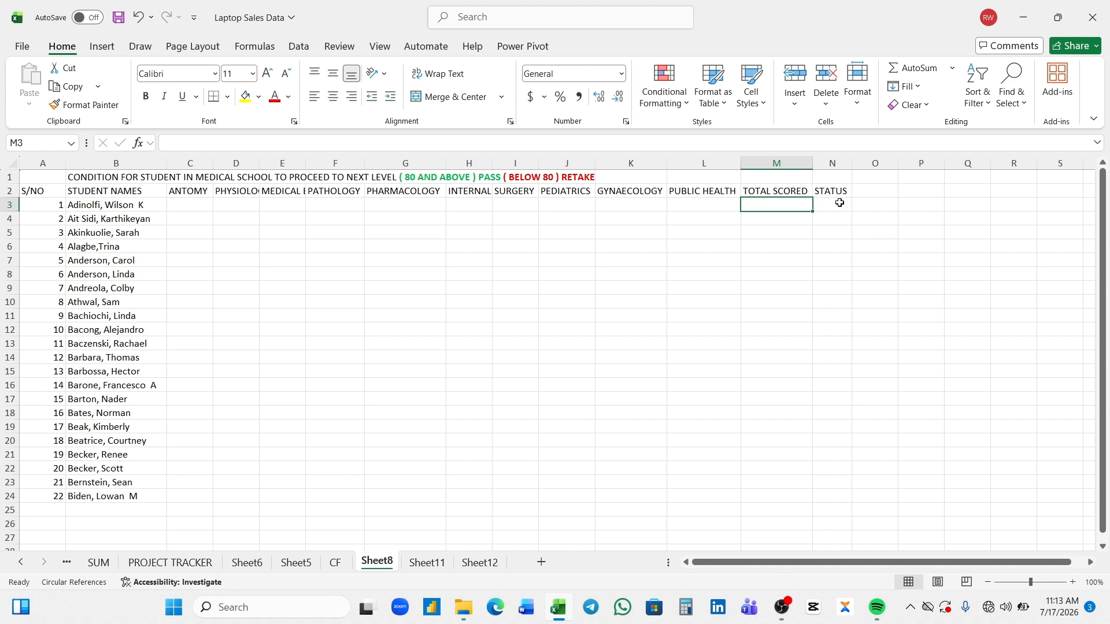
pyautogui.click(839, 202)
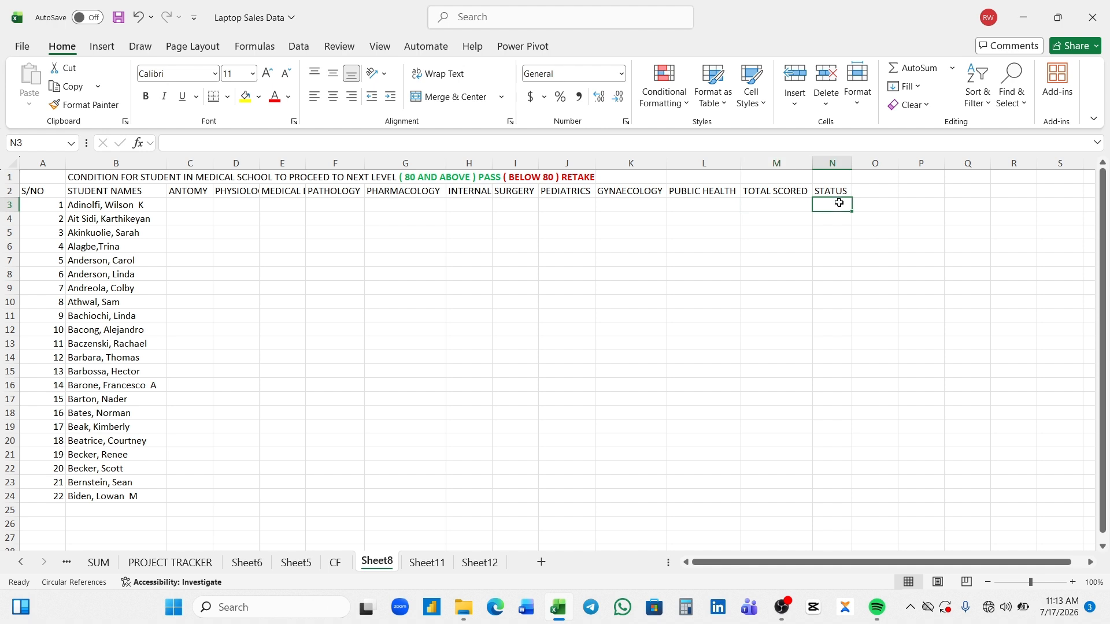
pyautogui.click(779, 207)
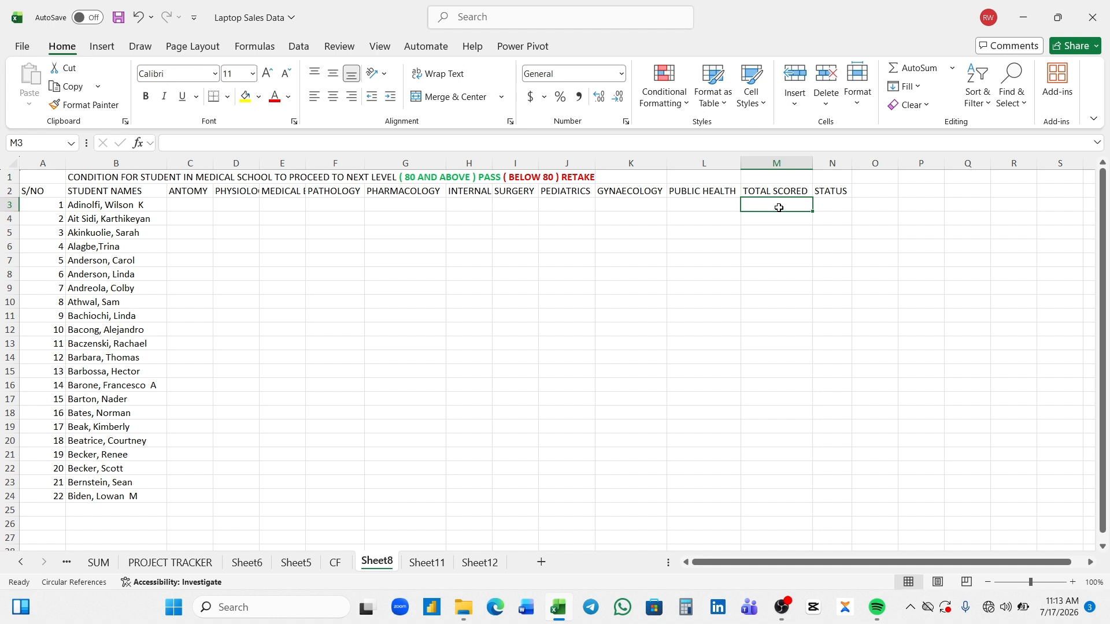
pyautogui.write('=')
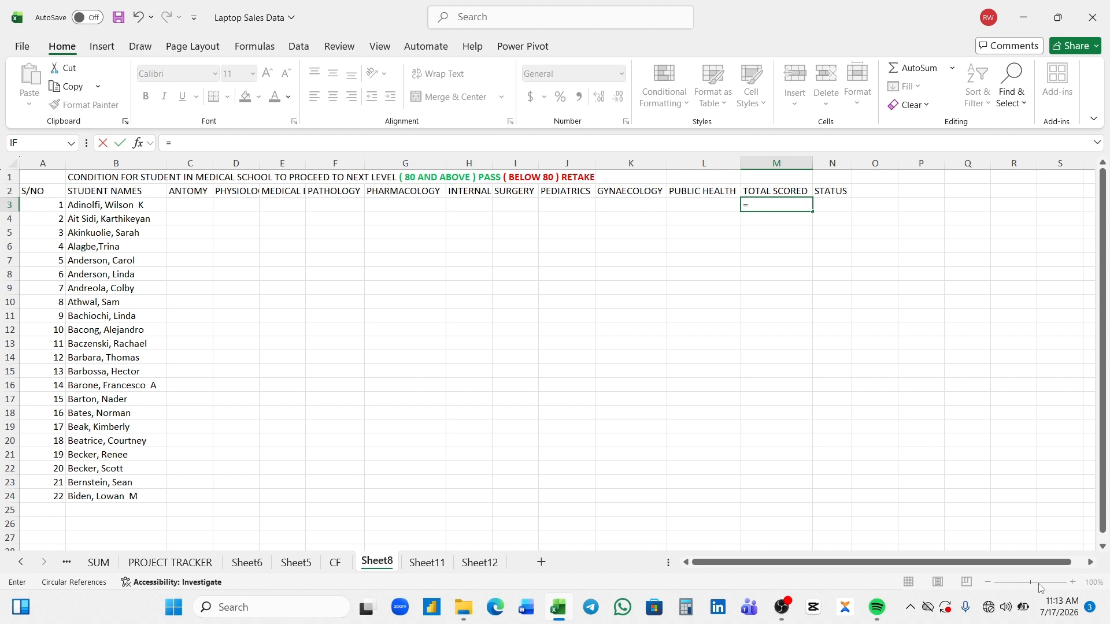
pyautogui.click(892, 453)
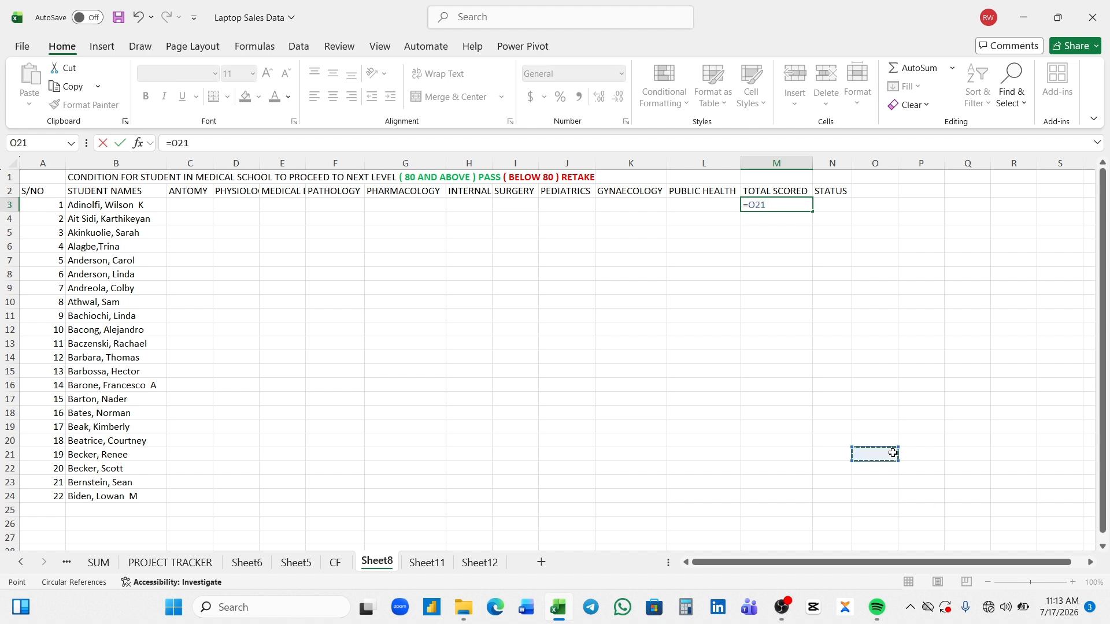
pyautogui.press('BackSpace')
pyautogui.press('BackSpace')
pyautogui.press('BackSpace')
pyautogui.press('BackSpace')
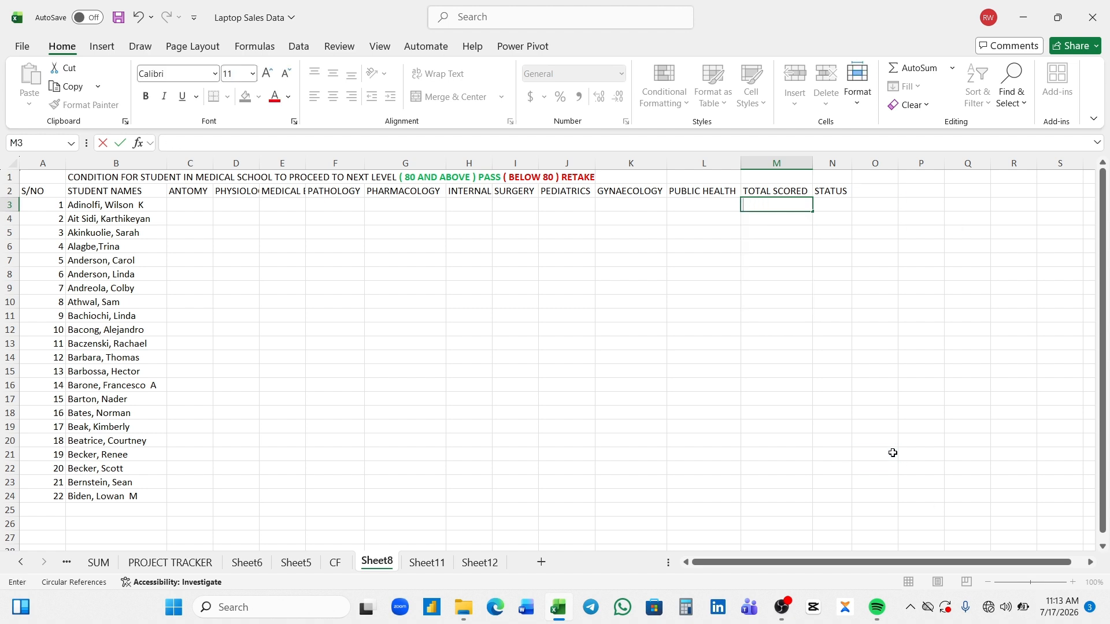
pyautogui.click(766, 217)
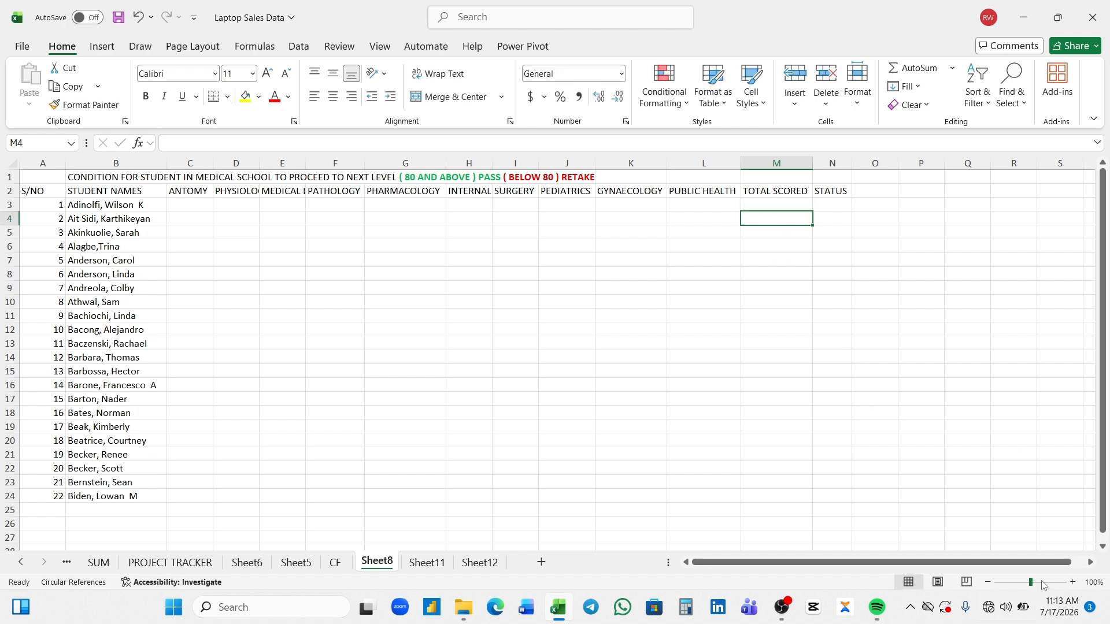
# - Start a SUM formula in the first student's Total Scored cell (M3) on Sheet8
pyautogui.click(1039, 583)
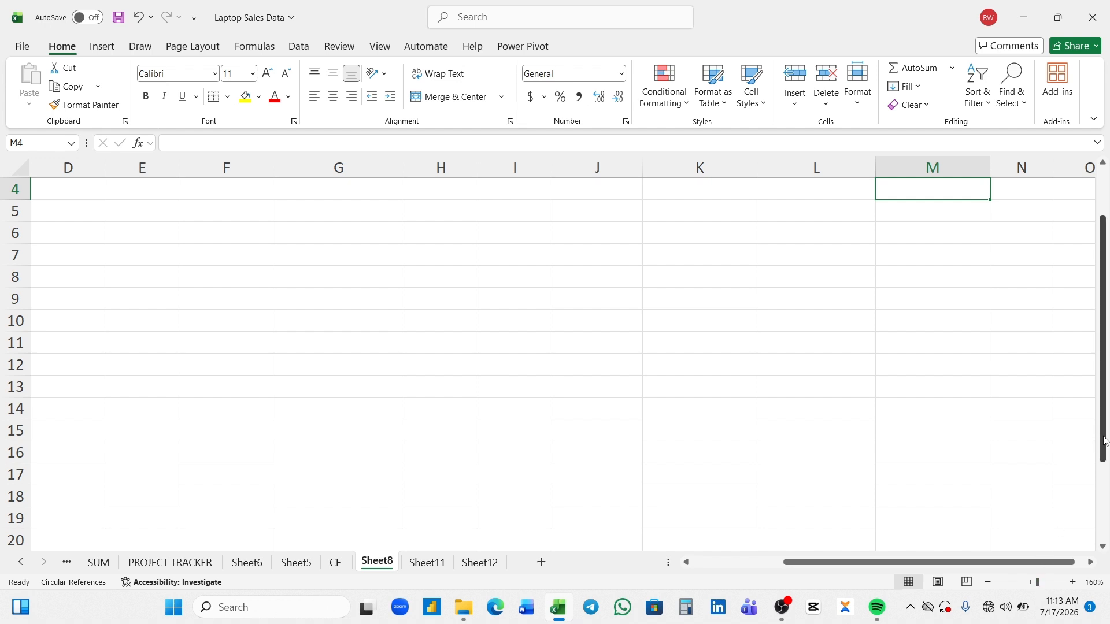
pyautogui.moveTo(1104, 440); pyautogui.dragTo(1103, 393)
pyautogui.click(900, 227)
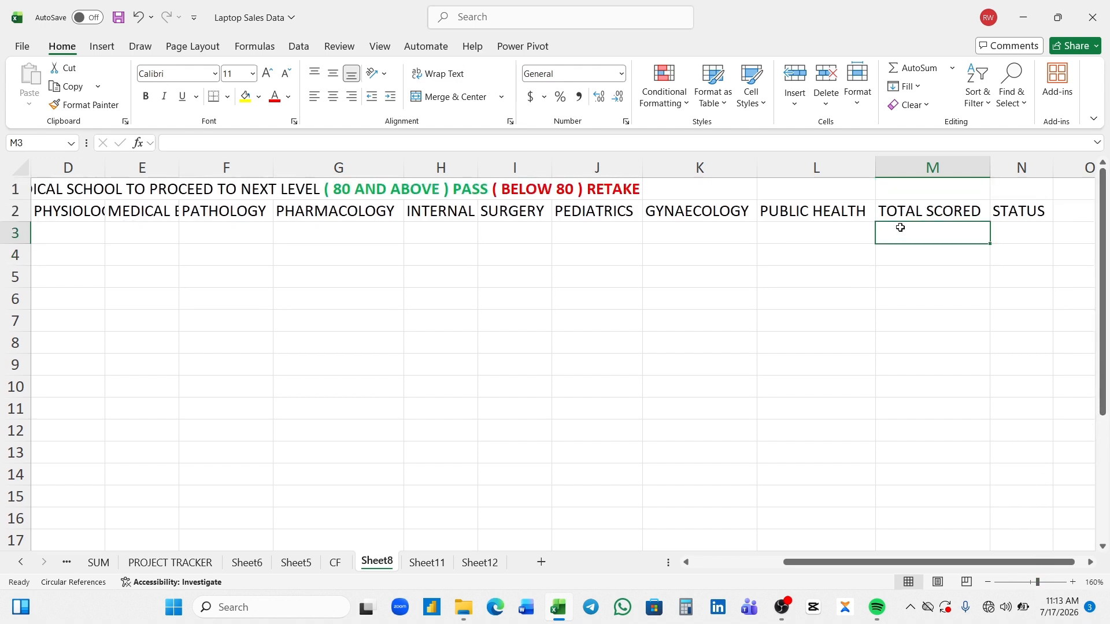
pyautogui.write('=')
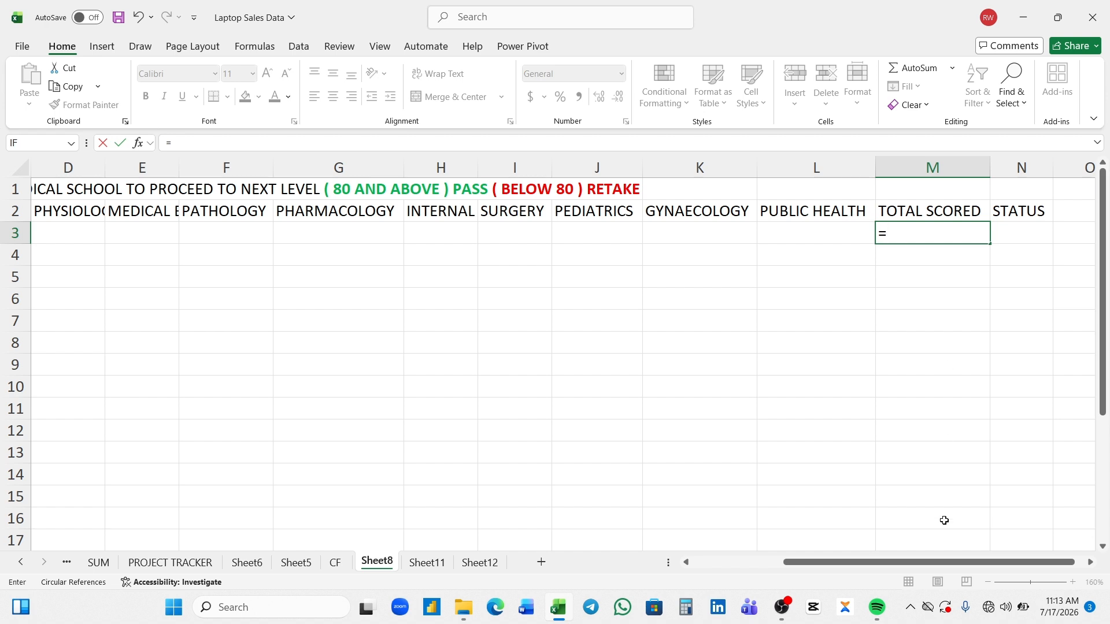
pyautogui.moveTo(947, 562); pyautogui.dragTo(832, 564)
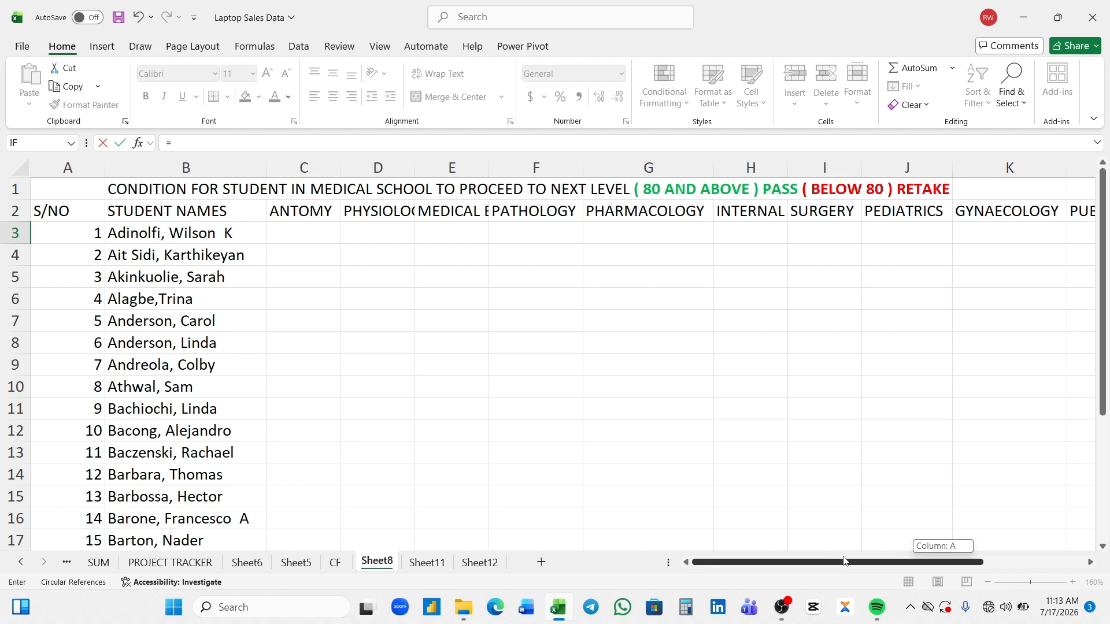
pyautogui.moveTo(845, 561); pyautogui.dragTo(931, 550)
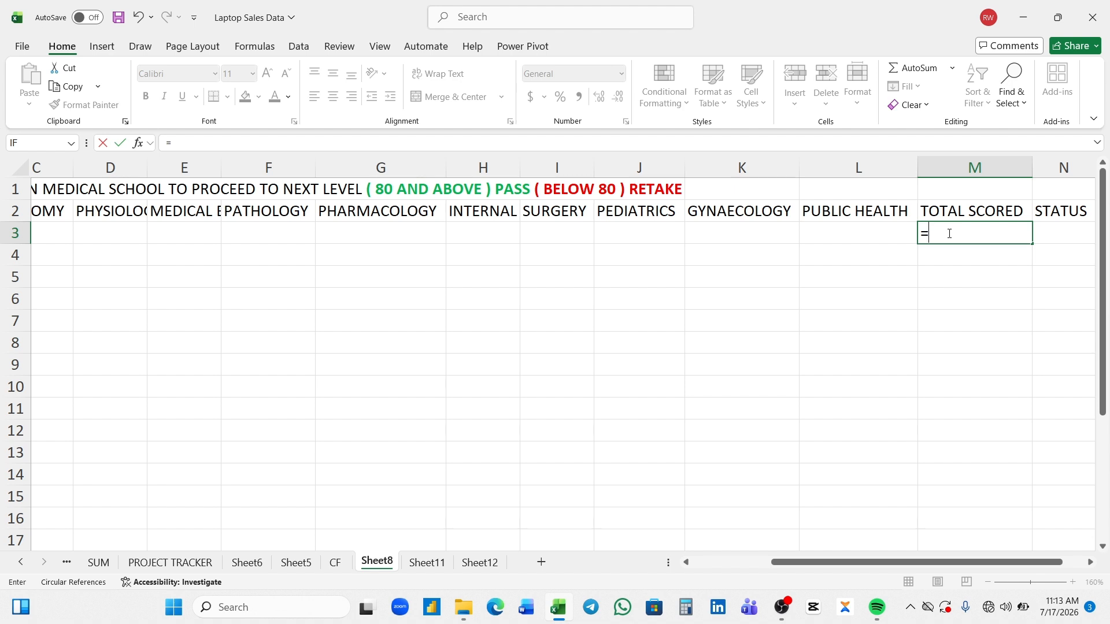
pyautogui.click(949, 233)
pyautogui.write('=SU')
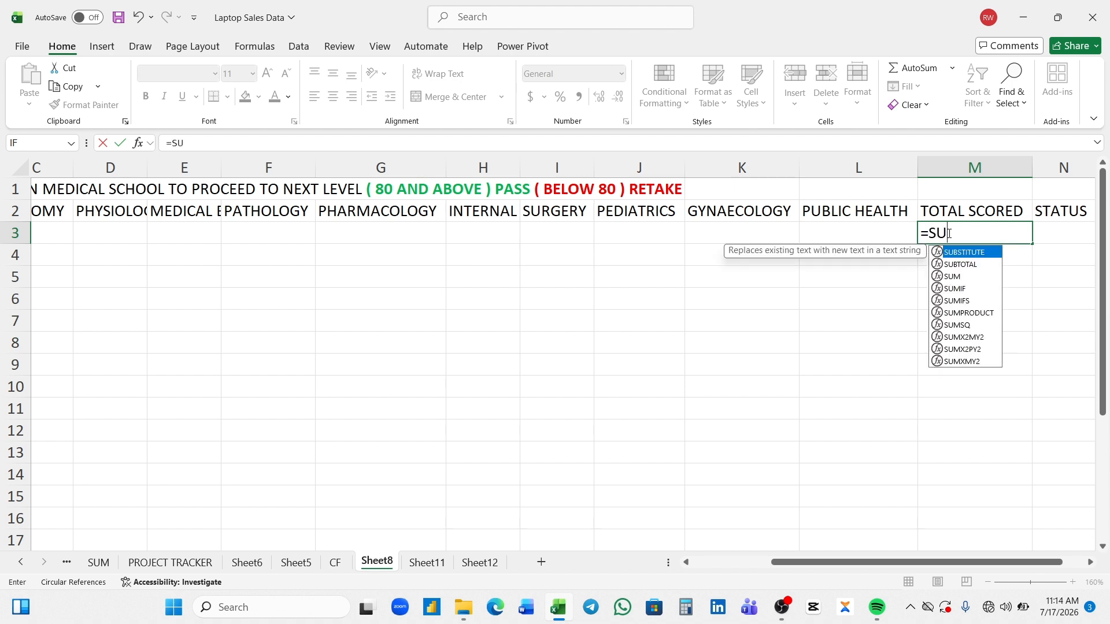
pyautogui.write('M(')
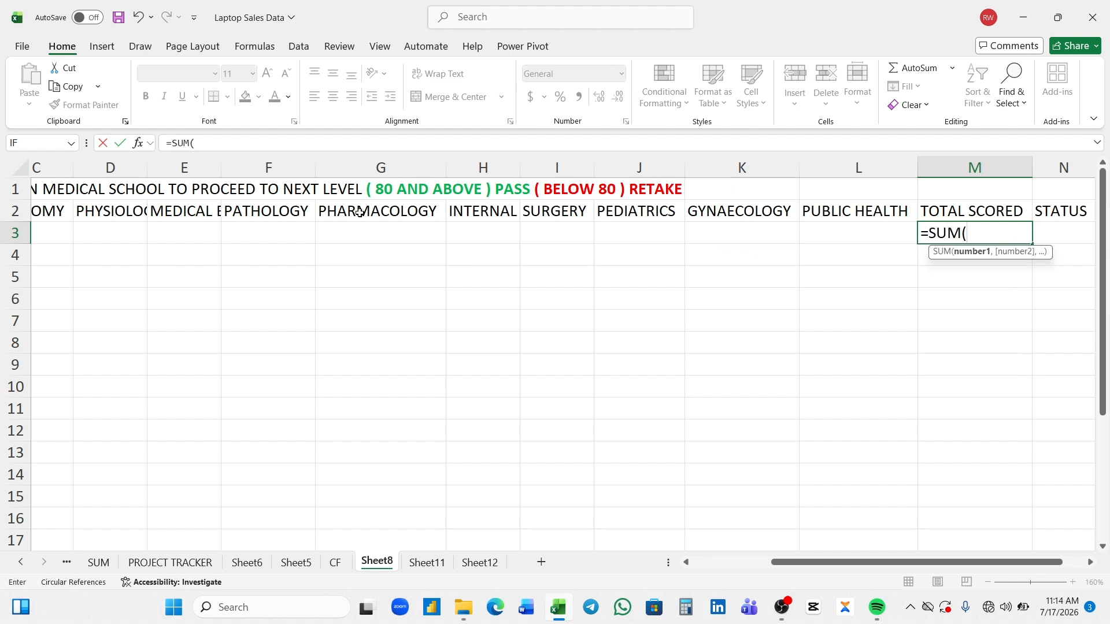
# - Complete the M3 formula as =SUM(C3:L3), covering the subject scores from Antomy through Public Health
pyautogui.moveTo(914, 569); pyautogui.dragTo(949, 573)
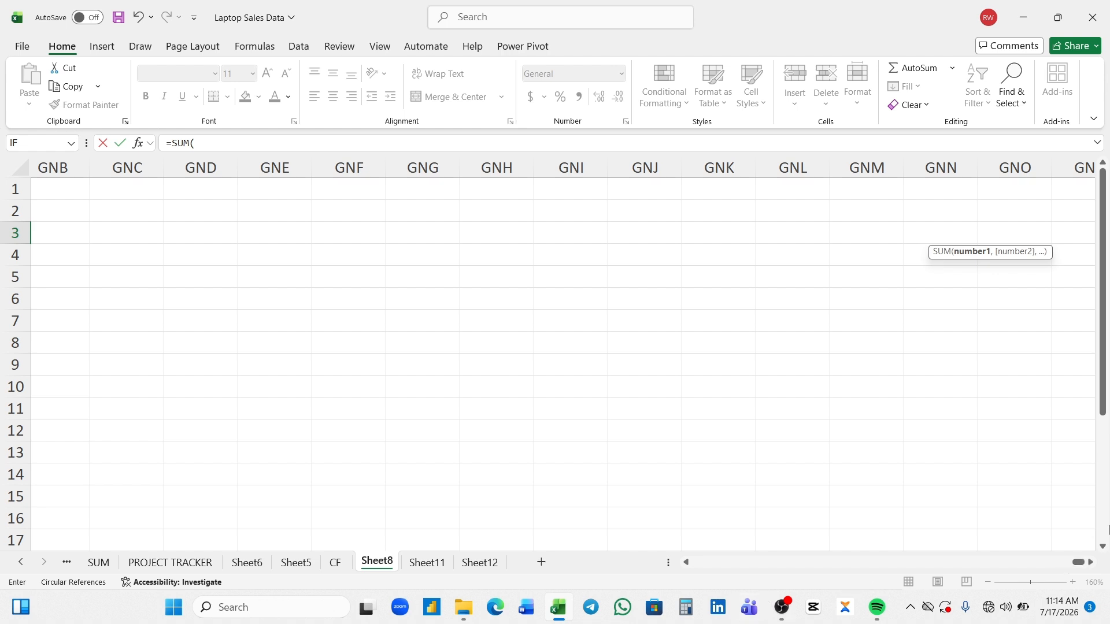
pyautogui.moveTo(1078, 563); pyautogui.dragTo(688, 570)
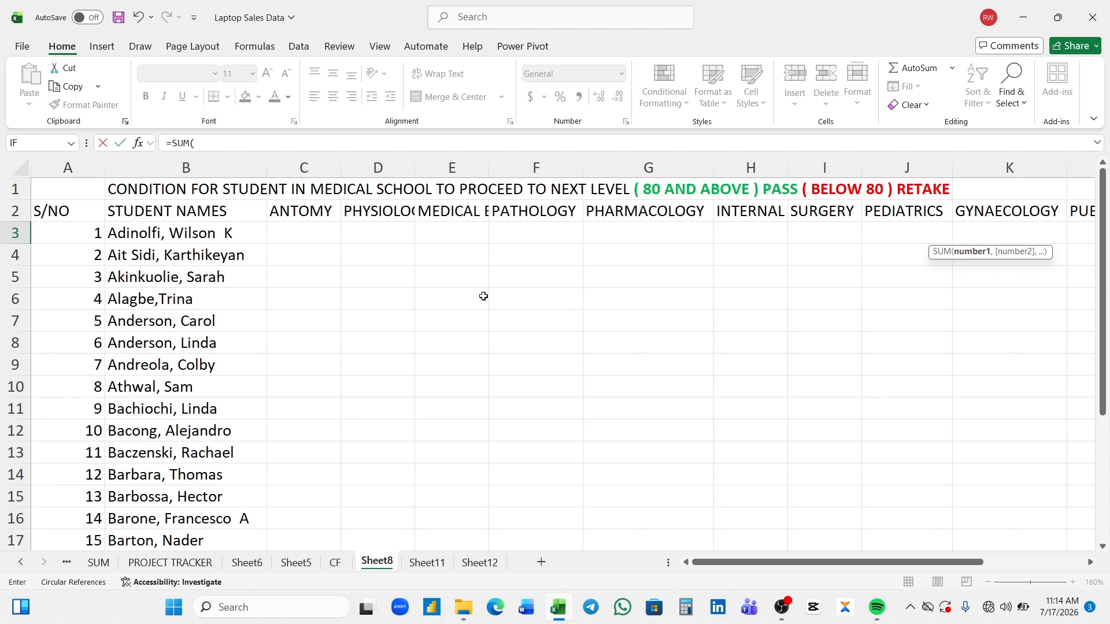
pyautogui.click(312, 233)
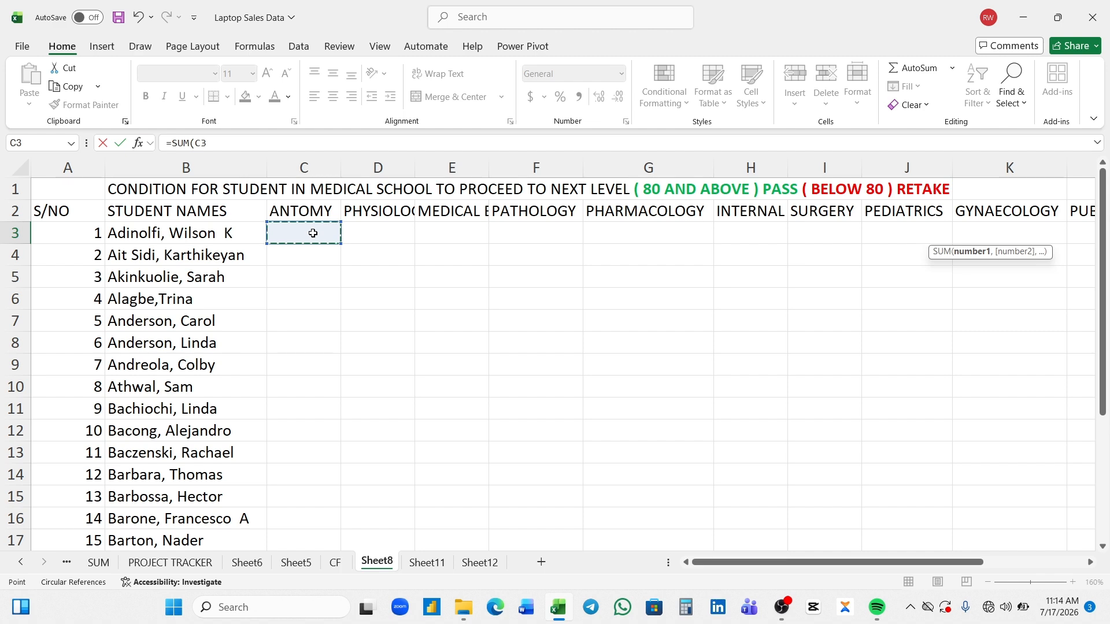
pyautogui.hotkey('shift', 'Right')
pyautogui.hotkey('shift', 'Right')
pyautogui.hotkey('shift', 'Right')
pyautogui.hotkey('shift', 'Right')
pyautogui.hotkey('shift', 'Right')
pyautogui.hotkey('shift', 'Right')
pyautogui.hotkey('shift', 'Right')
pyautogui.hotkey('shift', 'Right')
pyautogui.hotkey('shift', 'Right')
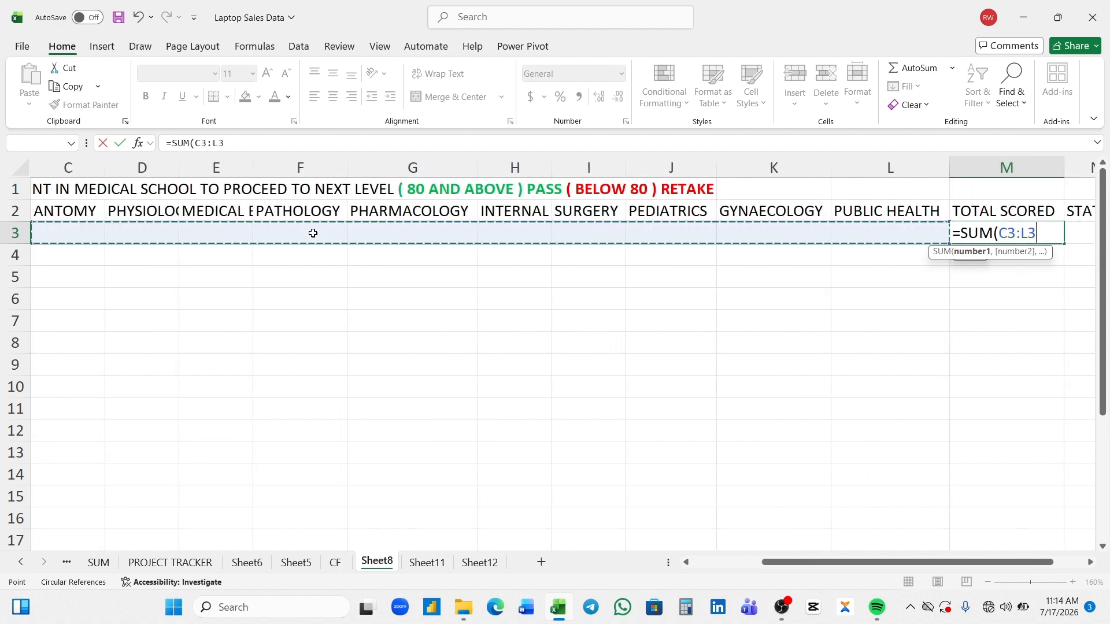
pyautogui.hotkey('shift', 'Left')
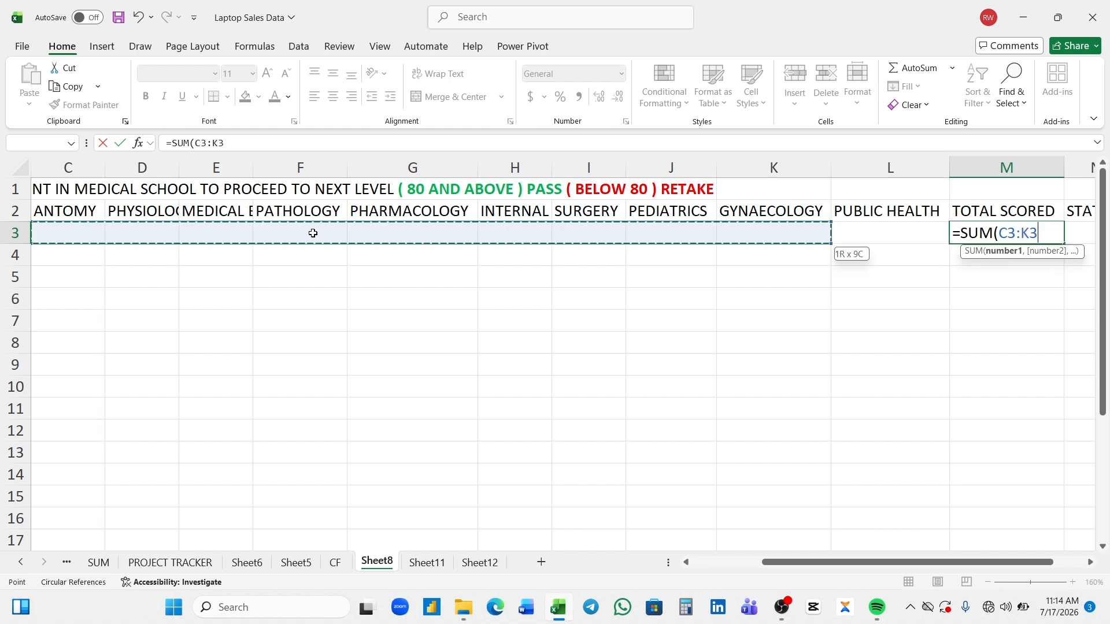
pyautogui.hotkey('shift', 'Right')
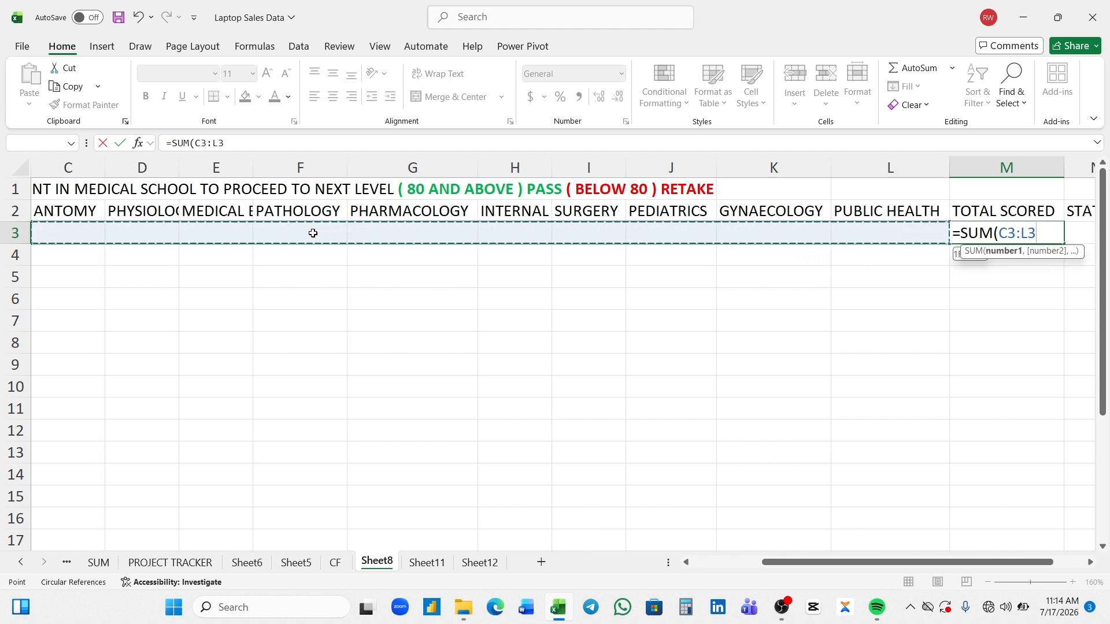
pyautogui.write(')')
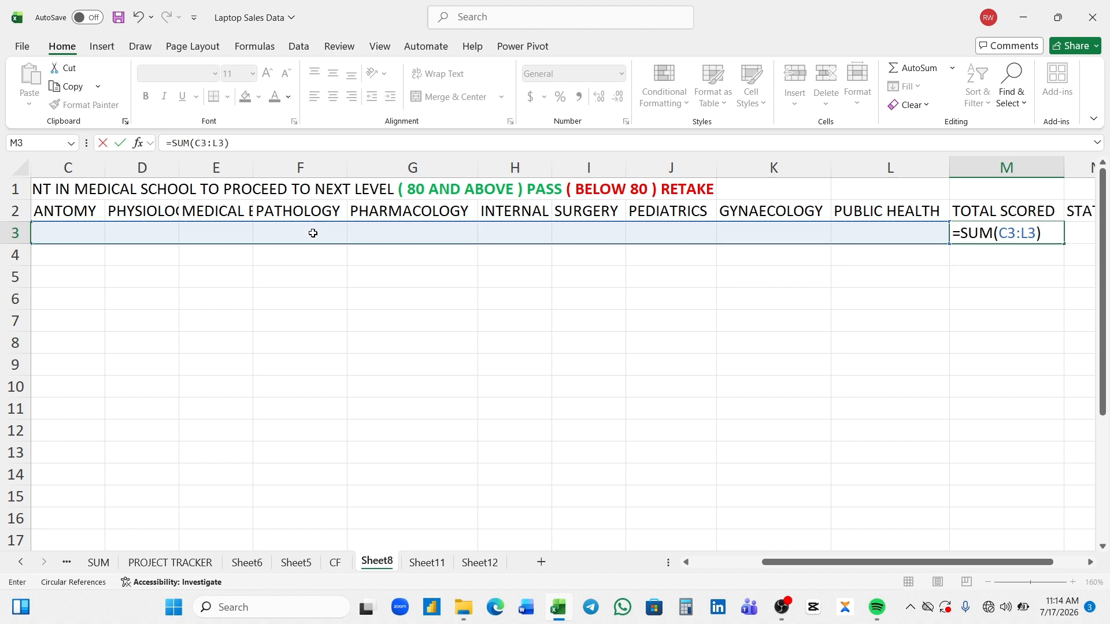
pyautogui.press('Return')
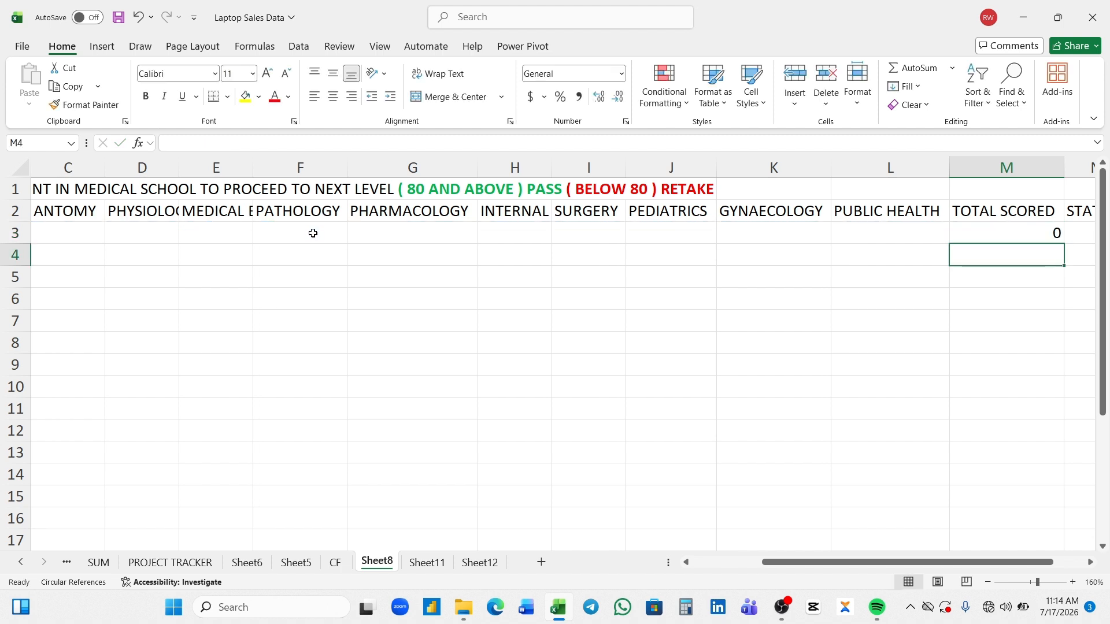
# - Re-enter =SUM(C3:L3) in the first student's Total Scored cell (M3) and widen column E to fit its Medical Bio heading
pyautogui.doubleClick(968, 231)
pyautogui.write('=')
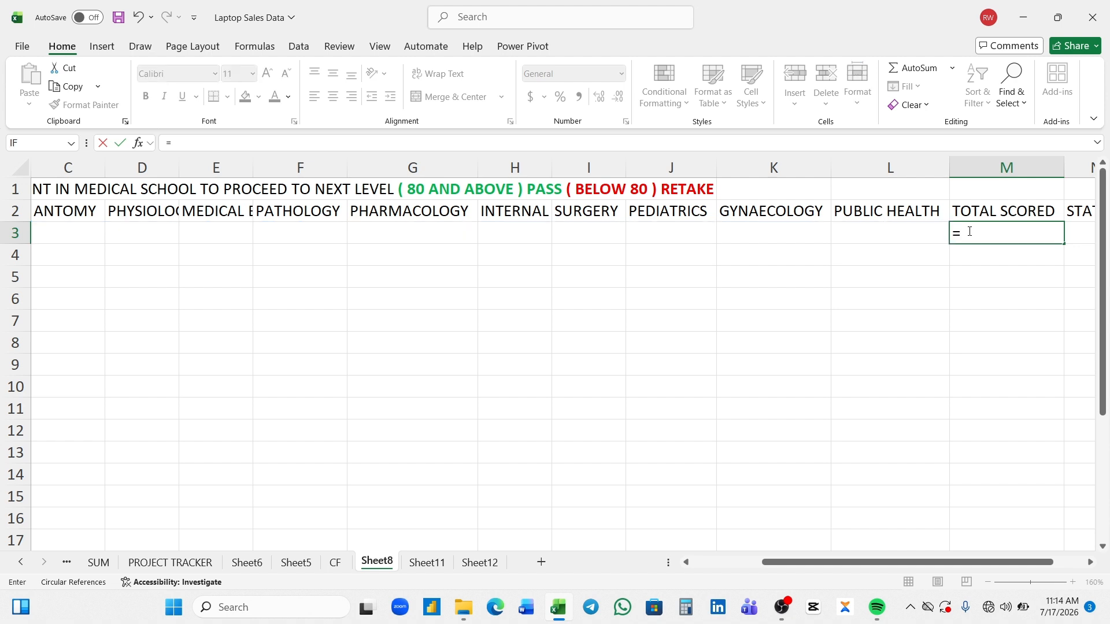
pyautogui.write('SUM(')
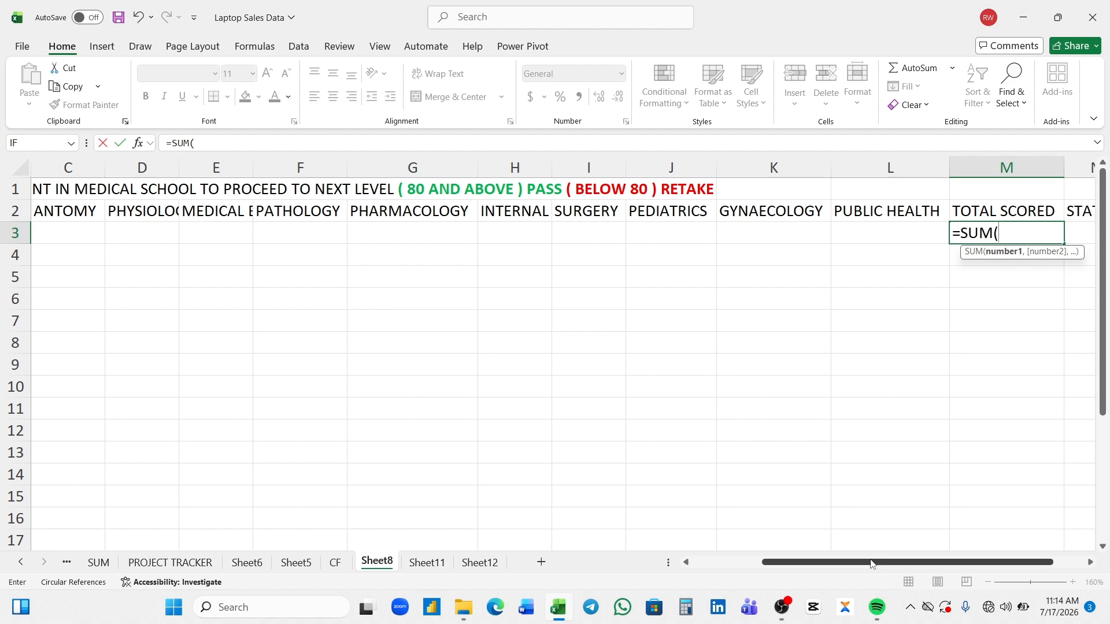
pyautogui.moveTo(861, 563); pyautogui.dragTo(813, 567)
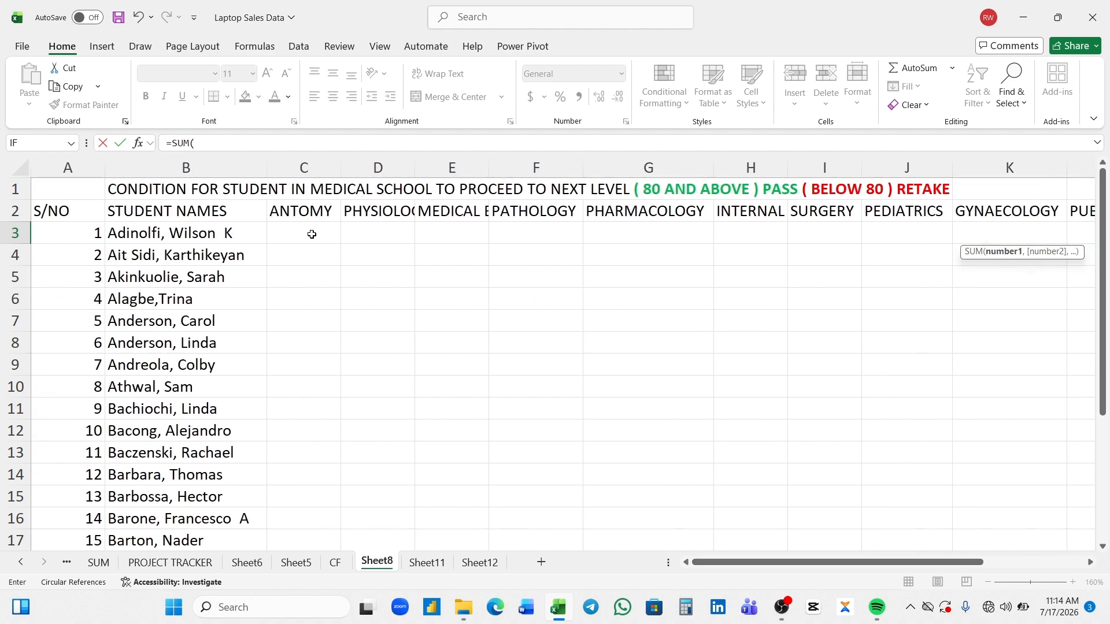
pyautogui.click(312, 235)
pyautogui.hotkey('shift', 'Right')
pyautogui.hotkey('shift', 'Right')
pyautogui.hotkey('shift', 'Right')
pyautogui.hotkey('shift', 'Right')
pyautogui.hotkey('shift', 'Right')
pyautogui.hotkey('shift', 'Right')
pyautogui.hotkey('shift', 'Right')
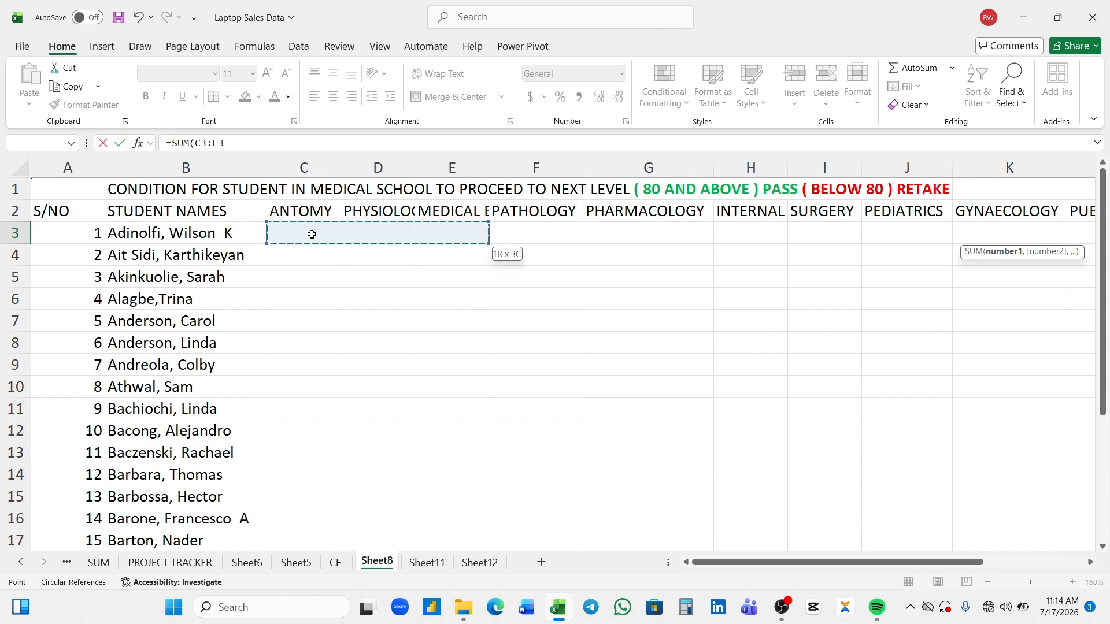
pyautogui.hotkey('shift', 'Right')
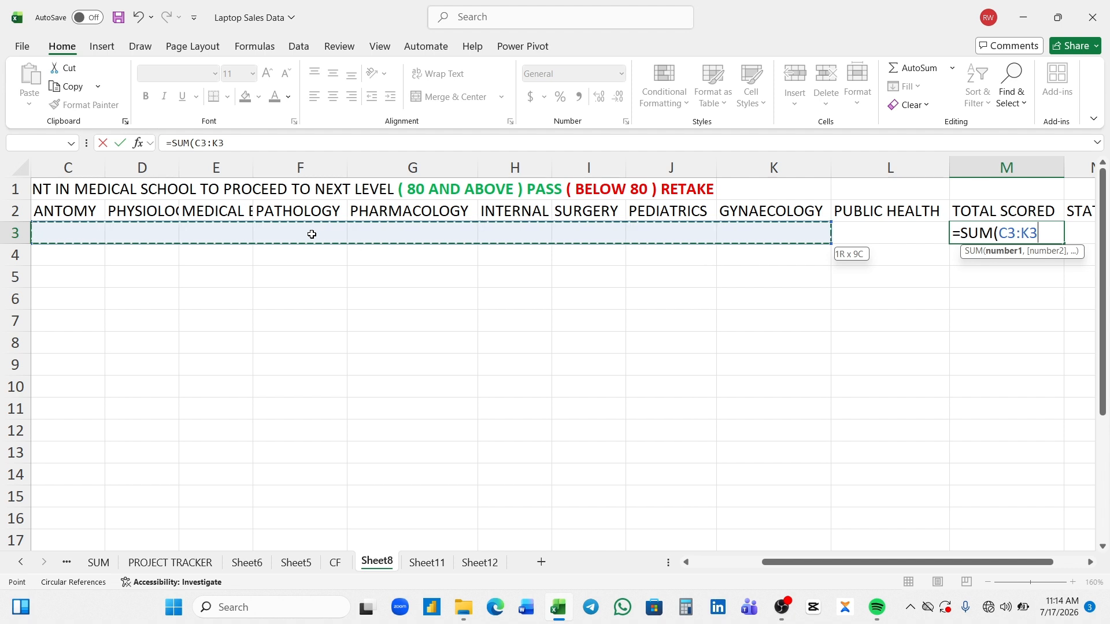
pyautogui.hotkey('shift', 'Right')
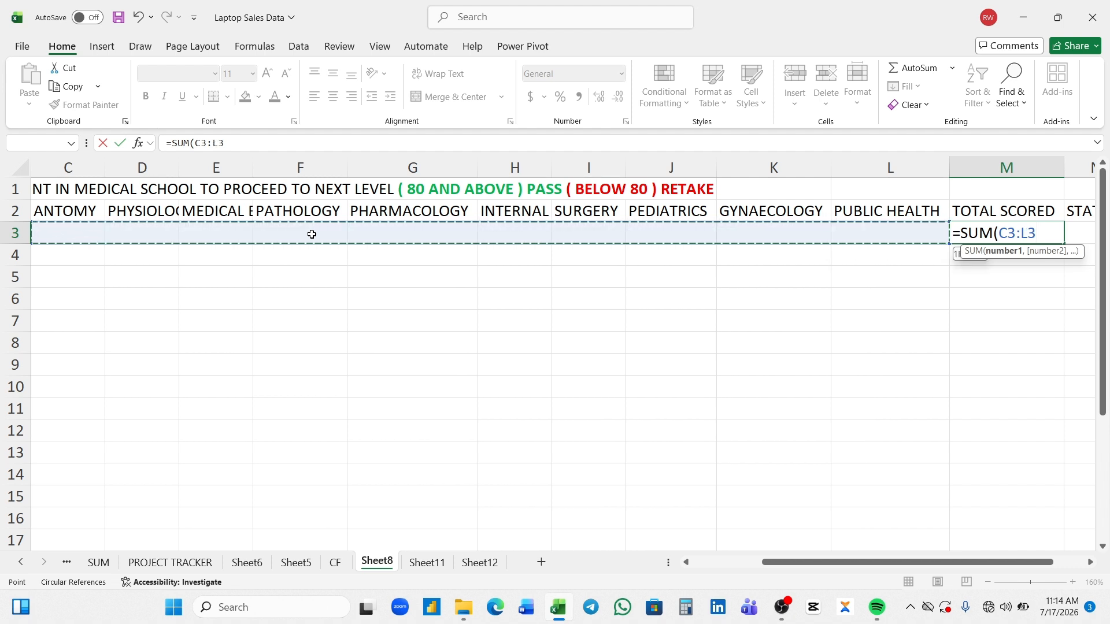
pyautogui.write(')')
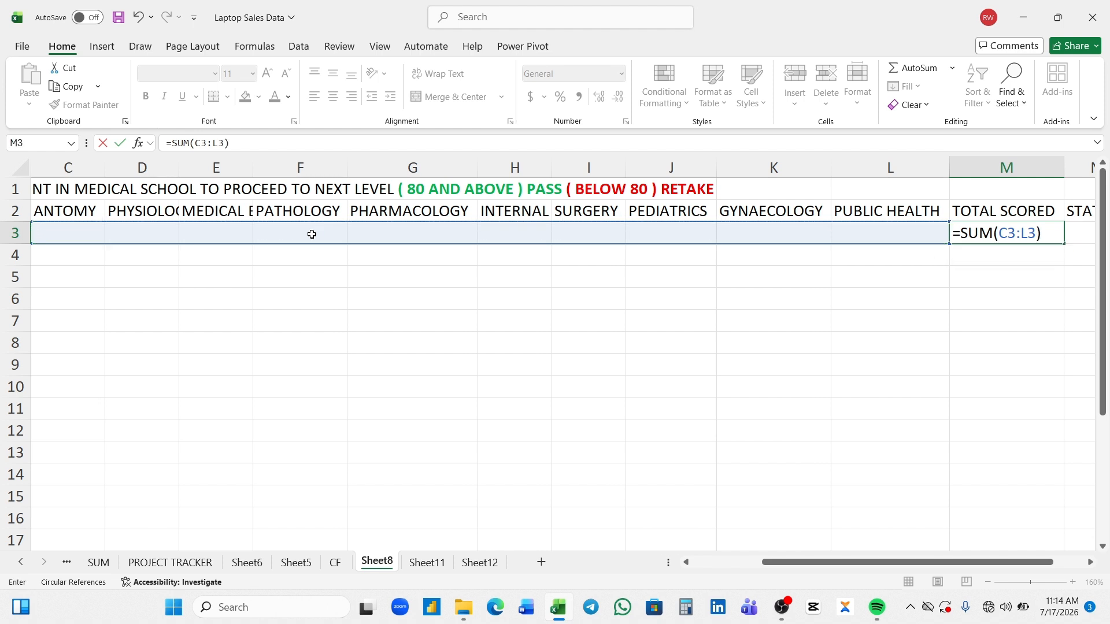
pyautogui.press('Return')
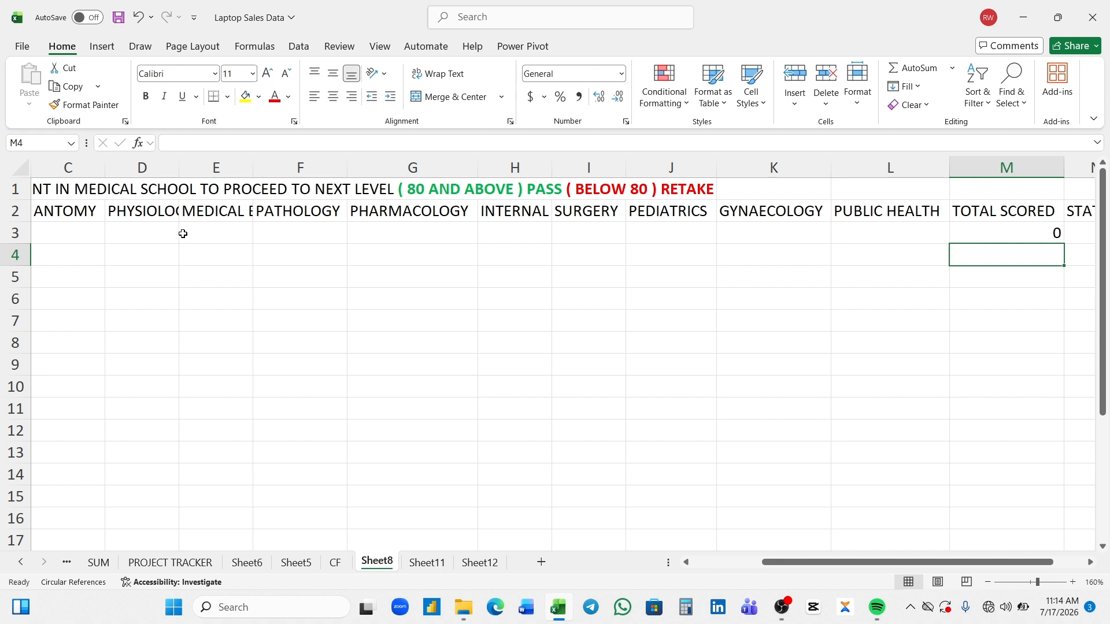
pyautogui.doubleClick(250, 177)
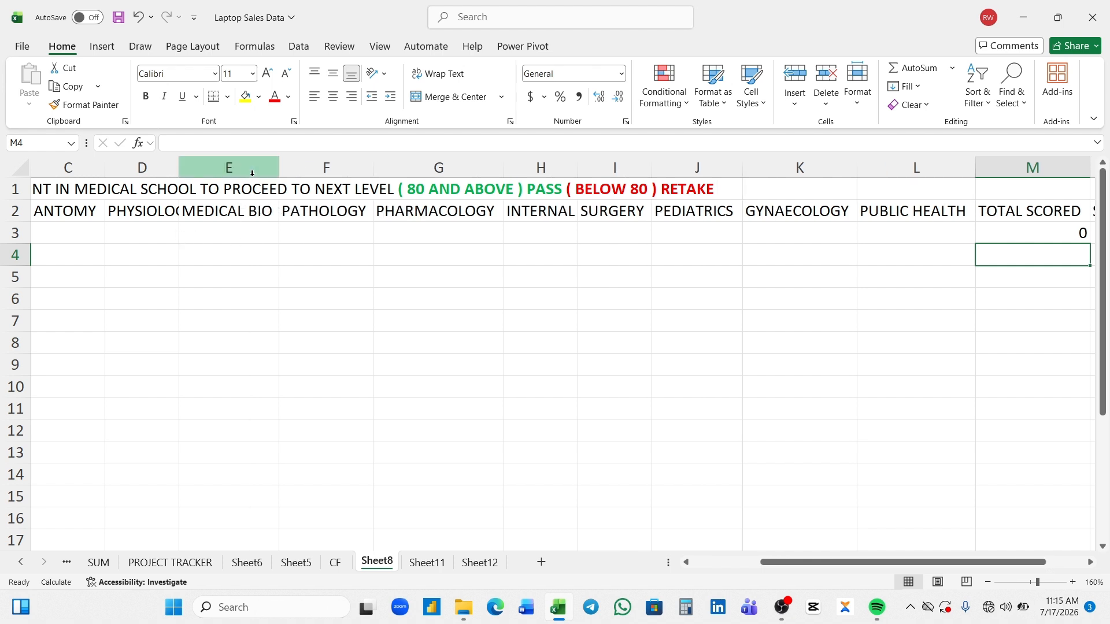
# - Enter test scores of 10 for the first student in Public Health (L3) and Gynaecology (K3)
pyautogui.click(889, 234)
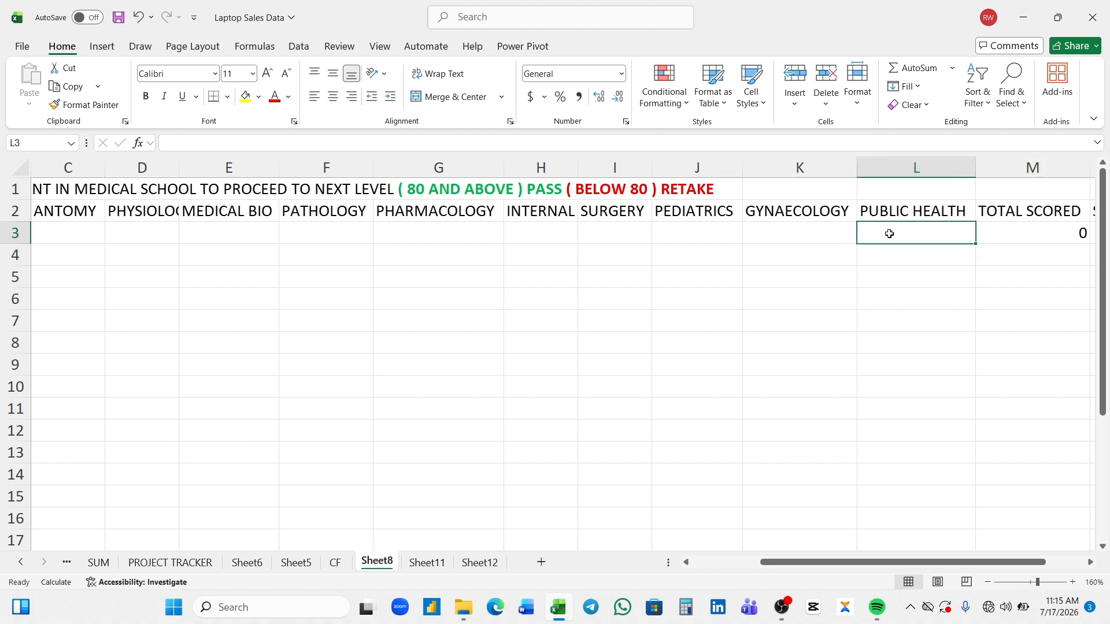
pyautogui.write('10')
pyautogui.press('Return')
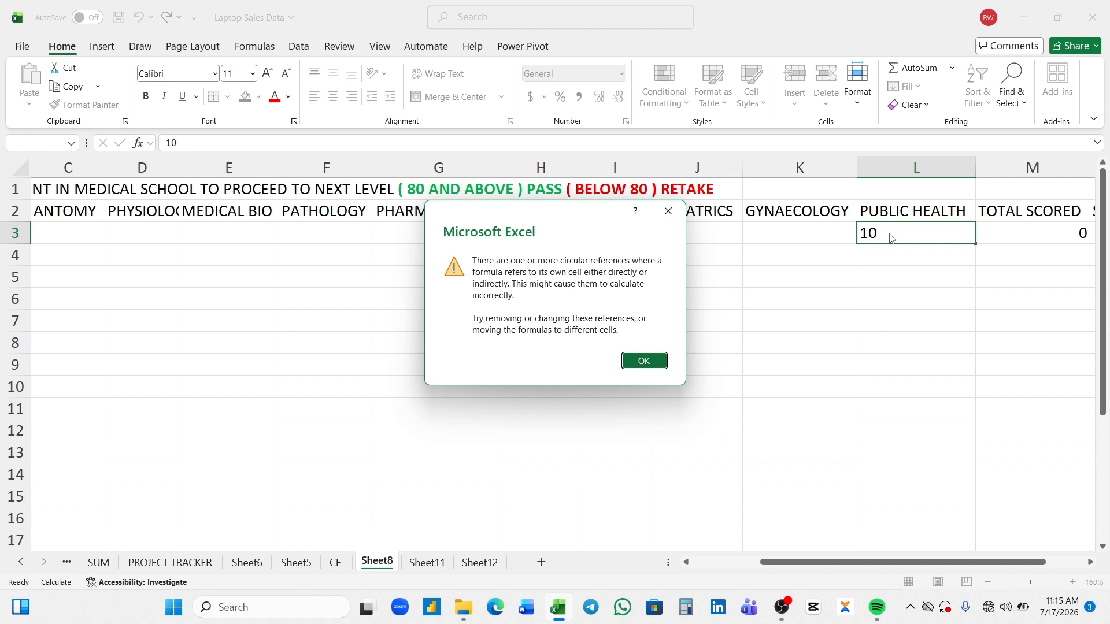
pyautogui.press('Return')
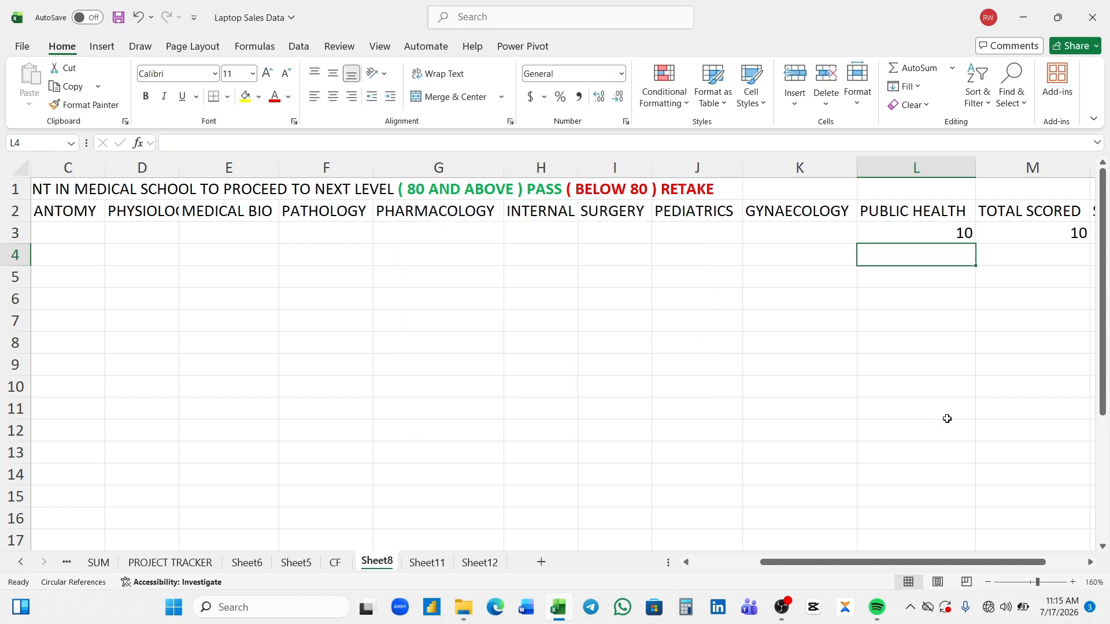
pyautogui.click(769, 235)
pyautogui.write('10')
pyautogui.press('Return')
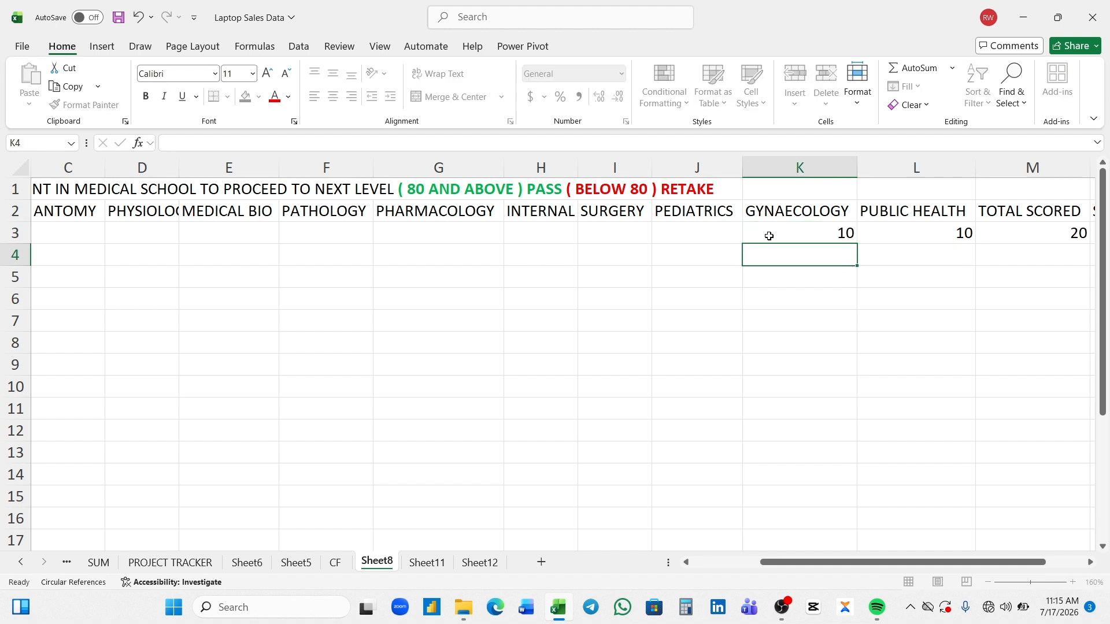
# - Clear the first student's test scores from Public Health (L3) and Gynaecology (K3)
pyautogui.click(957, 231)
pyautogui.press('BackSpace')
pyautogui.click(836, 236)
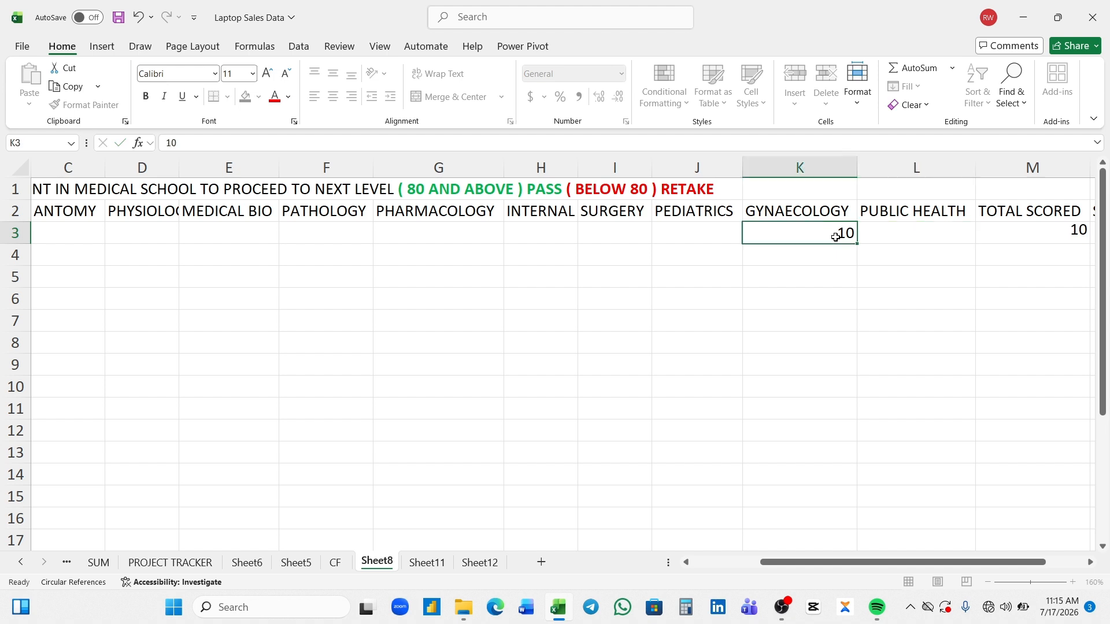
pyautogui.press('BackSpace')
pyautogui.moveTo(1006, 566); pyautogui.dragTo(1044, 566)
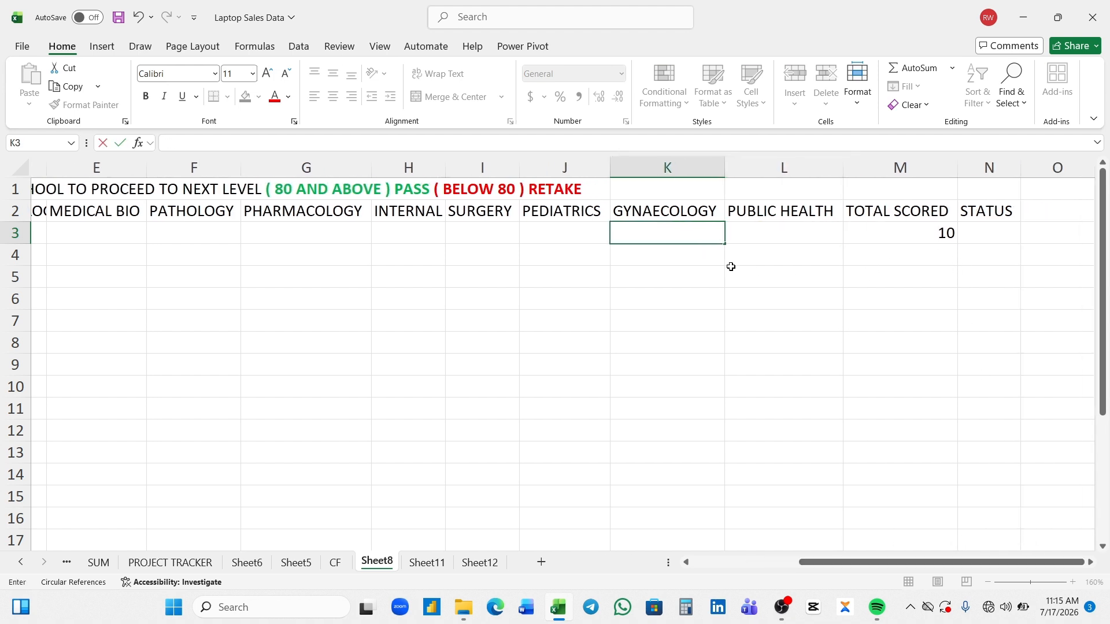
pyautogui.click(749, 240)
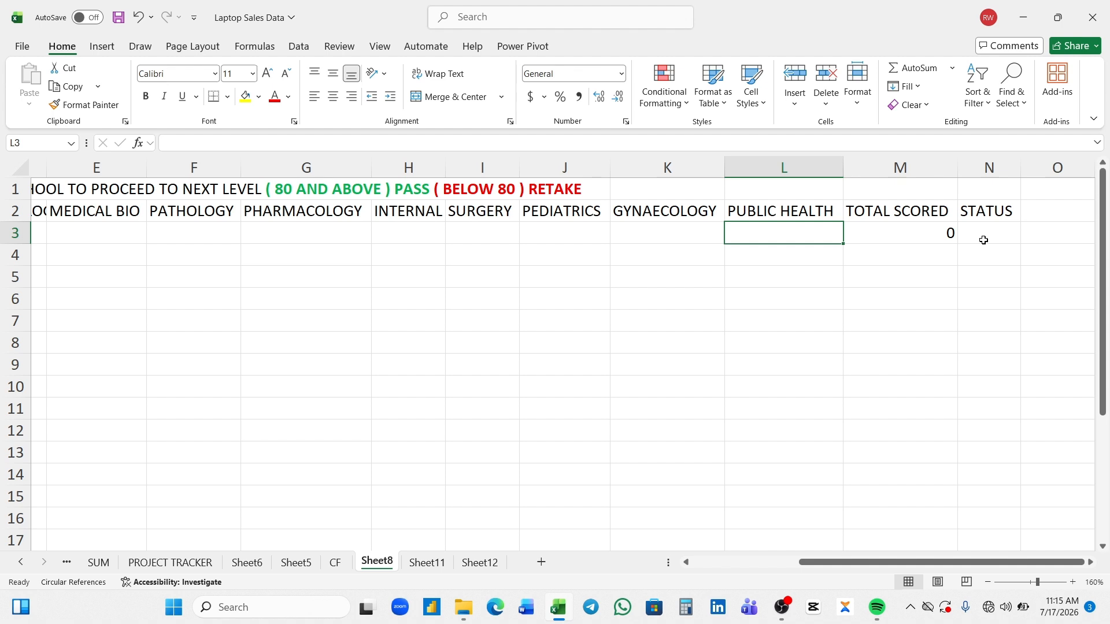
# - Insert an IF function in the first student's Status cell (N3) with the logical test M3>=80
pyautogui.click(979, 234)
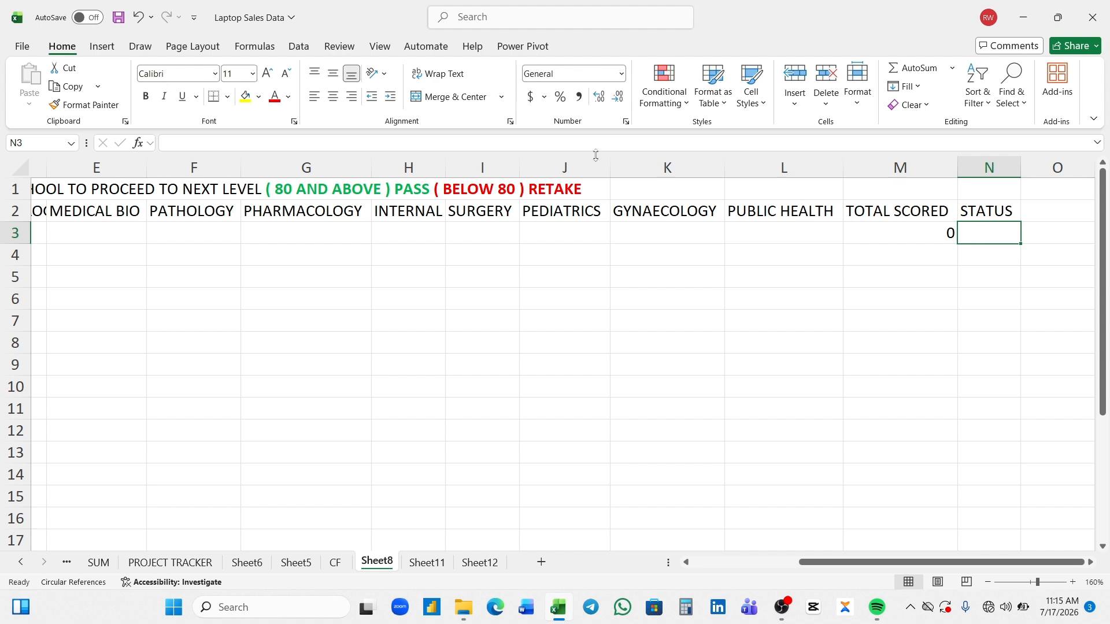
pyautogui.click(139, 148)
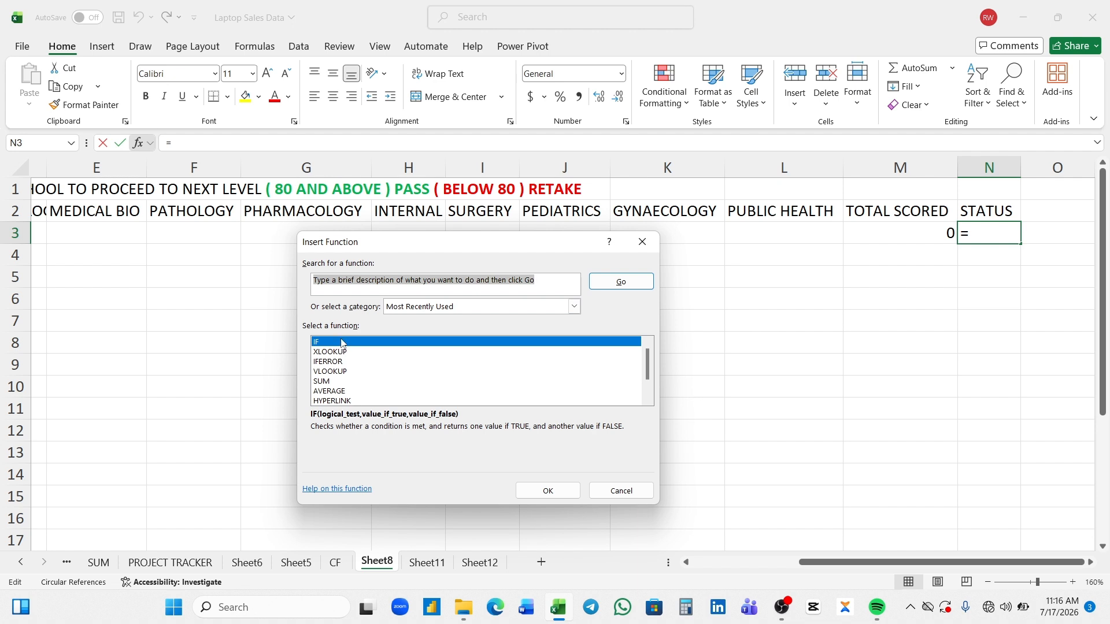
pyautogui.doubleClick(341, 343)
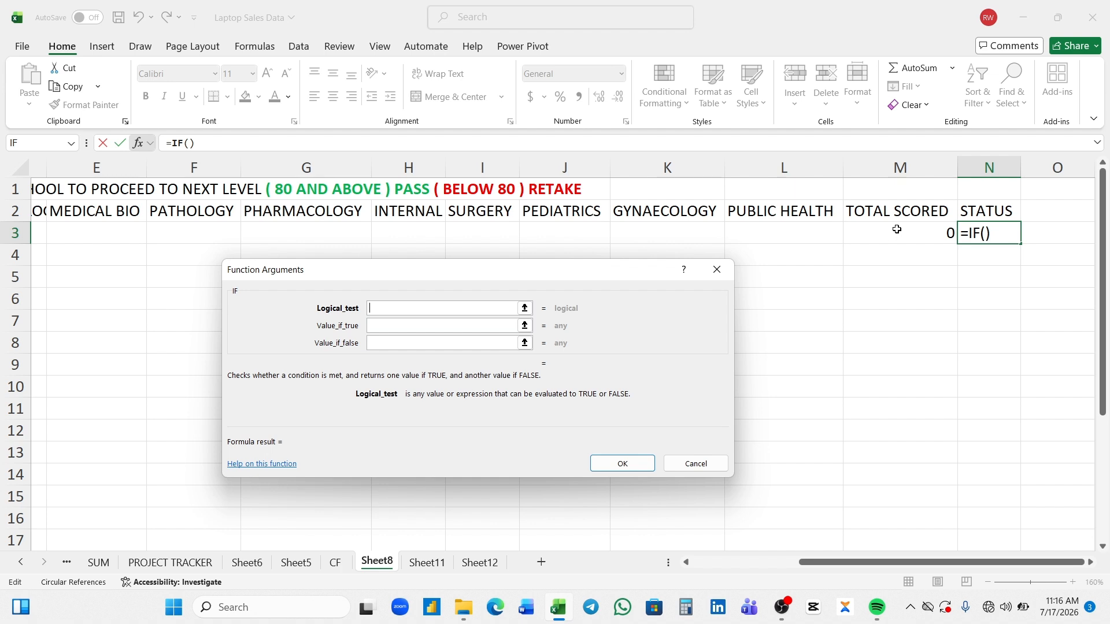
pyautogui.click(897, 230)
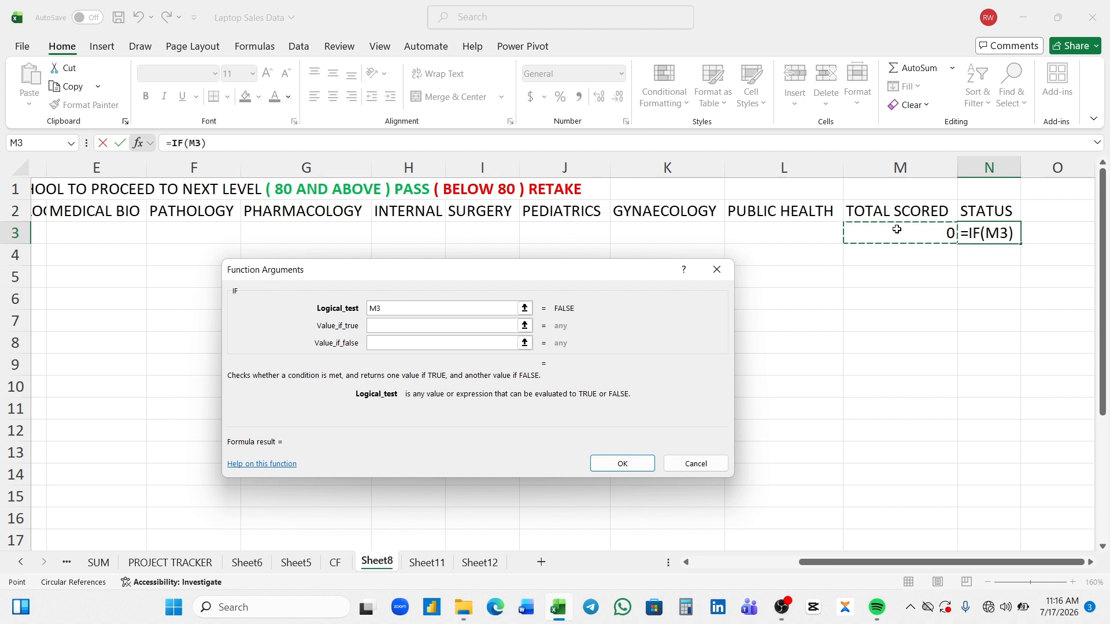
pyautogui.write('>')
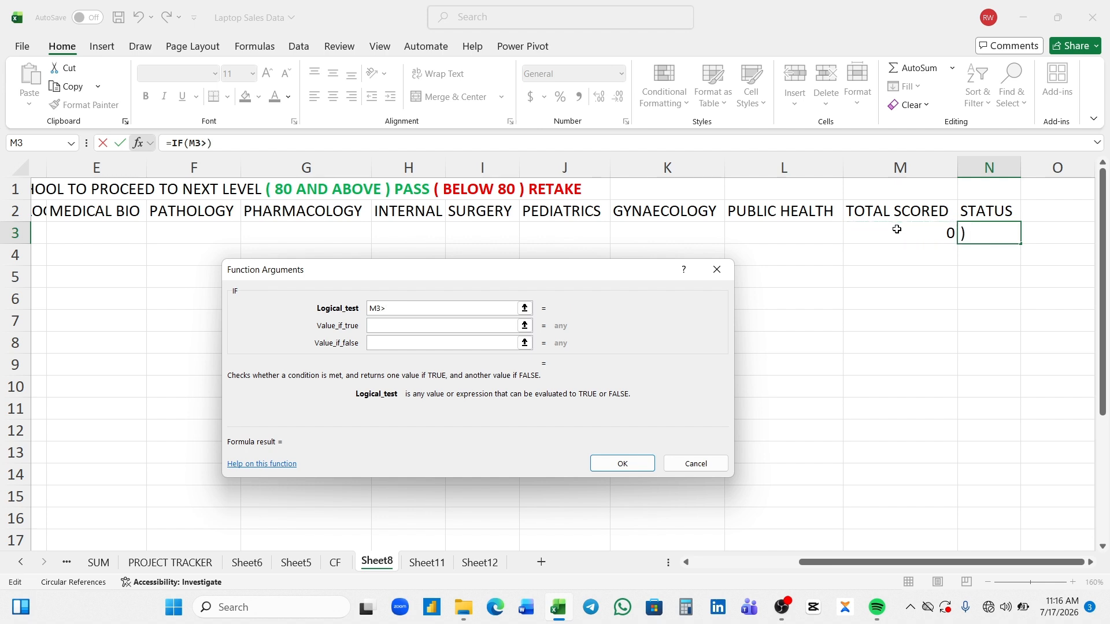
pyautogui.write('=80')
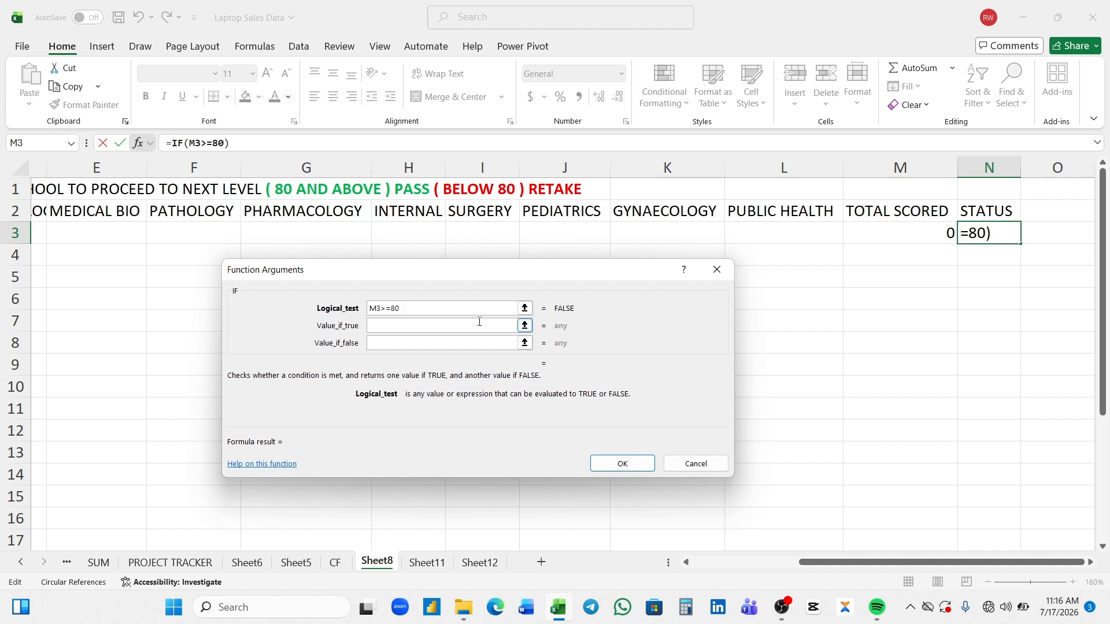
# - Complete the N3 IF function with PASS as the true value and RETAKE as the false value
pyautogui.click(459, 329)
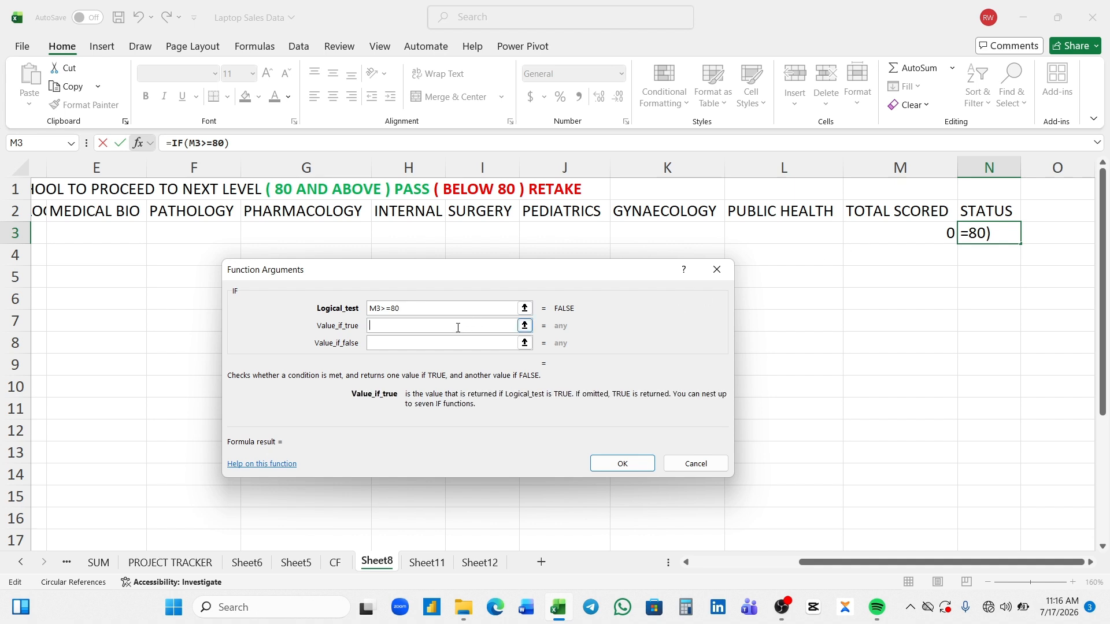
pyautogui.write('PASS')
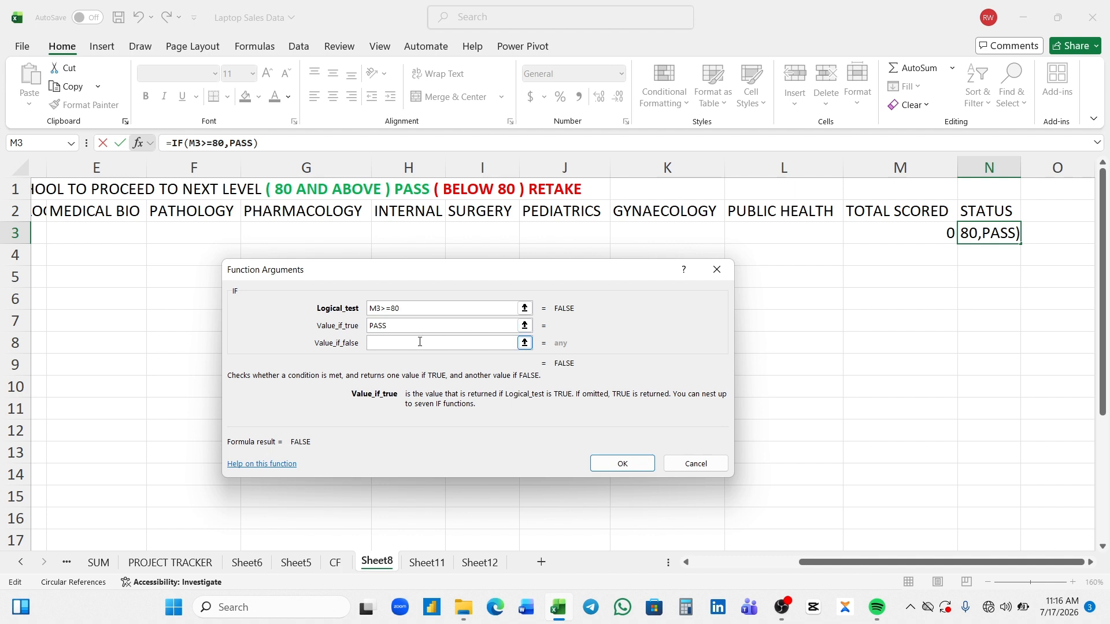
pyautogui.click(413, 343)
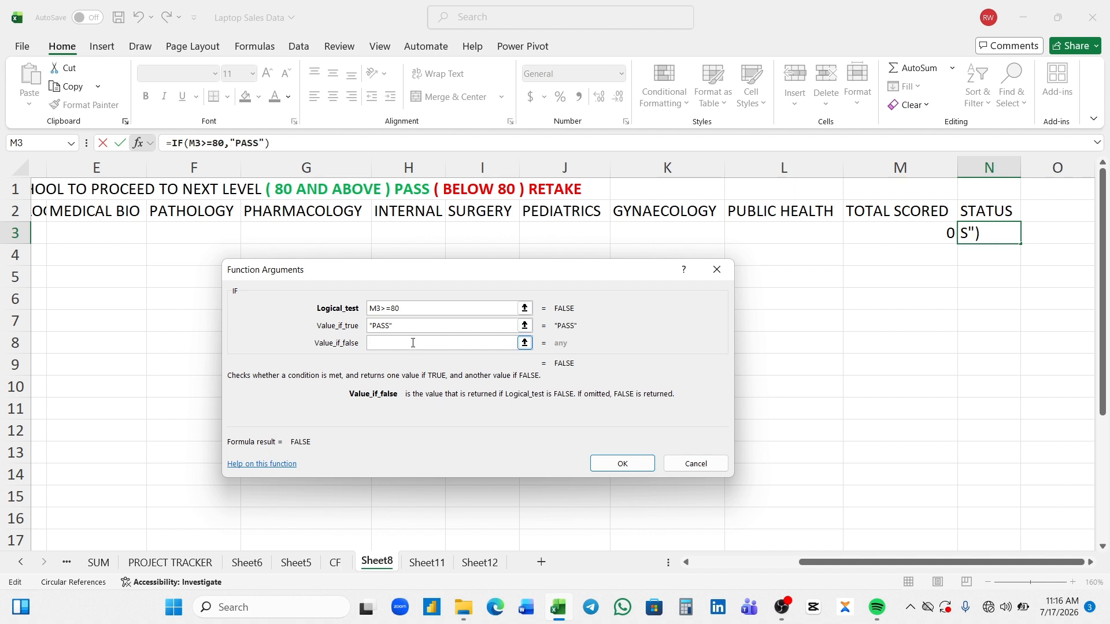
pyautogui.write('RETAKE')
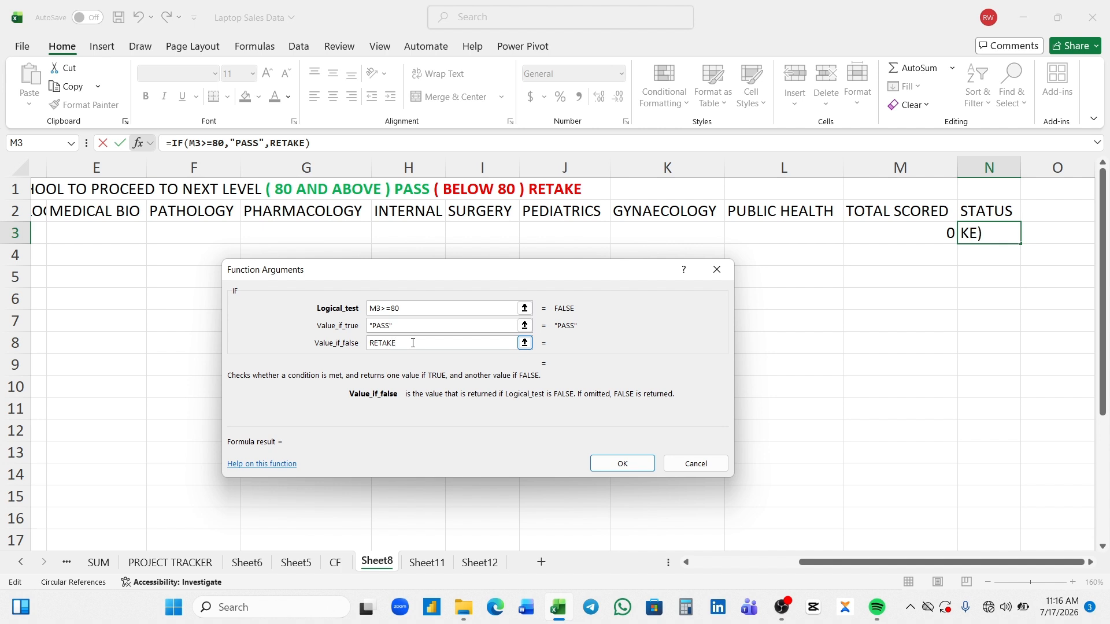
pyautogui.press('Return')
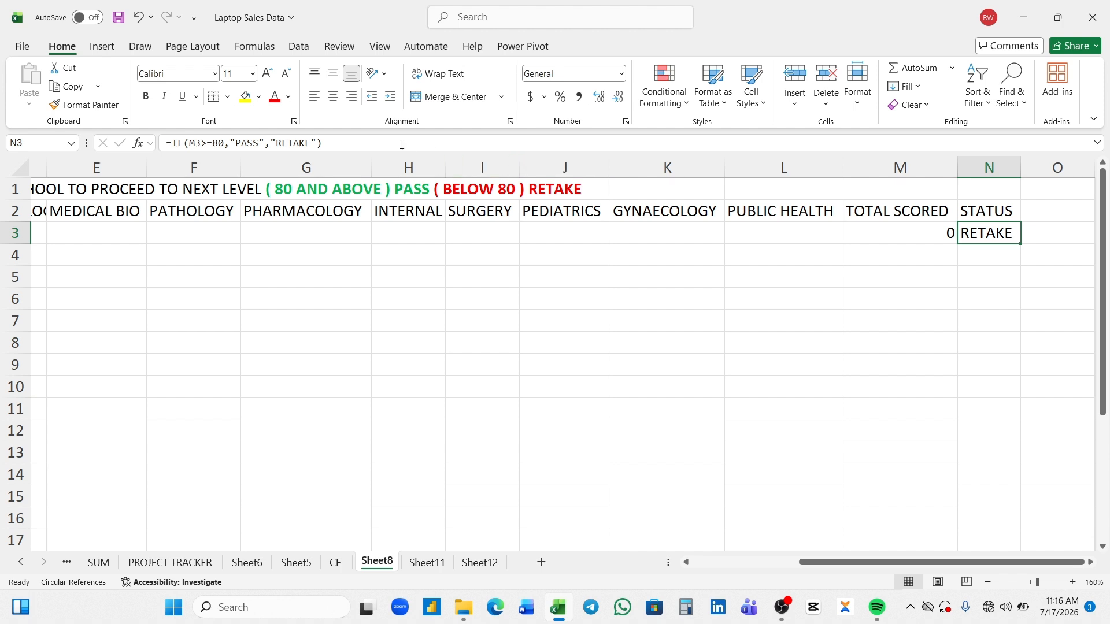
# - Clear the IF formula from the first student's Status cell (N3)
pyautogui.press('BackSpace')
pyautogui.click(988, 255)
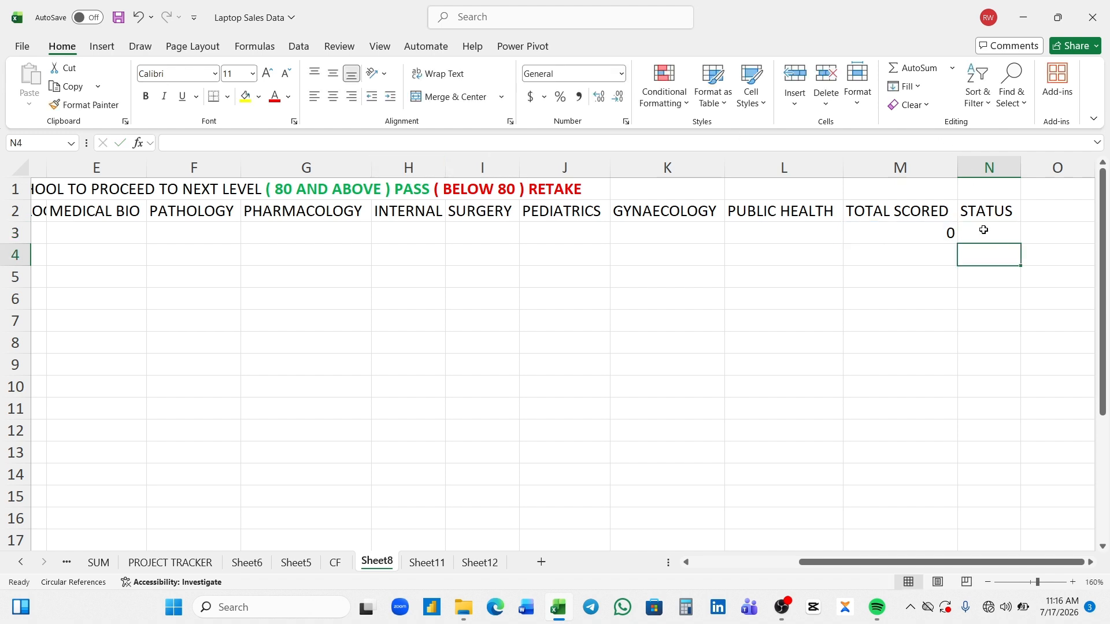
# - Insert the IF function in the empty Status cell N3 again, testing whether the total score meets M3>=80
pyautogui.click(981, 229)
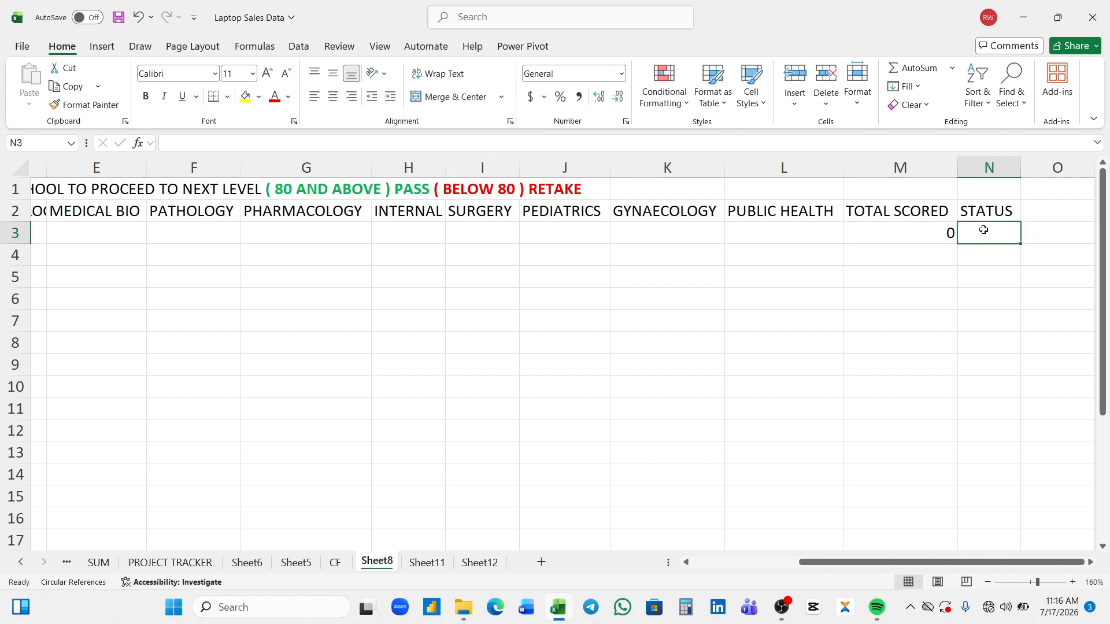
pyautogui.click(143, 148)
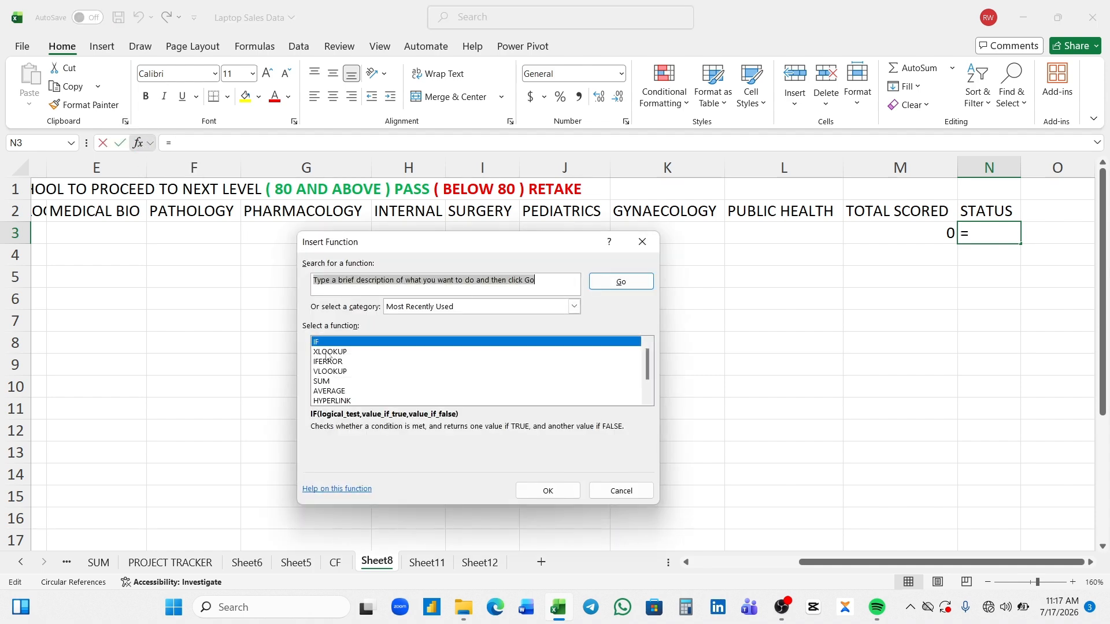
pyautogui.doubleClick(326, 345)
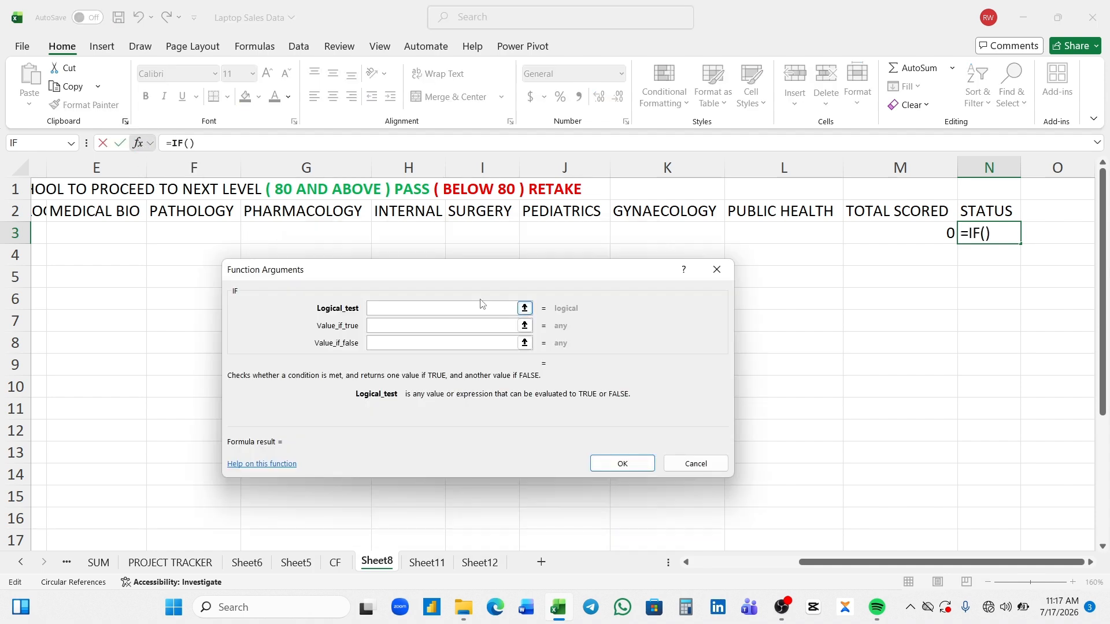
pyautogui.click(910, 228)
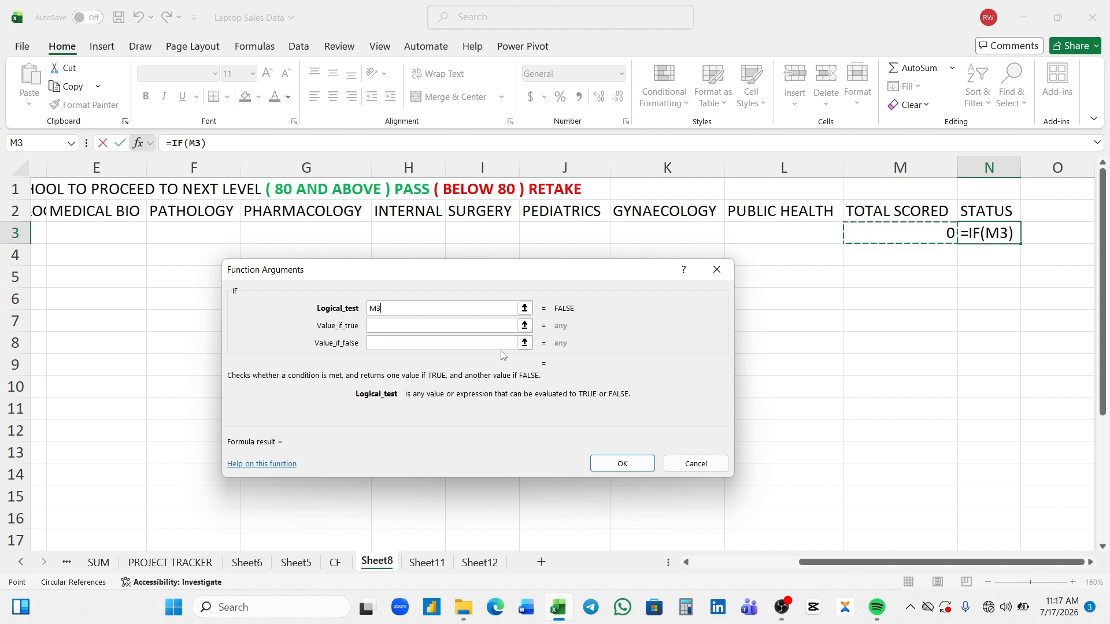
pyautogui.write('>=')
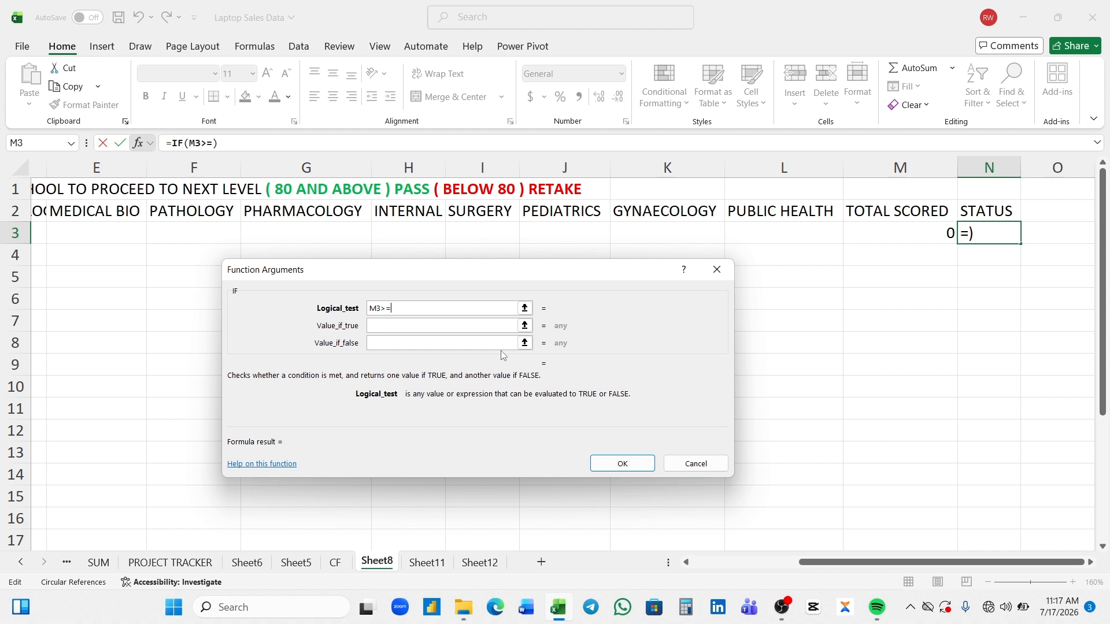
pyautogui.write('80')
# - Finish the Status formula in N3 so it returns PASS when the test is true and RETAKE when false
pyautogui.click(424, 326)
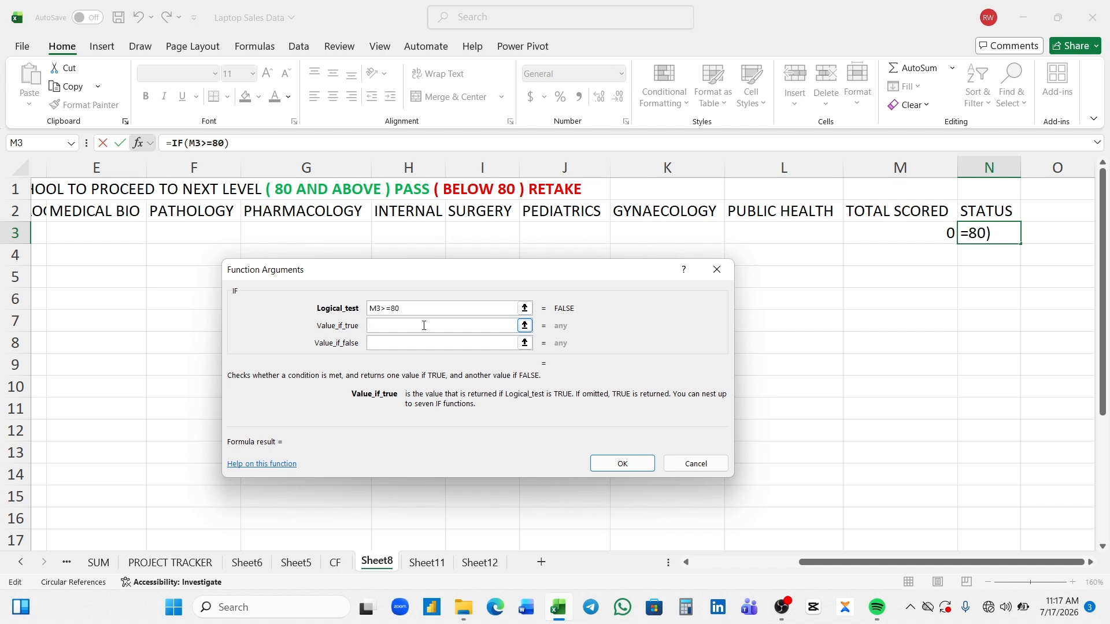
pyautogui.write('PASS')
pyautogui.click(395, 343)
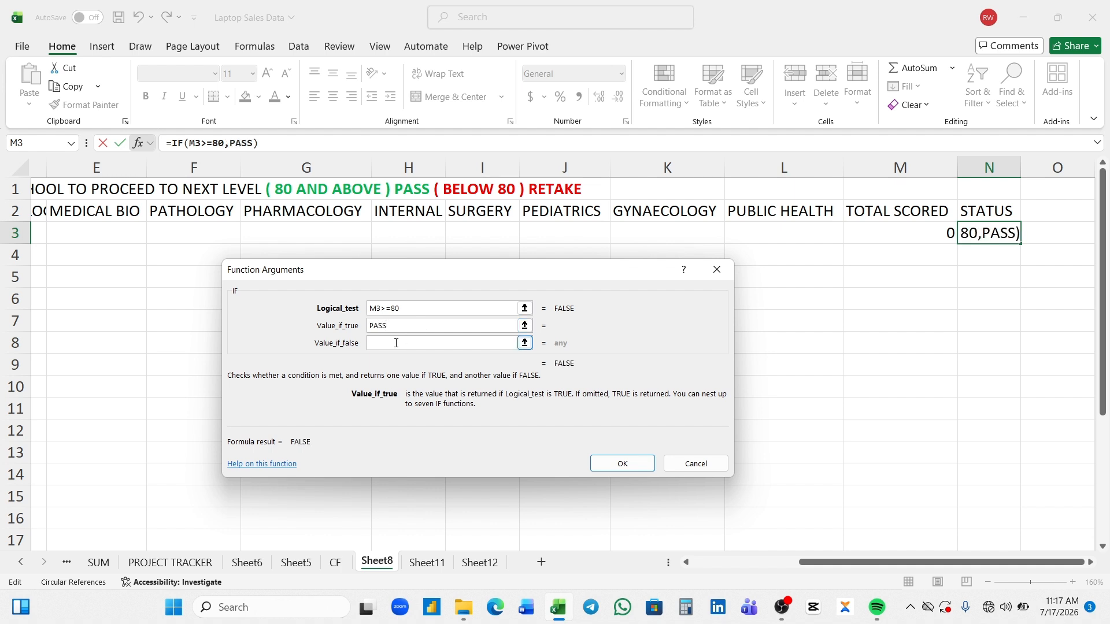
pyautogui.write('RE')
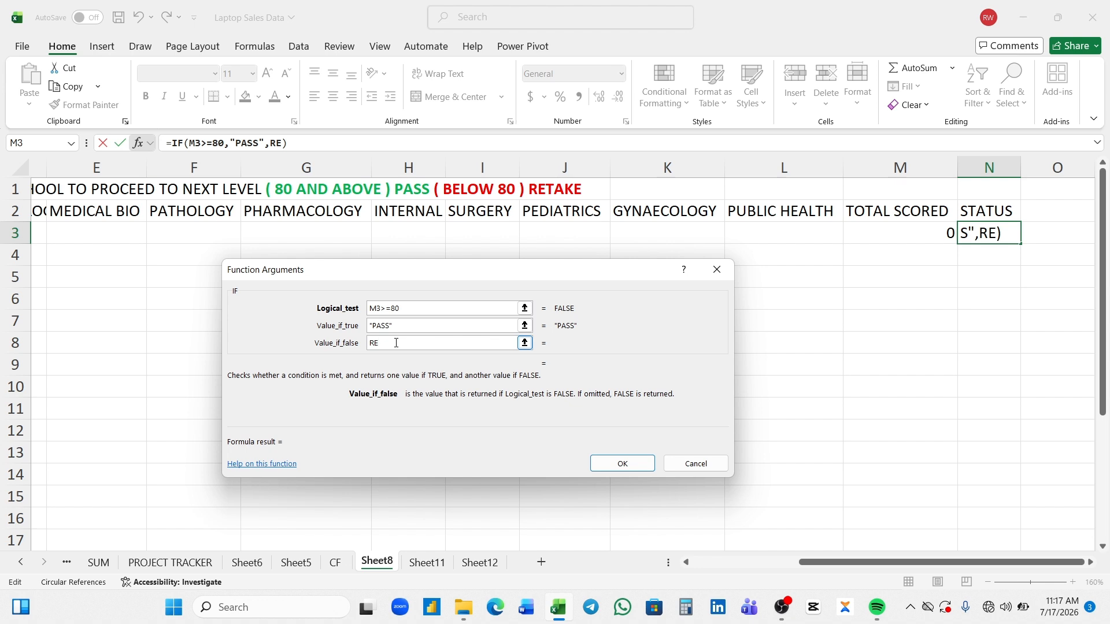
pyautogui.write('TAKE')
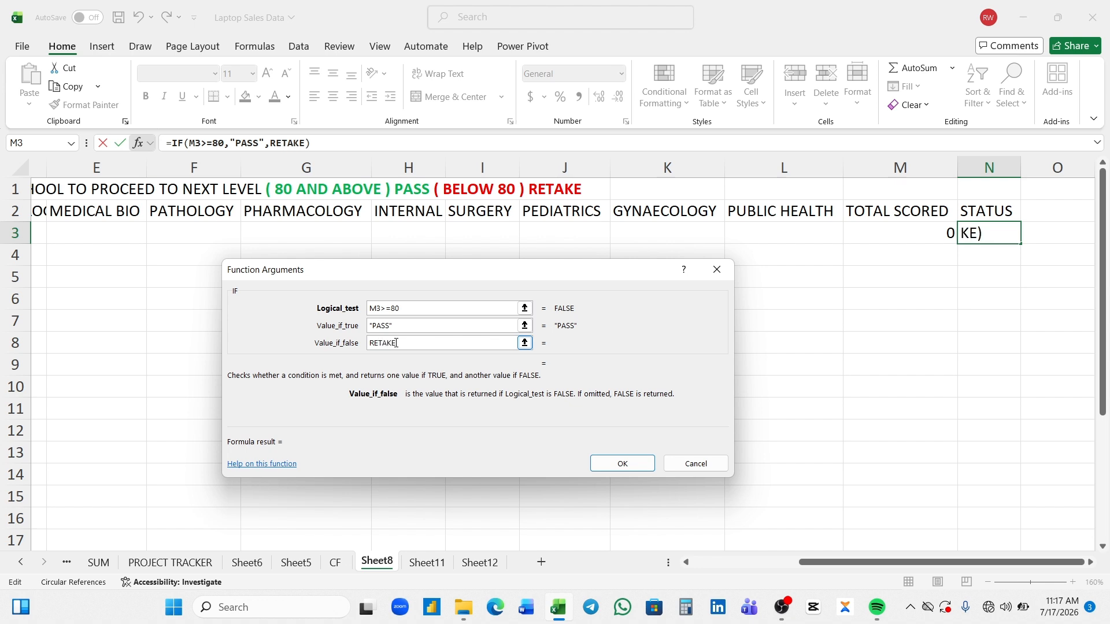
pyautogui.press('Return')
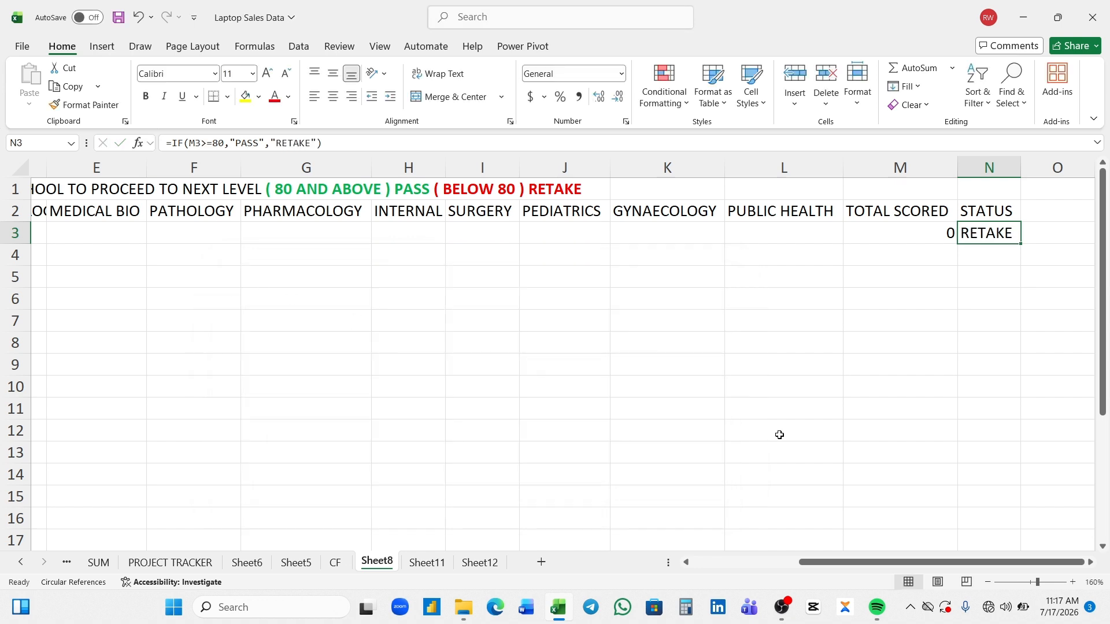
# - Enter a score of 10 for the first student in each subject from Antomy (C3) through Pediatrics (J3)
pyautogui.click(1030, 583)
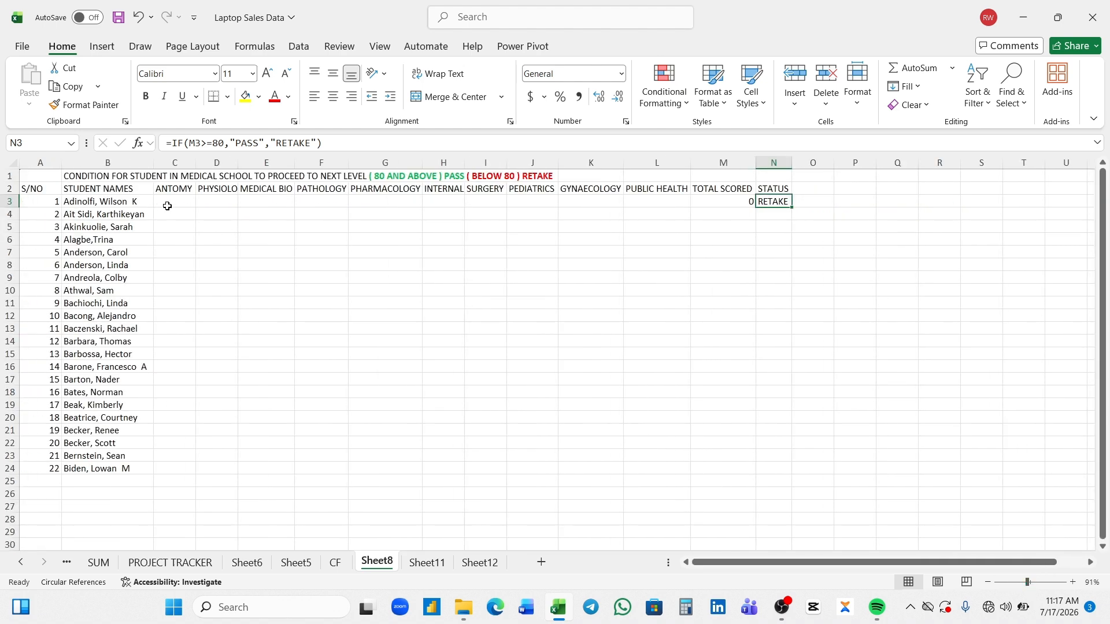
pyautogui.click(169, 202)
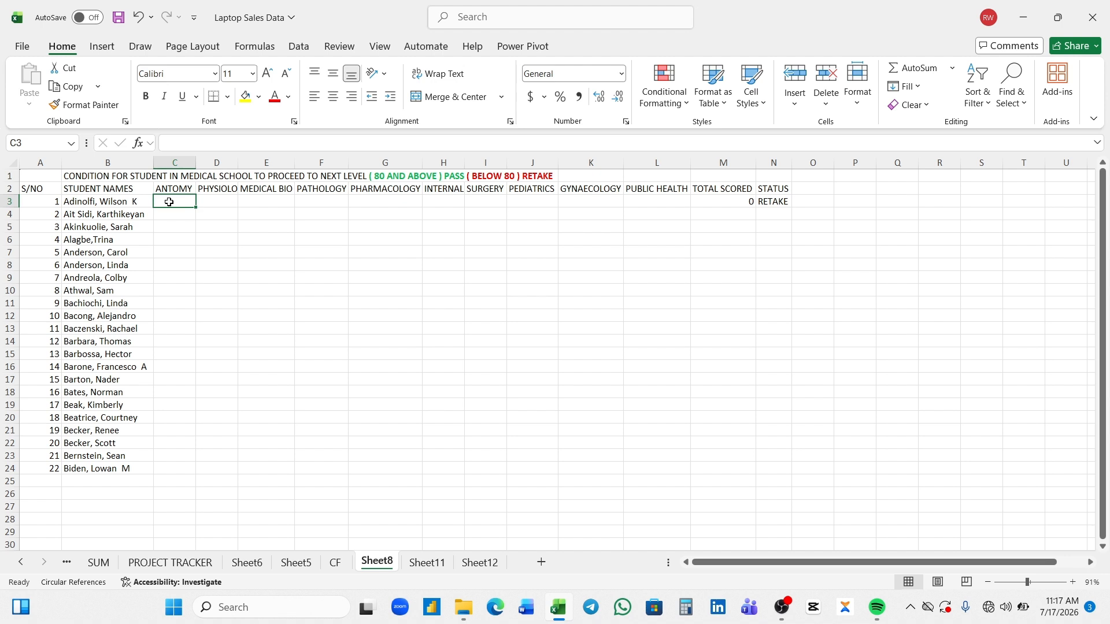
pyautogui.write('10')
pyautogui.press('Tab')
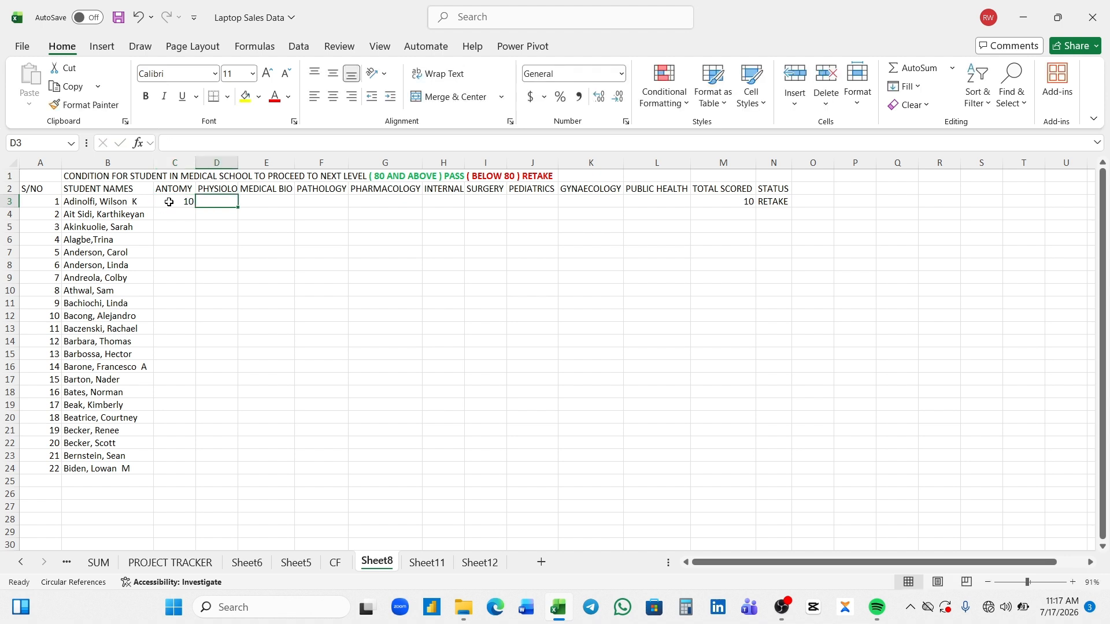
pyautogui.write('10')
pyautogui.press('Tab')
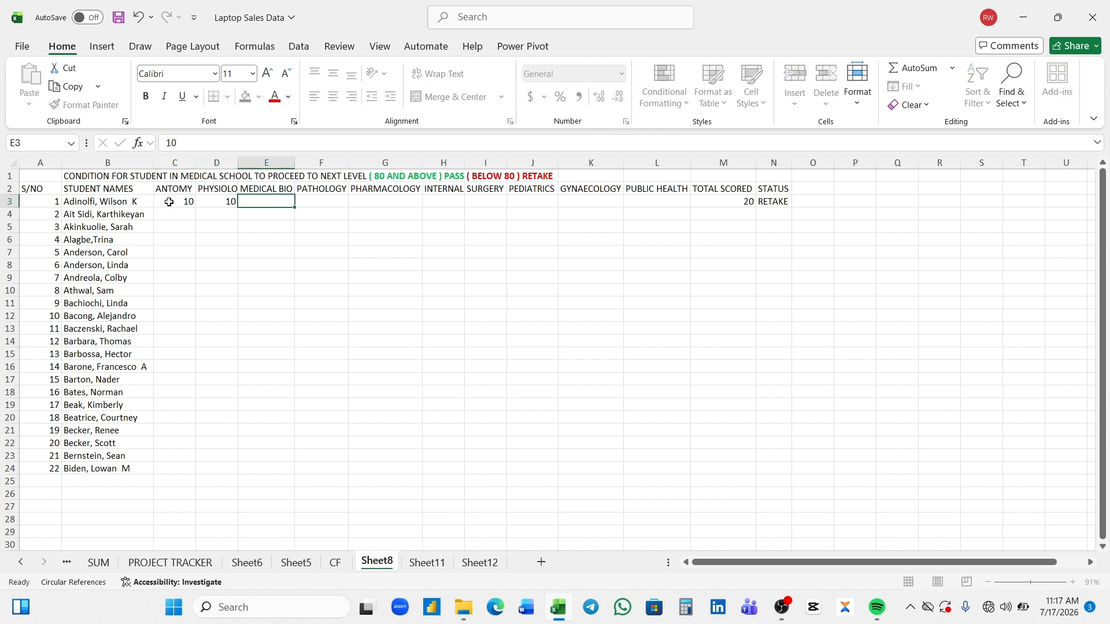
pyautogui.write('10')
pyautogui.press('Tab')
pyautogui.write('10')
pyautogui.press('Tab')
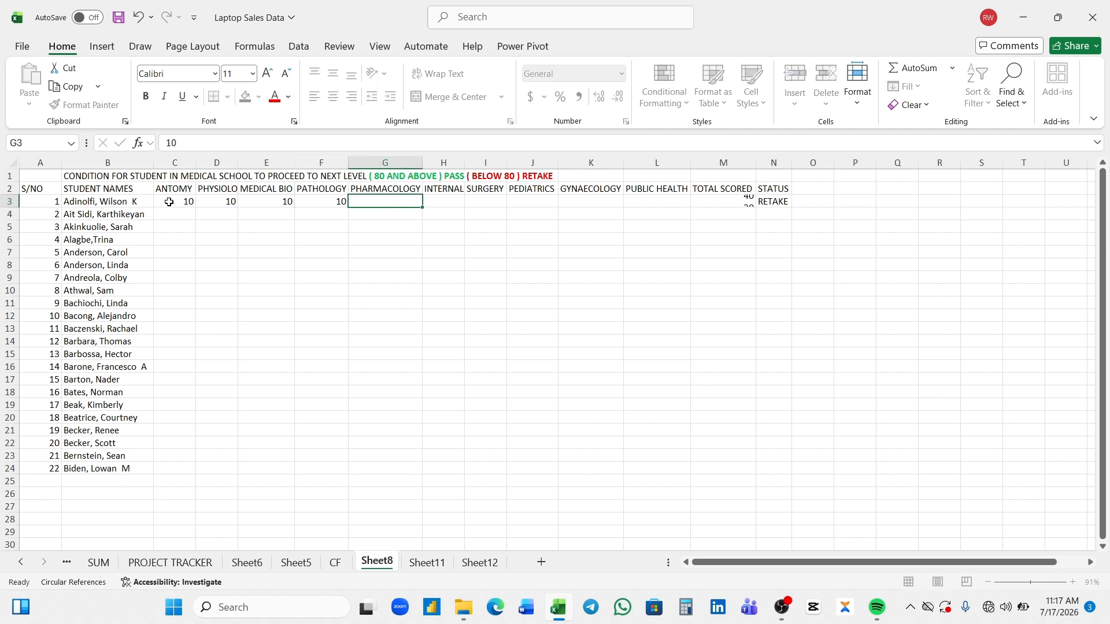
pyautogui.write('10')
pyautogui.press('Tab')
pyautogui.write('10')
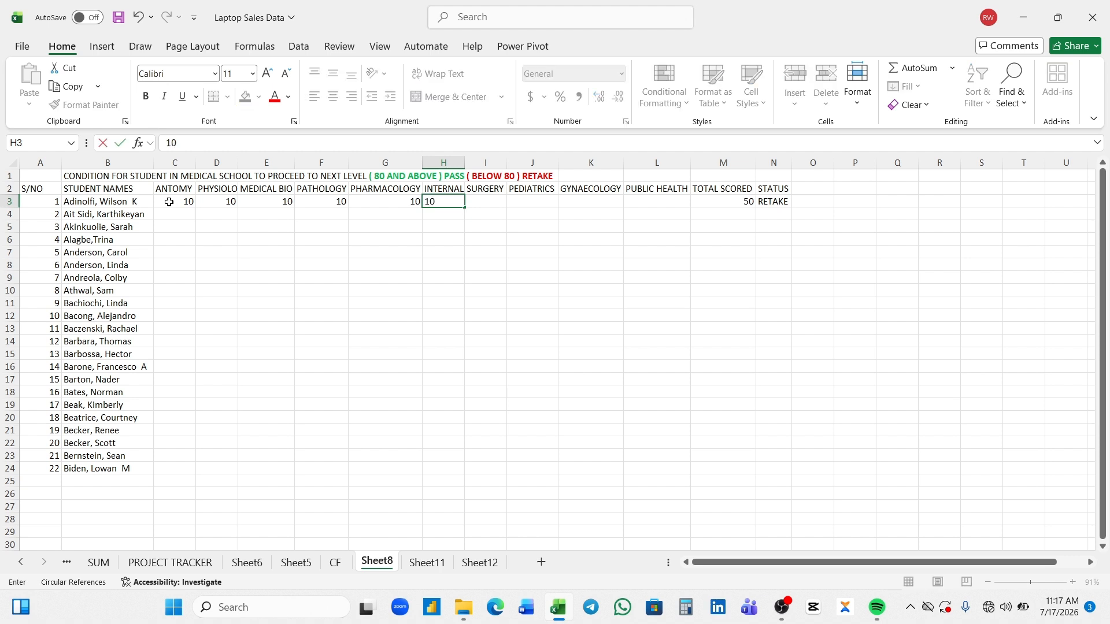
pyautogui.press('Tab')
pyautogui.write('10')
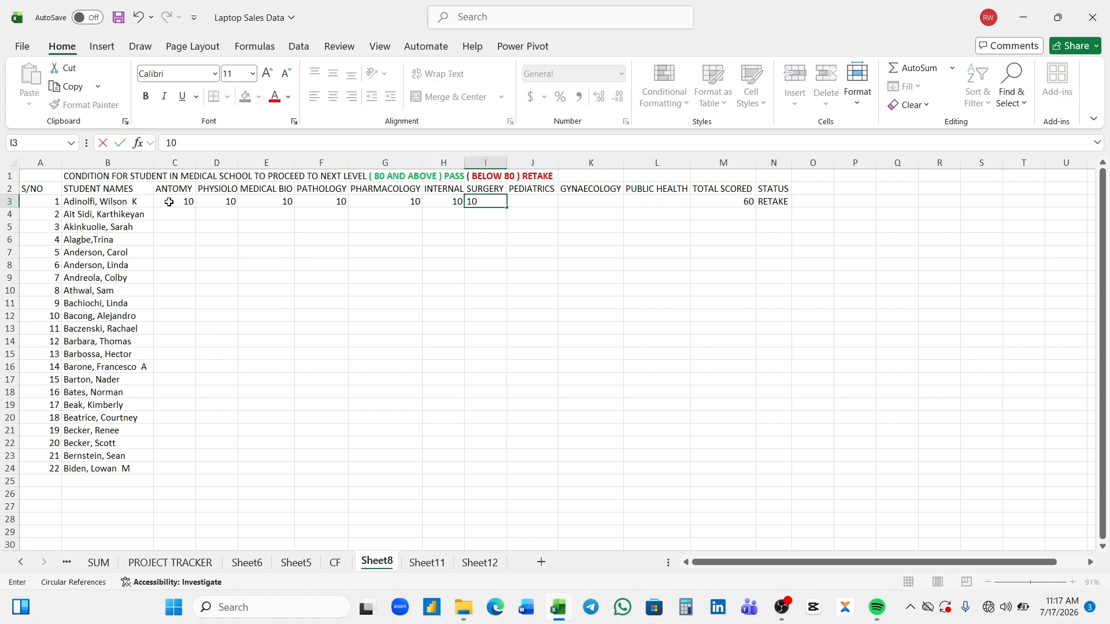
pyautogui.press('Tab')
pyautogui.write('10')
pyautogui.press('Tab')
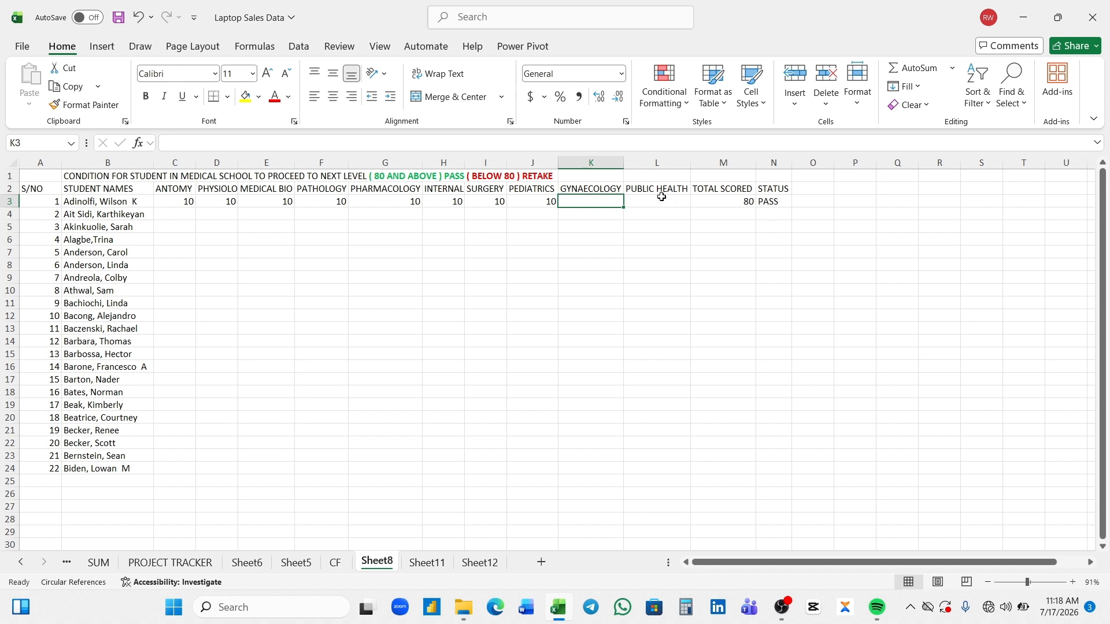
# - Fill the Status formula from N3 down to N25 and the Total Scored formula from M3 down to M25
pyautogui.click(782, 204)
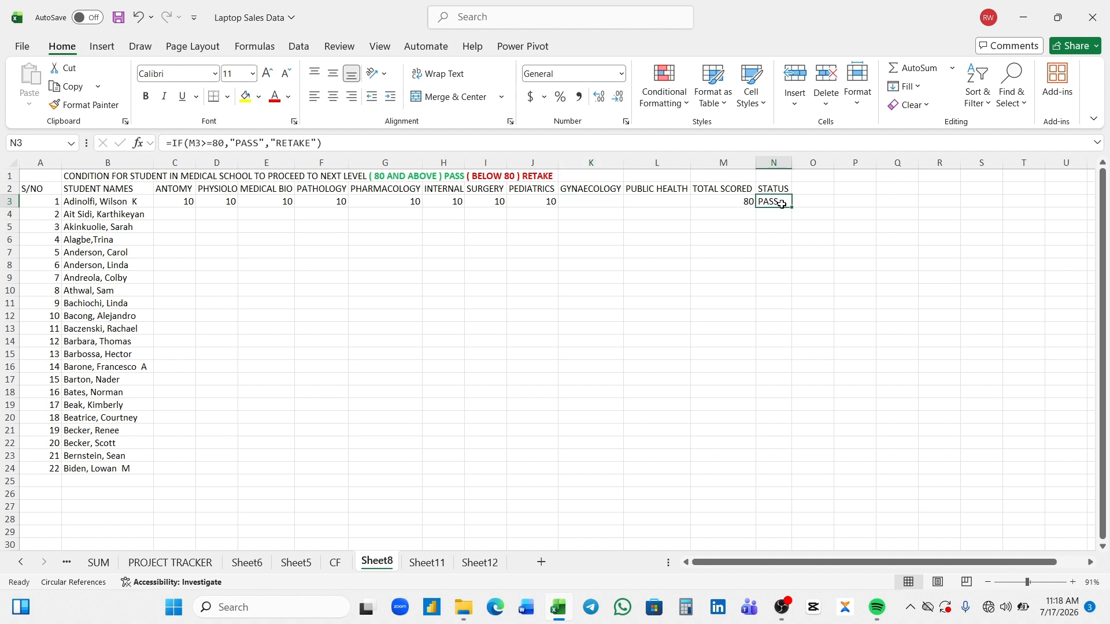
pyautogui.moveTo(791, 209); pyautogui.dragTo(787, 483)
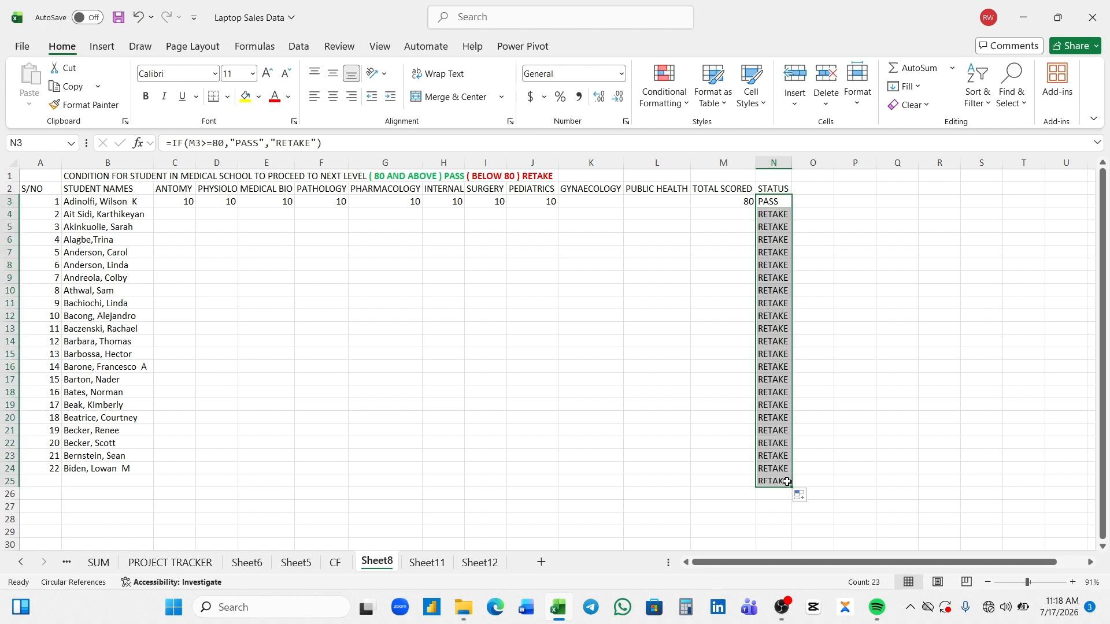
pyautogui.click(721, 204)
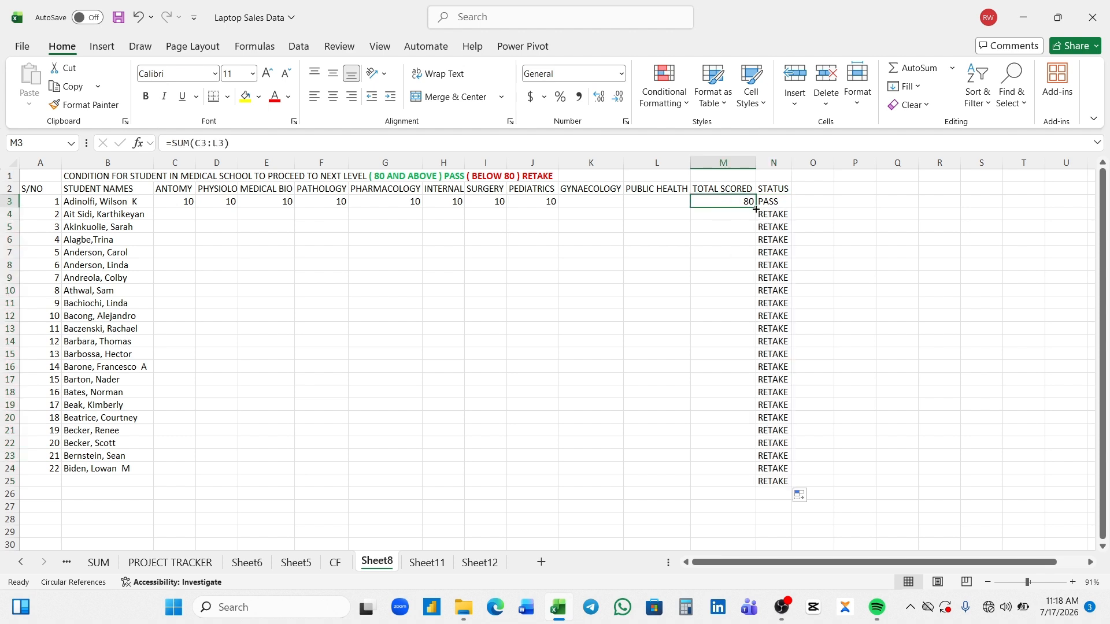
pyautogui.moveTo(754, 206); pyautogui.dragTo(760, 481)
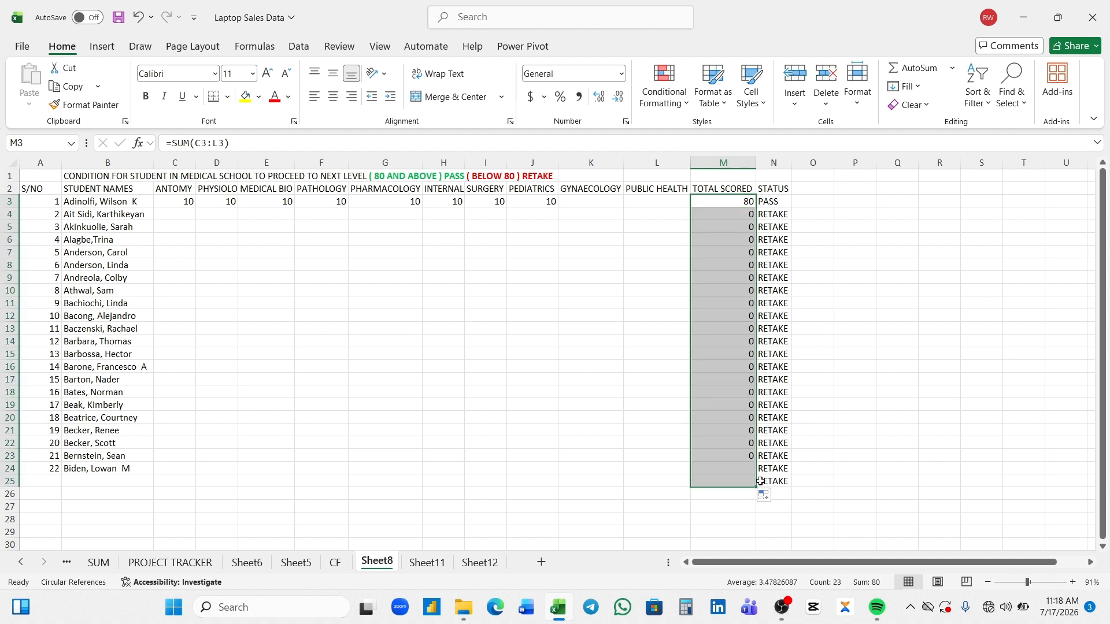
pyautogui.click(671, 521)
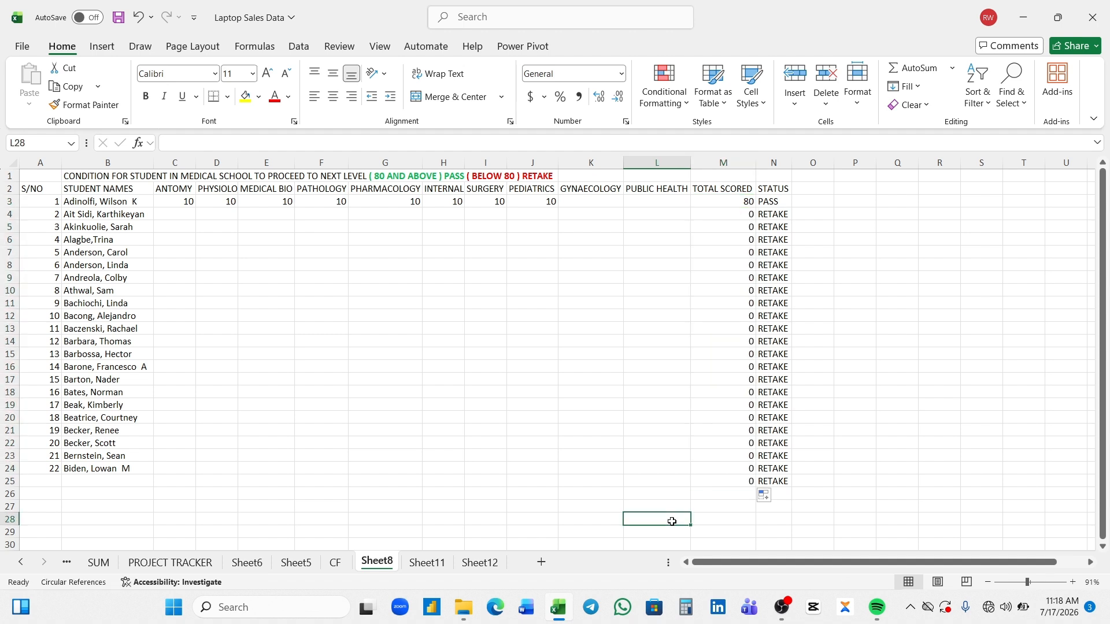
pyautogui.click(335, 563)
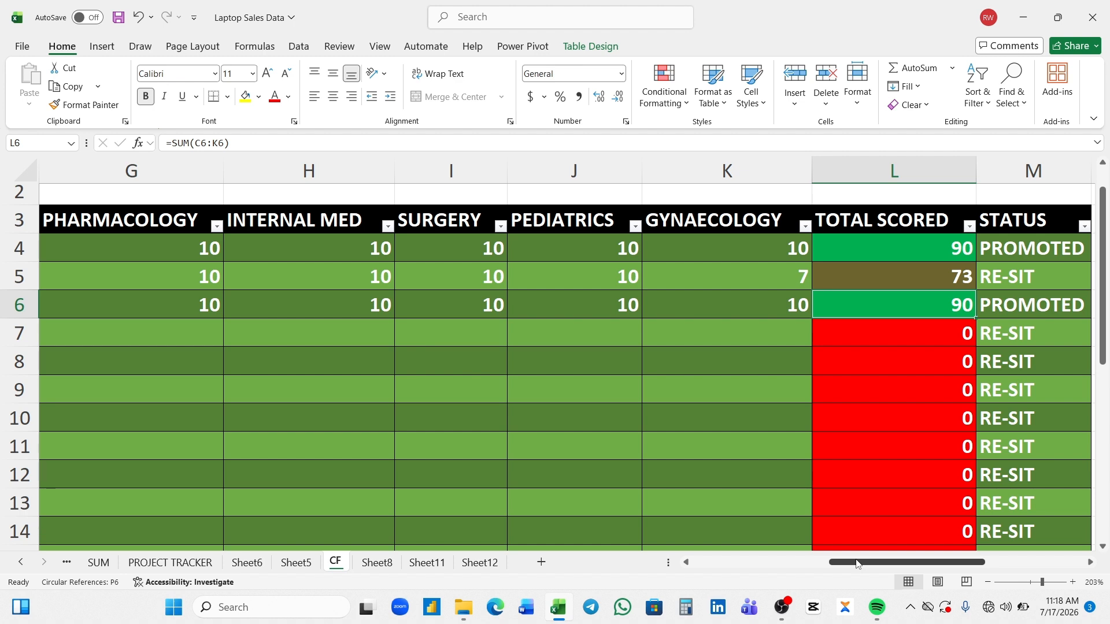
pyautogui.click(377, 564)
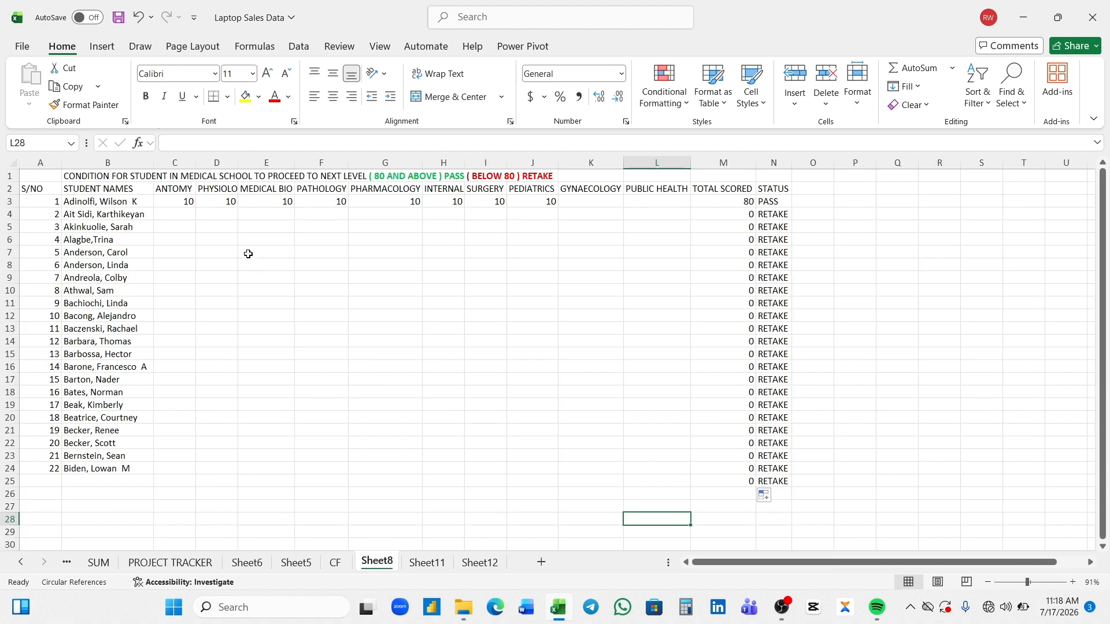
pyautogui.click(179, 215)
pyautogui.hotkey('ctrl', 't')
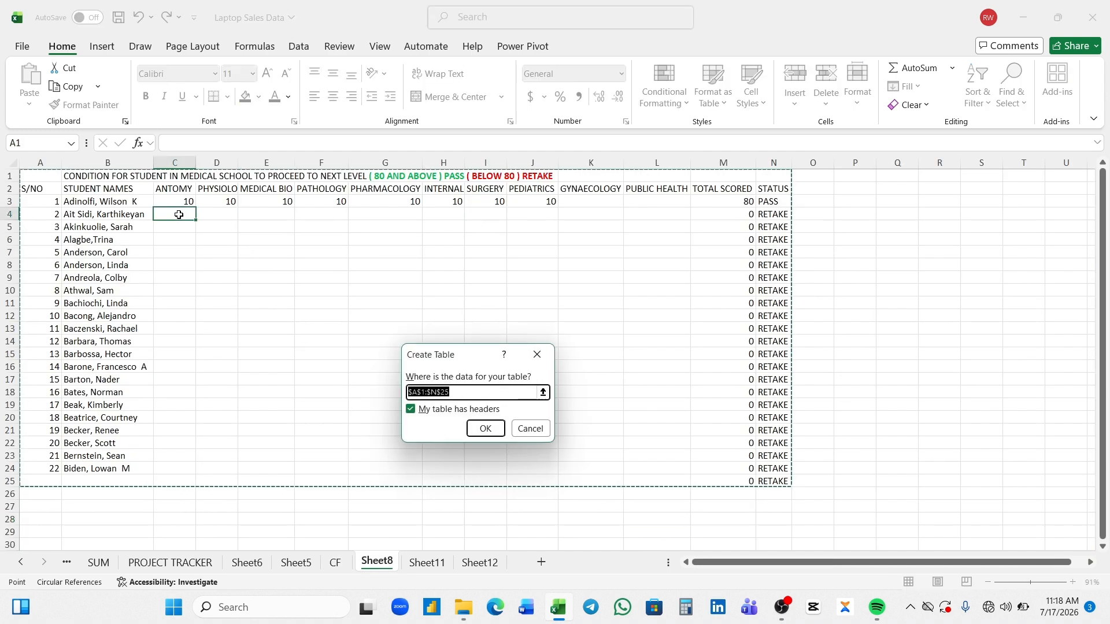
pyautogui.click(486, 429)
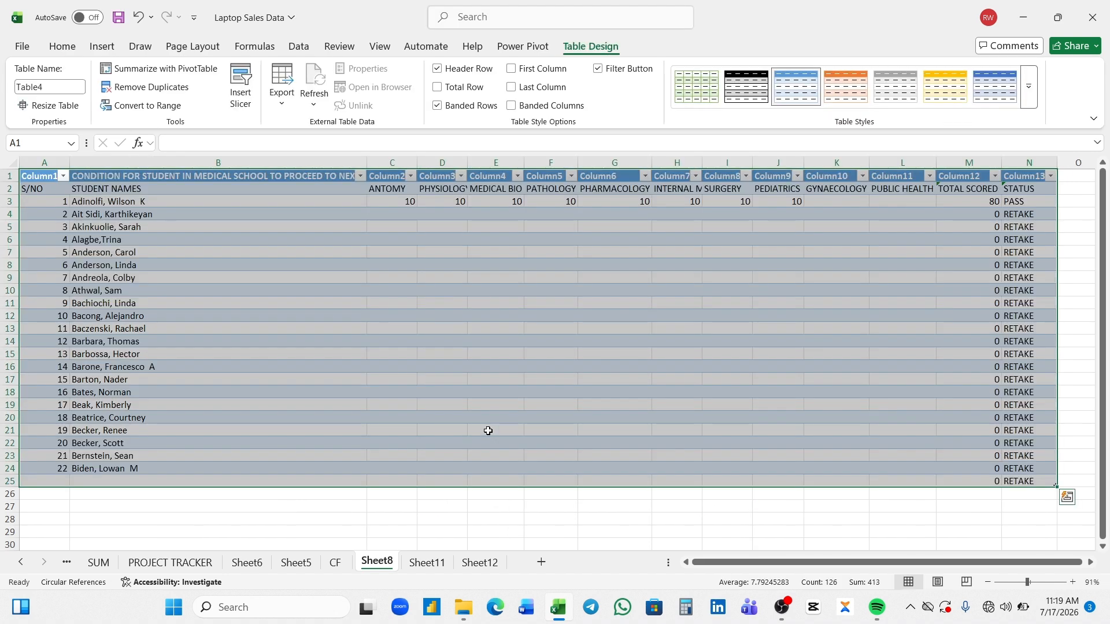
pyautogui.hotkey('ctrl', 'z')
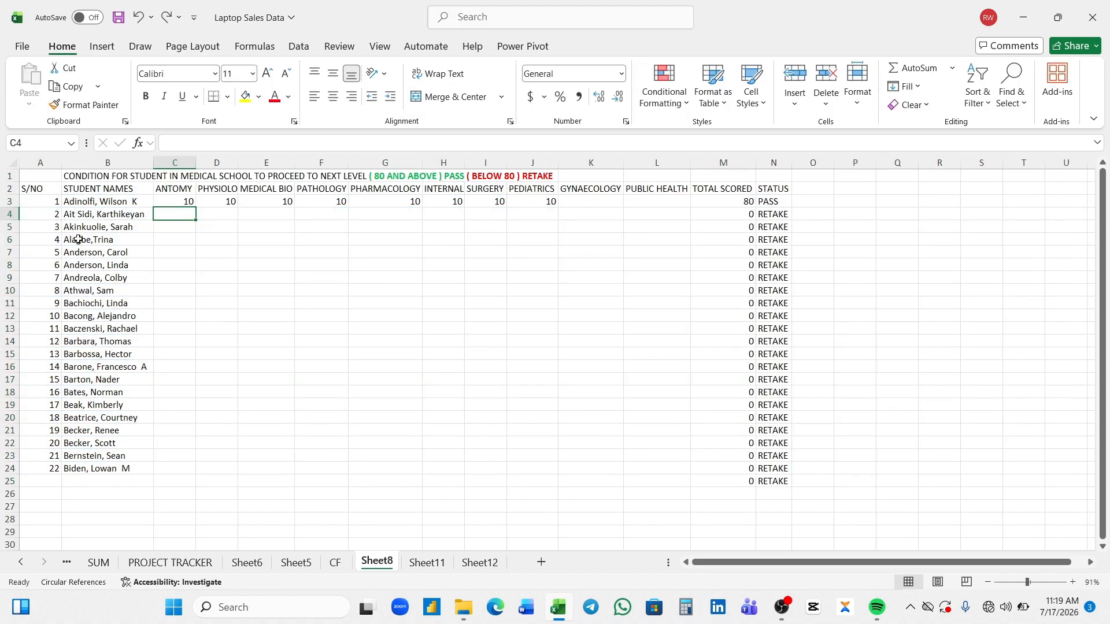
# - Insert a blank row above the header row and convert the range A3:N26 into a table with headers
pyautogui.rightClick(8, 189)
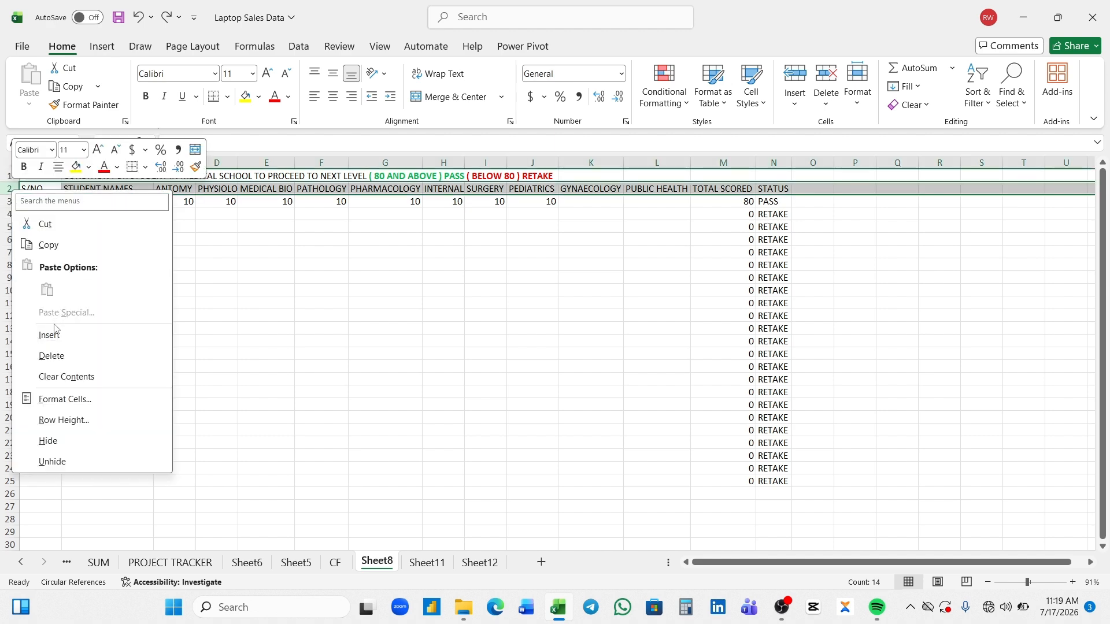
pyautogui.click(49, 336)
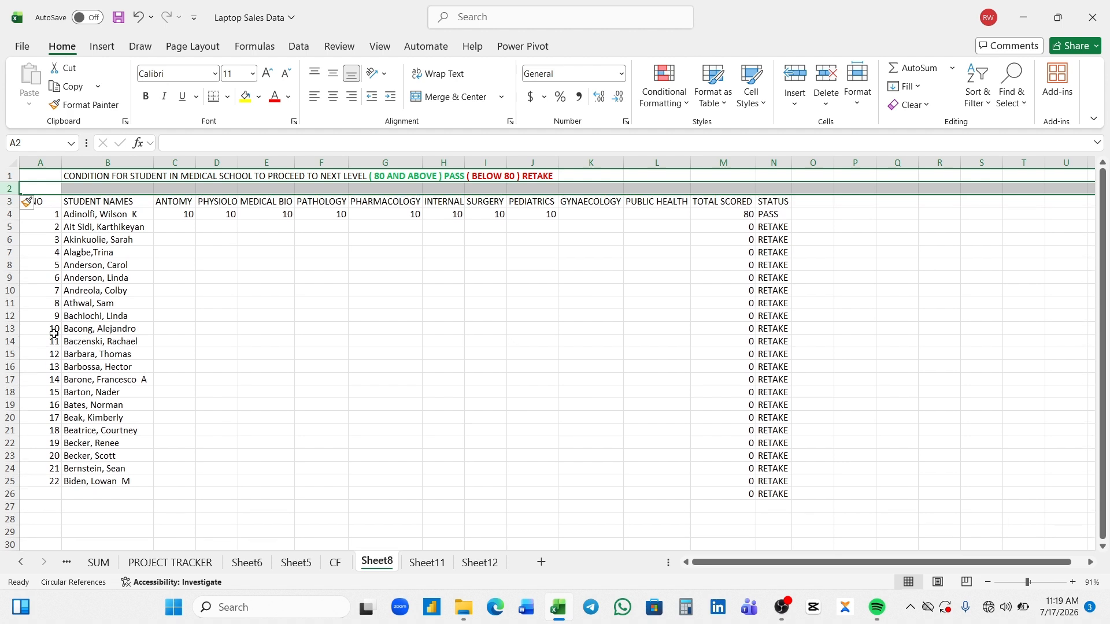
pyautogui.click(182, 228)
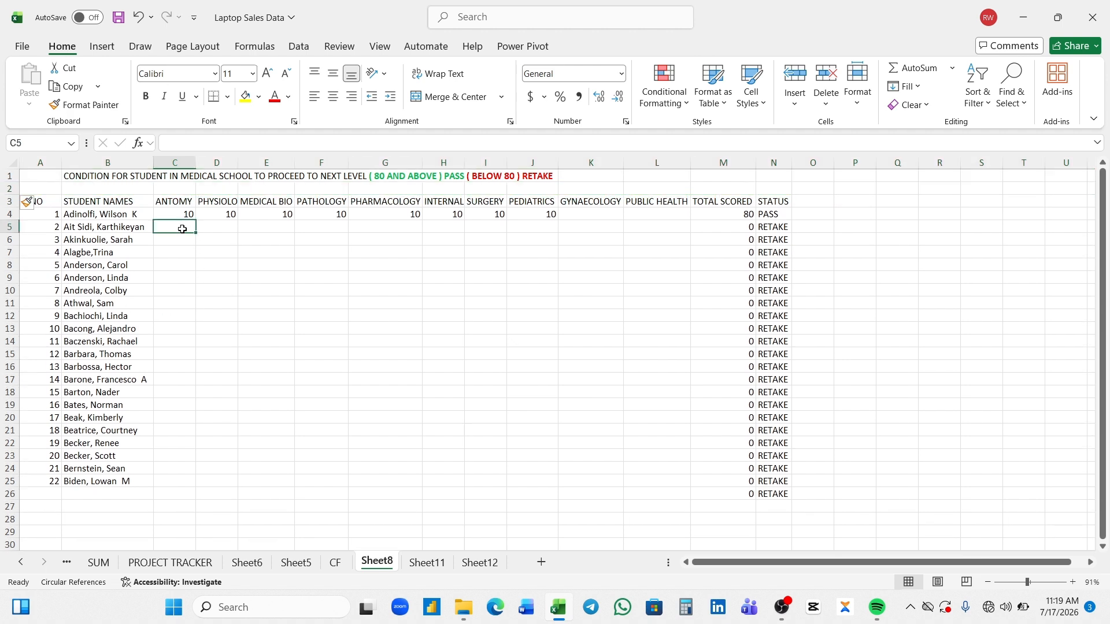
pyautogui.hotkey('ctrl', 't')
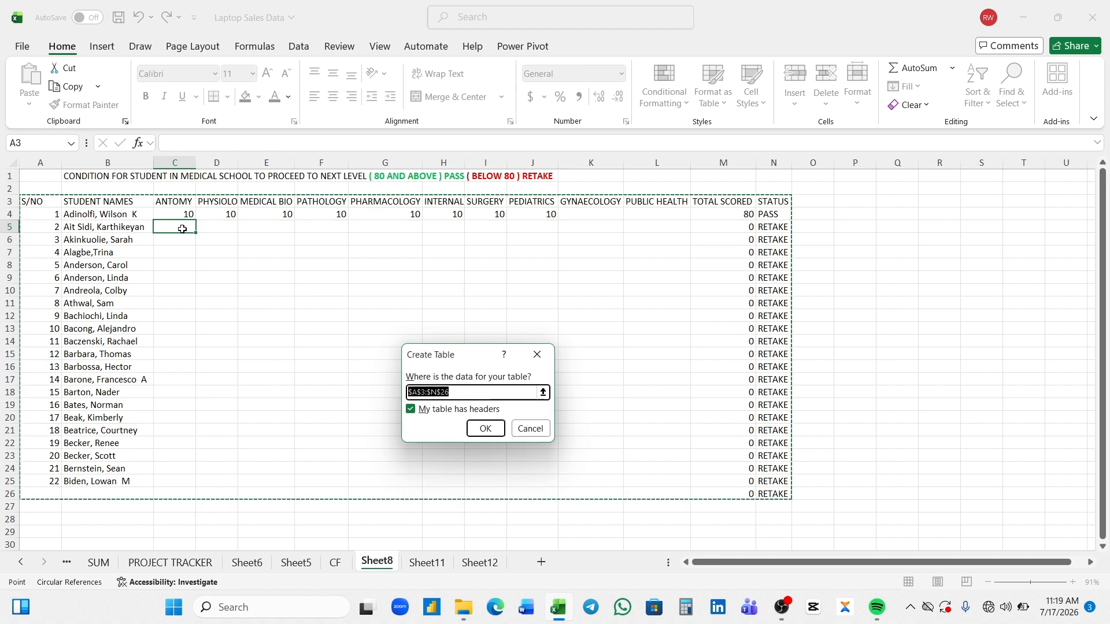
pyautogui.click(476, 428)
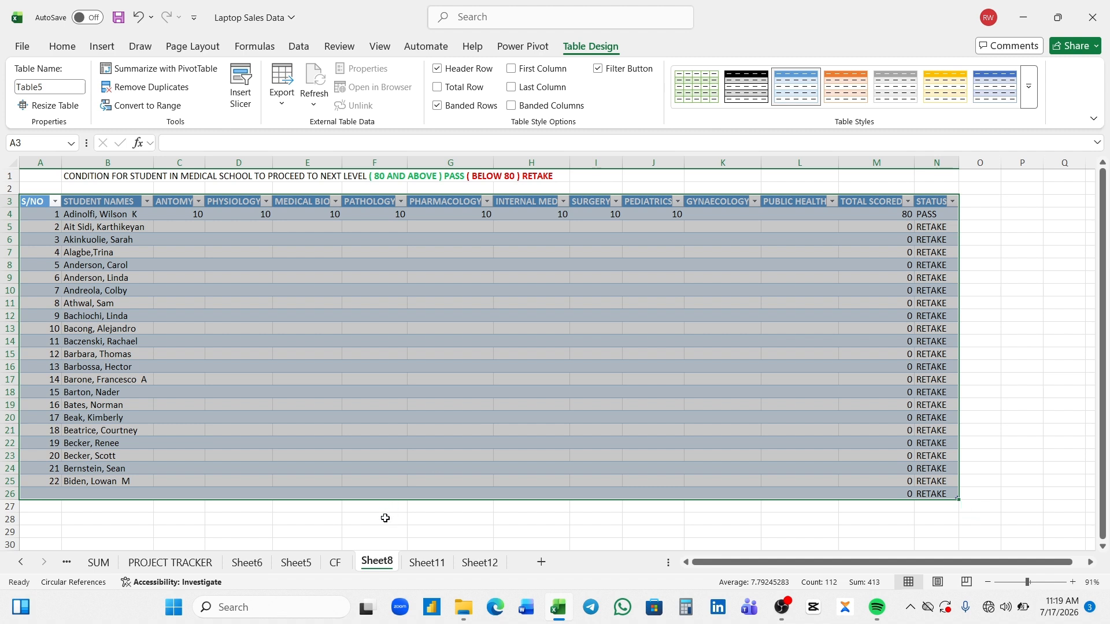
# - Apply the Light Green, Table Style Medium 28 design to the student results table on Sheet8
pyautogui.click(331, 564)
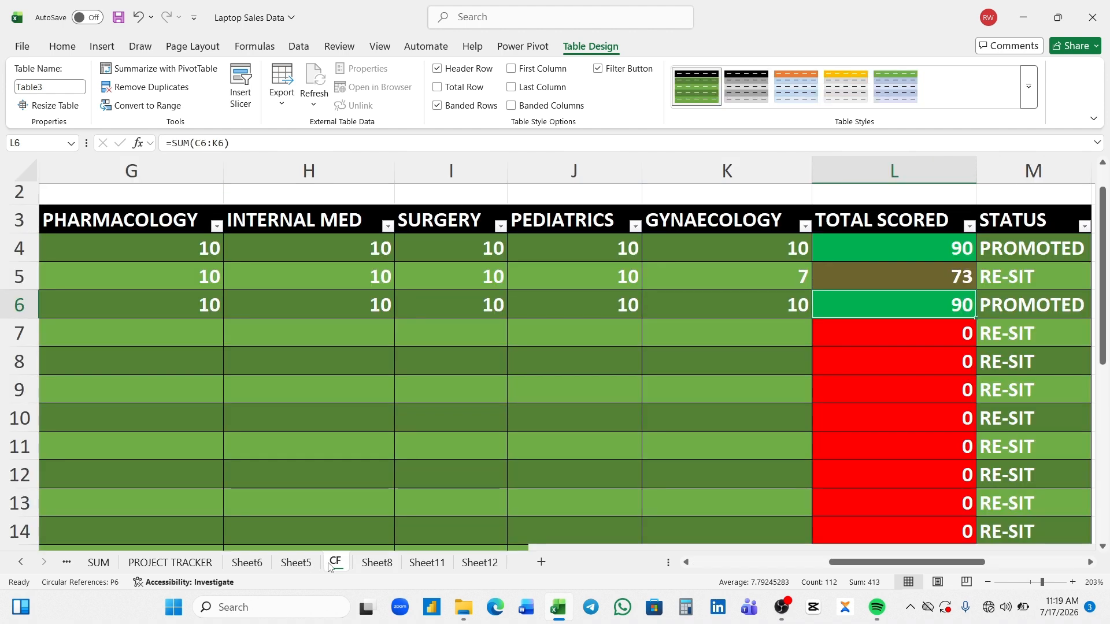
pyautogui.click(368, 565)
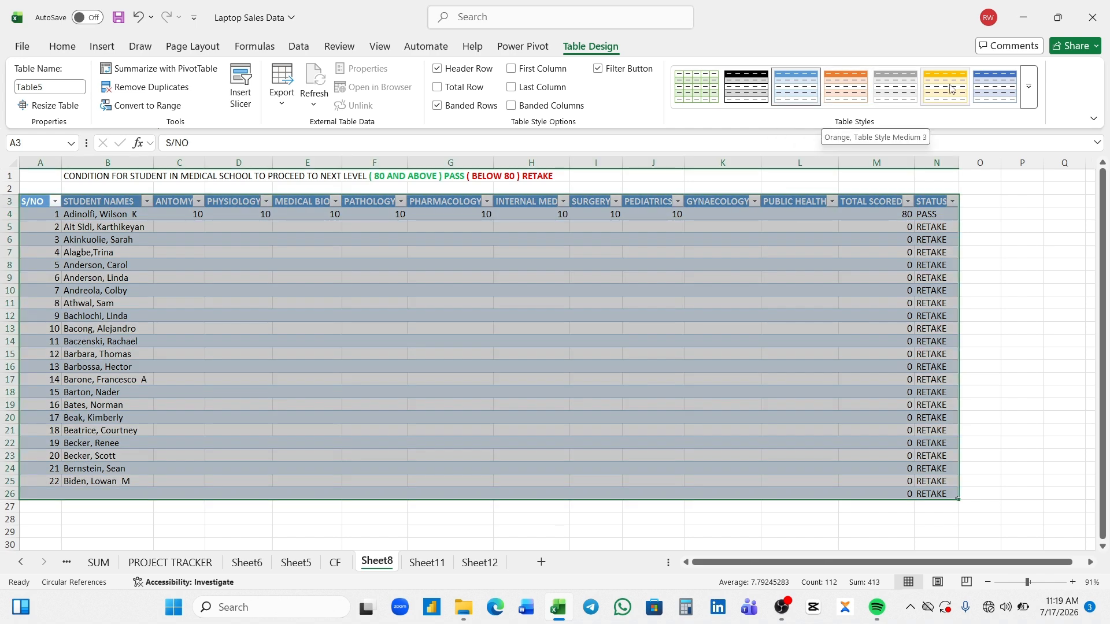
pyautogui.click(1028, 86)
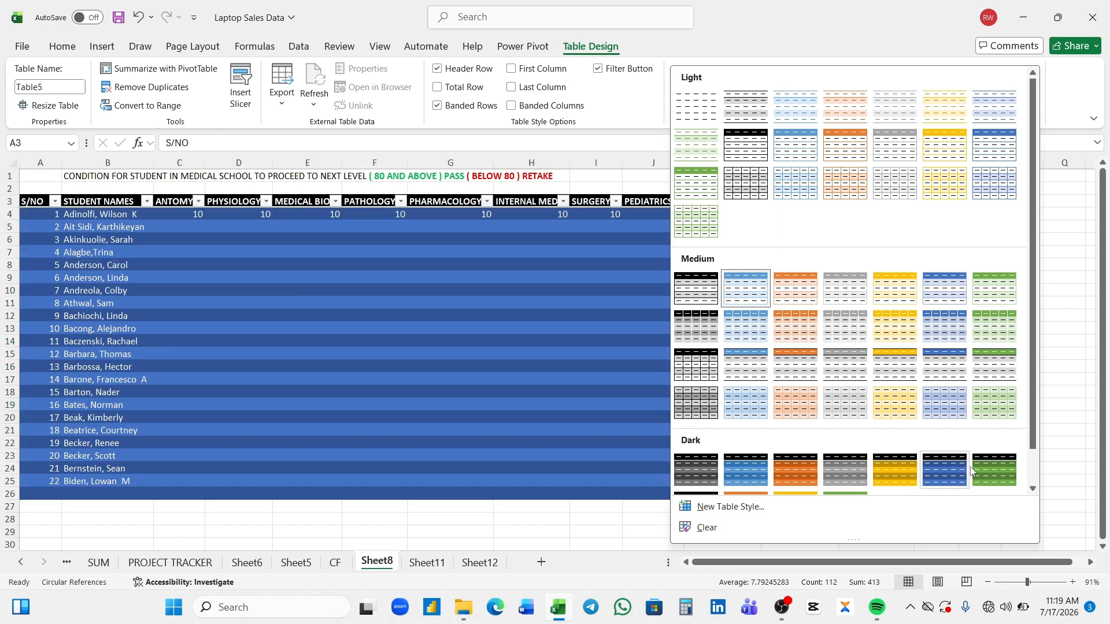
pyautogui.click(978, 395)
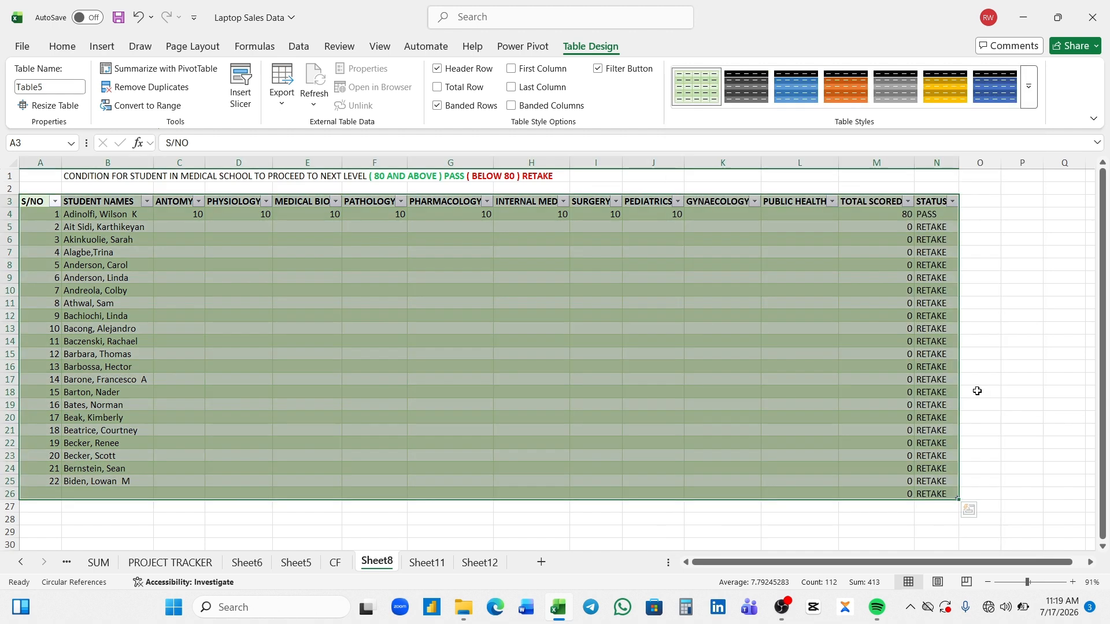
pyautogui.click(814, 236)
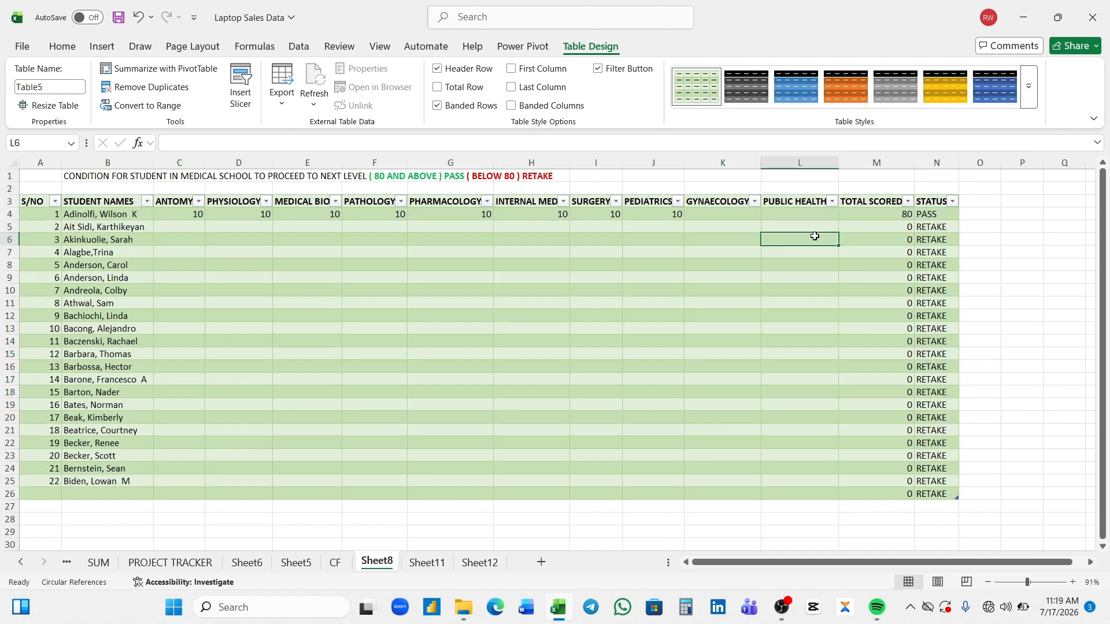
# - Start a new 2-Color Scale formatting rule for the total scores M4:M26, with the minimum as Number 70 in red
pyautogui.click(886, 212)
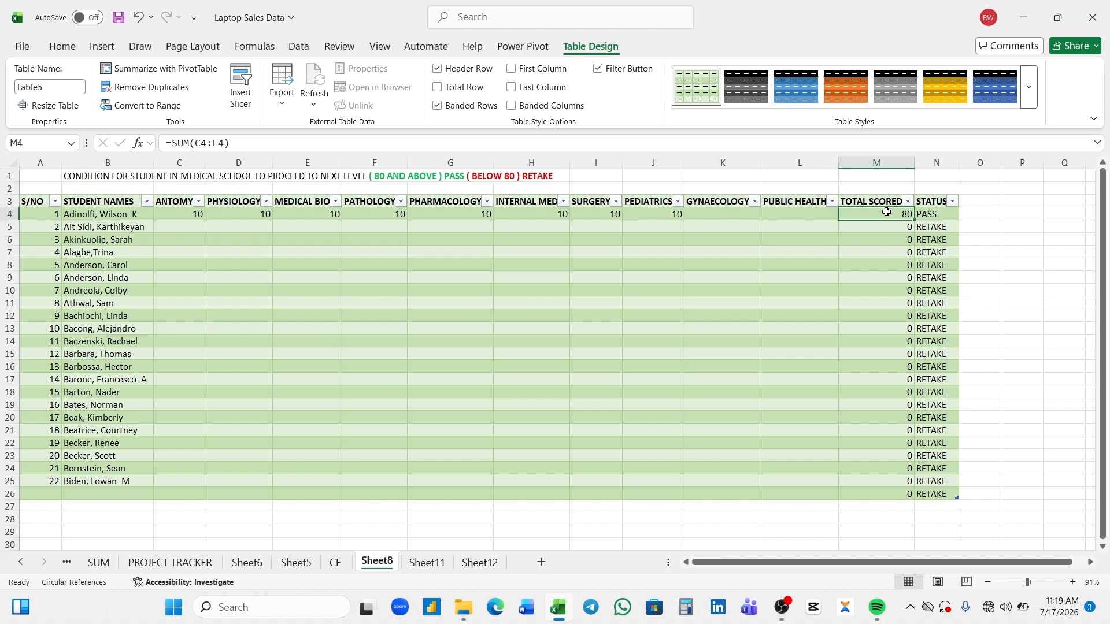
pyautogui.moveTo(886, 212); pyautogui.dragTo(872, 489)
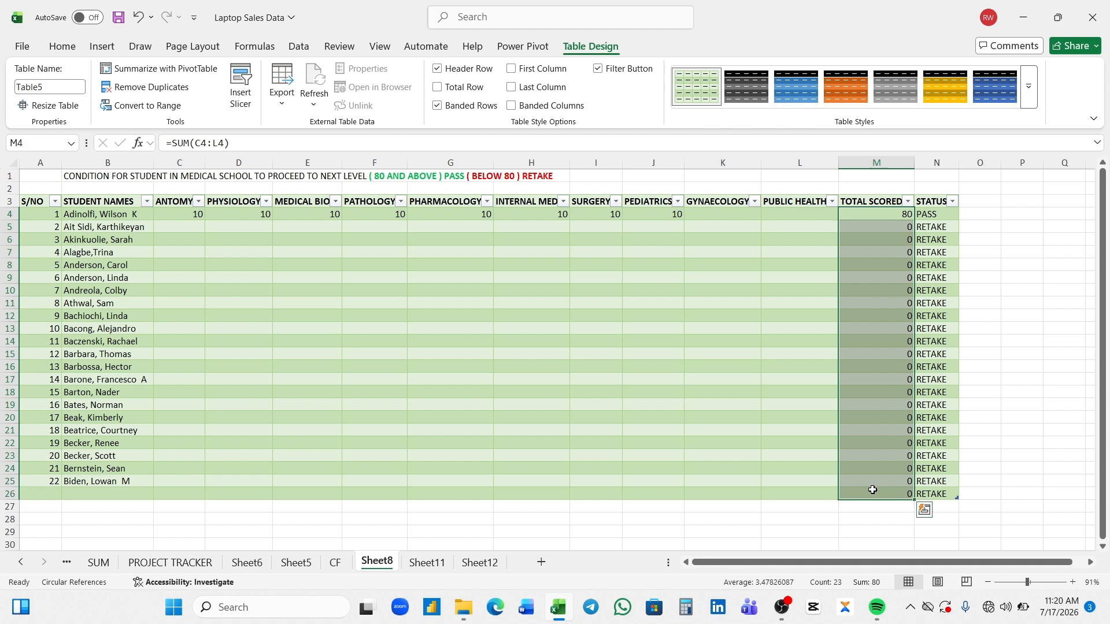
pyautogui.click(62, 47)
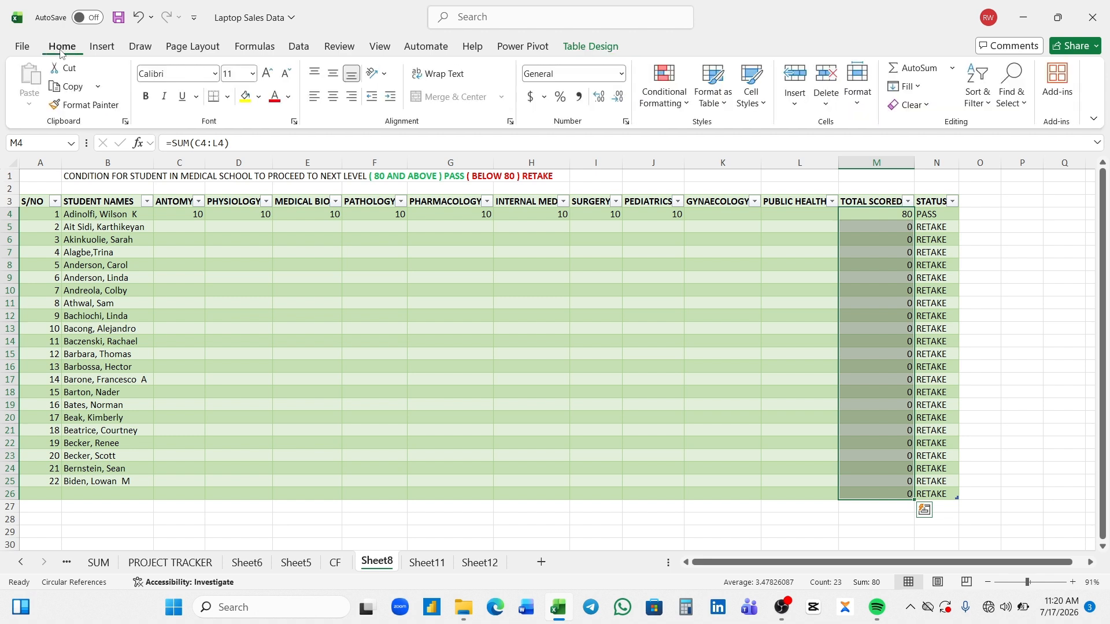
pyautogui.click(686, 105)
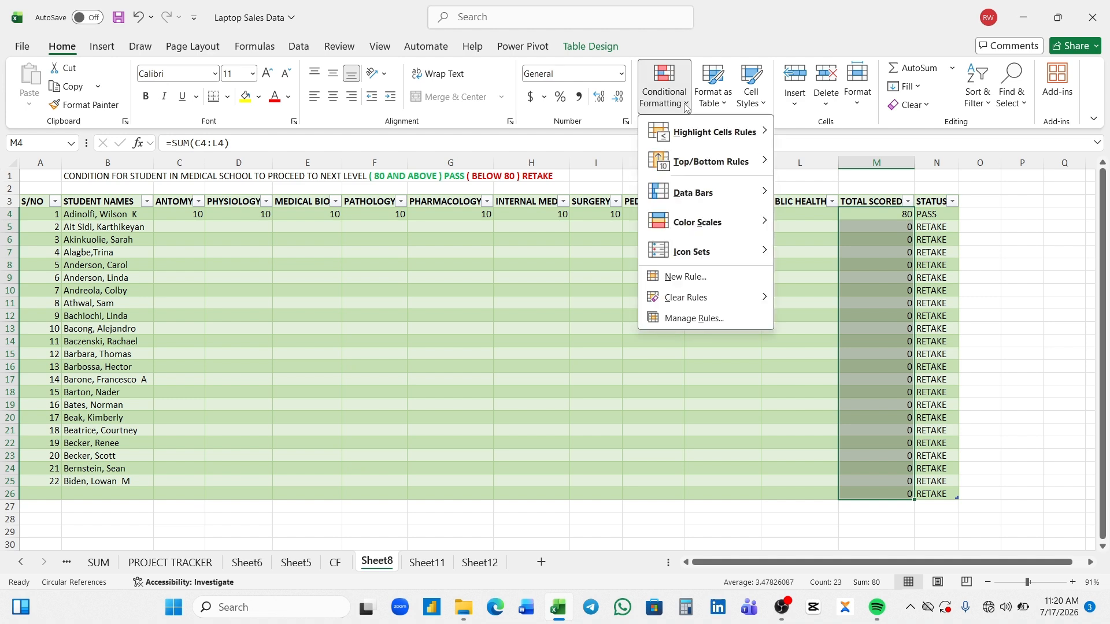
pyautogui.click(691, 277)
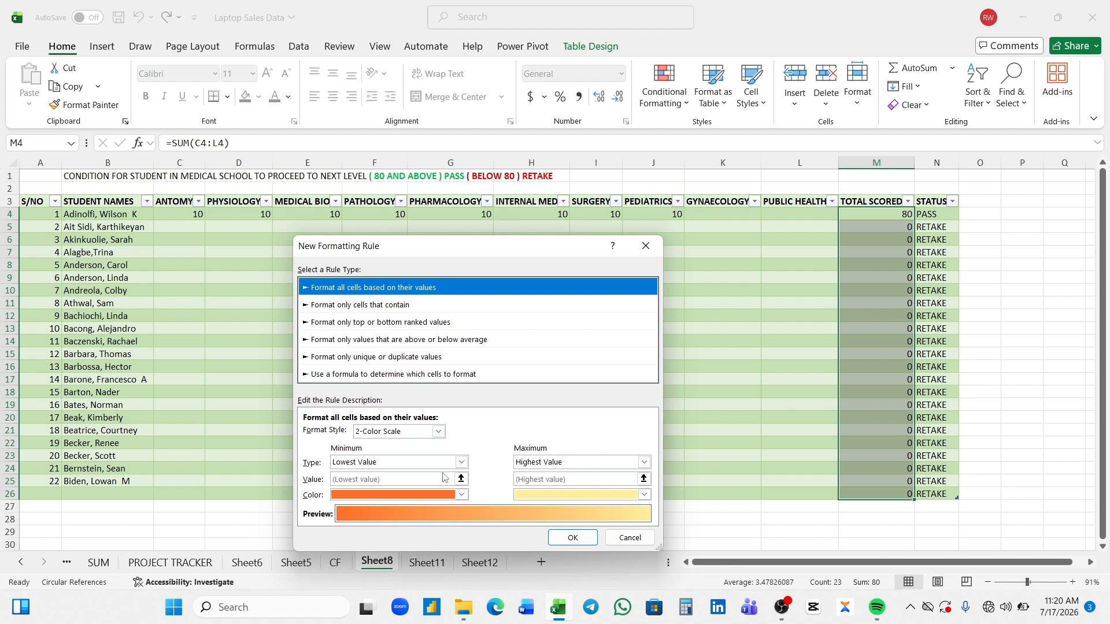
pyautogui.click(461, 463)
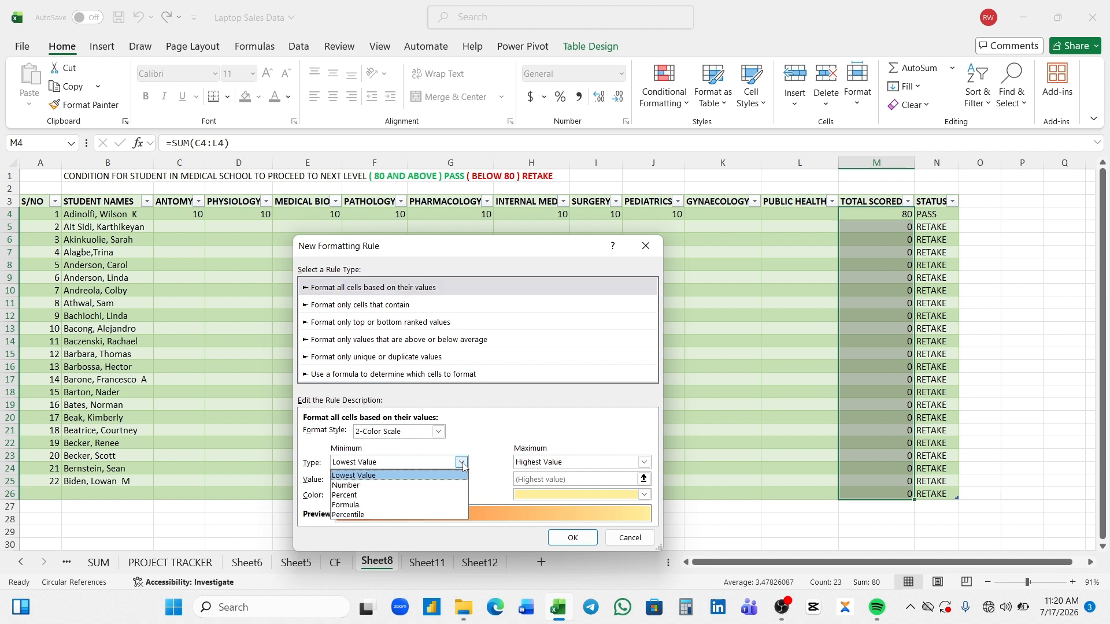
pyautogui.click(403, 487)
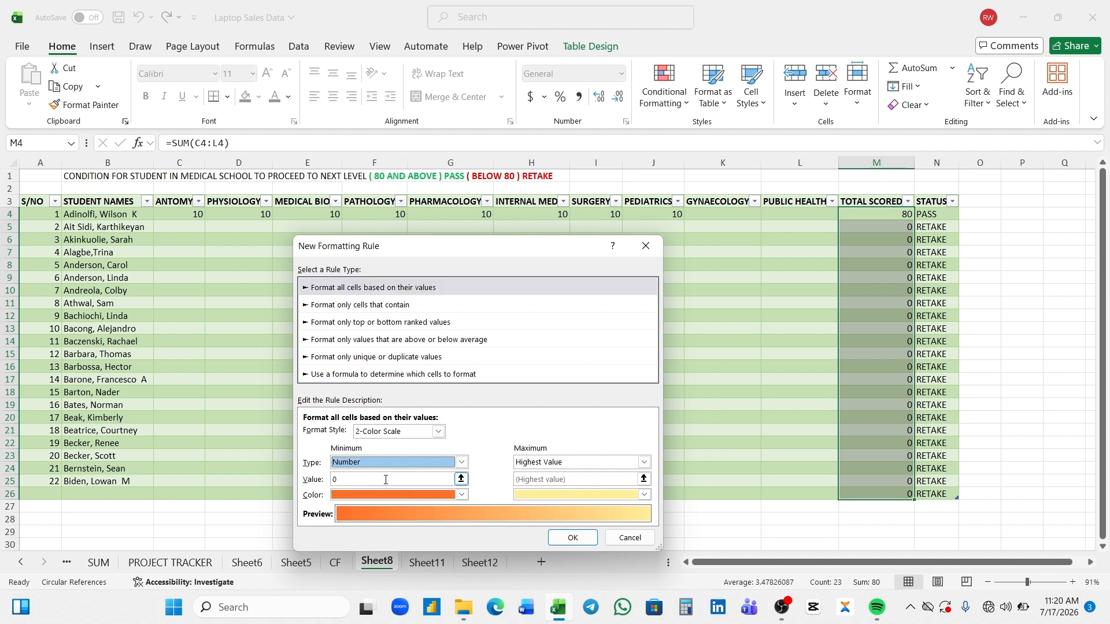
pyautogui.click(386, 479)
pyautogui.press('BackSpace')
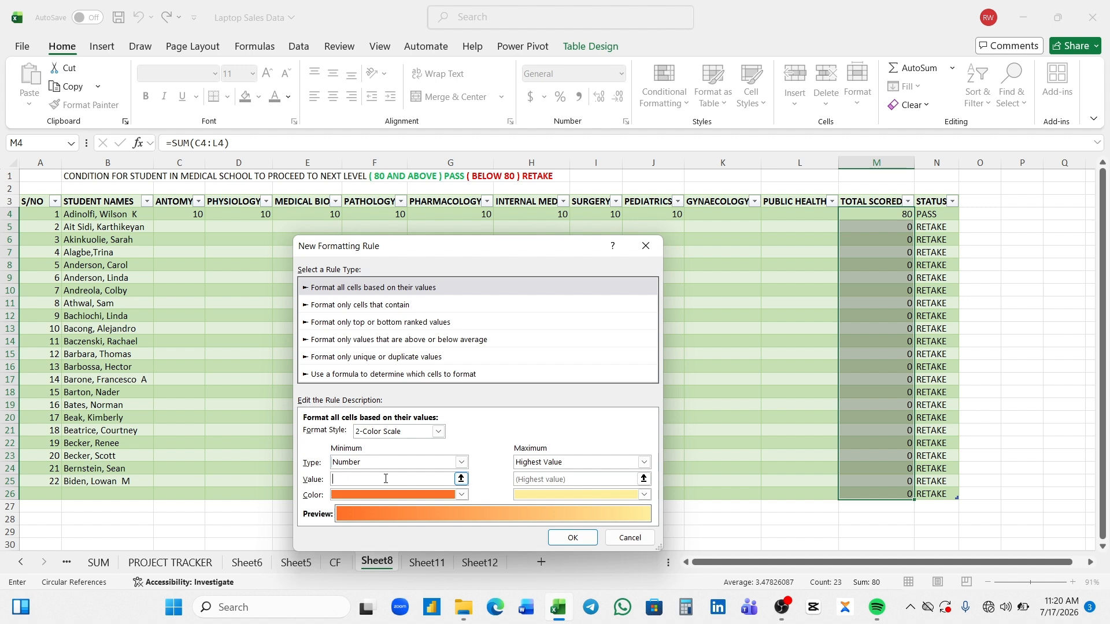
pyautogui.write('70')
pyautogui.click(461, 495)
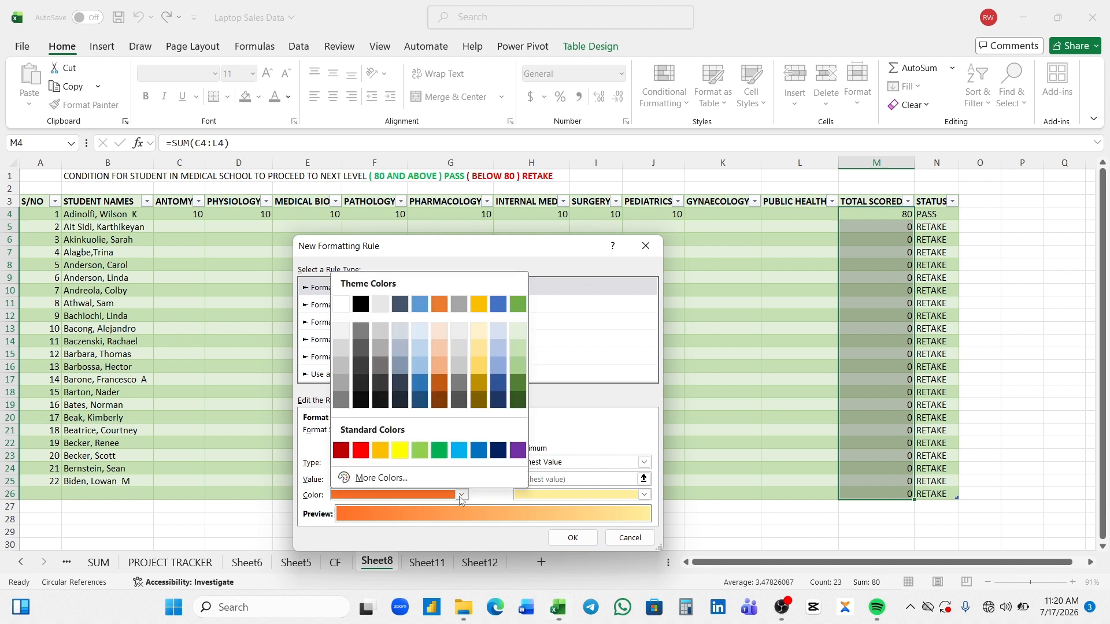
pyautogui.click(360, 451)
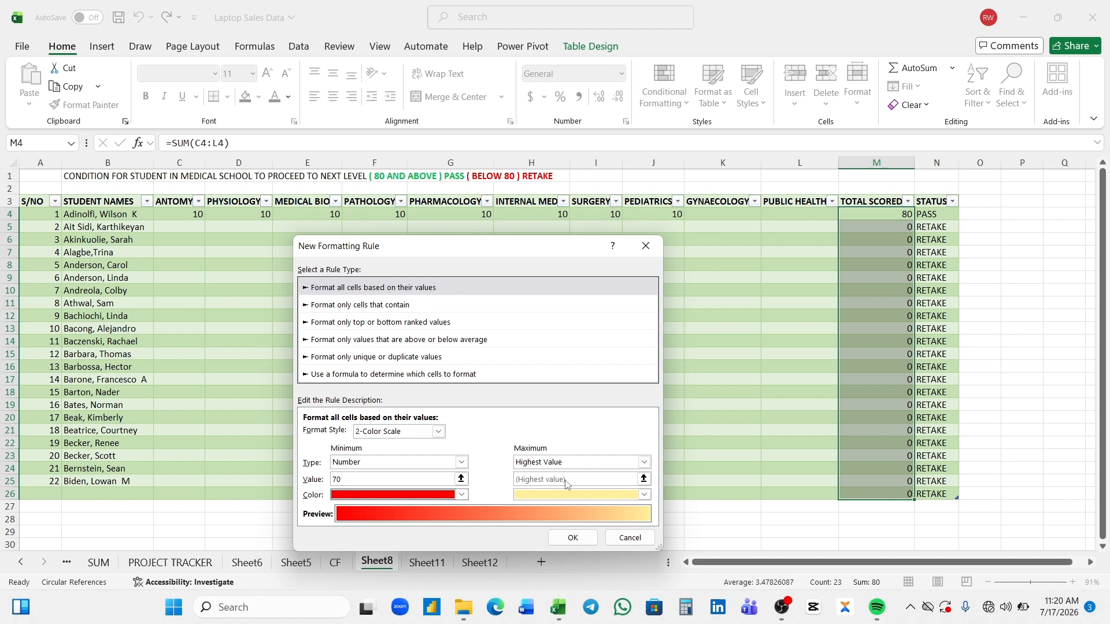
# - Set the color scale's maximum to Number 80 in green and apply the rule to the total scores
pyautogui.click(644, 463)
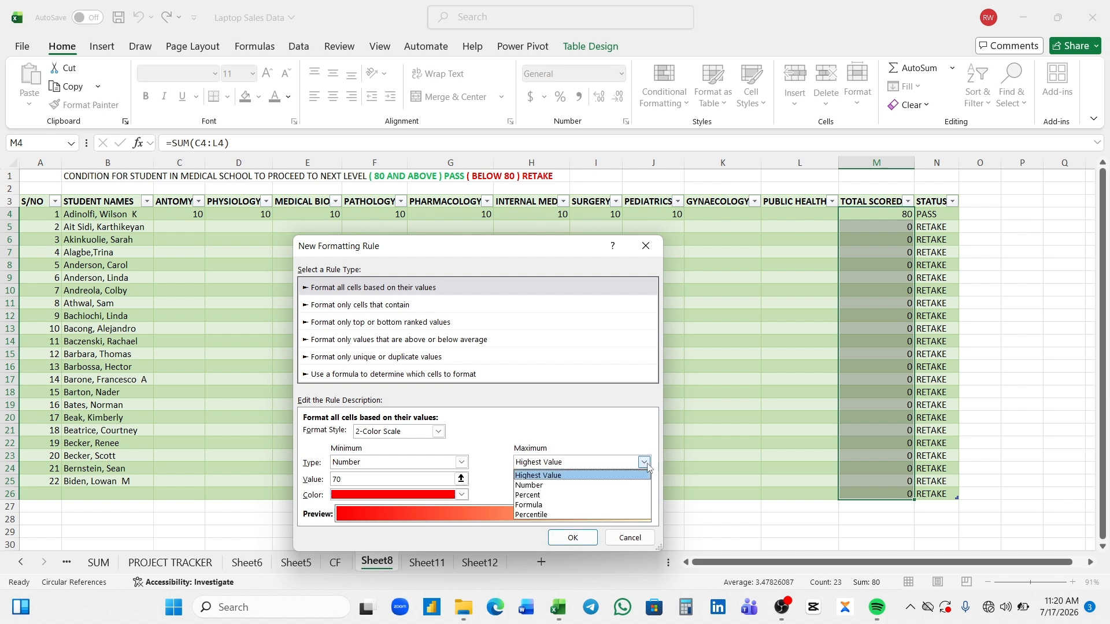
pyautogui.click(584, 486)
pyautogui.click(577, 482)
pyautogui.press('BackSpace')
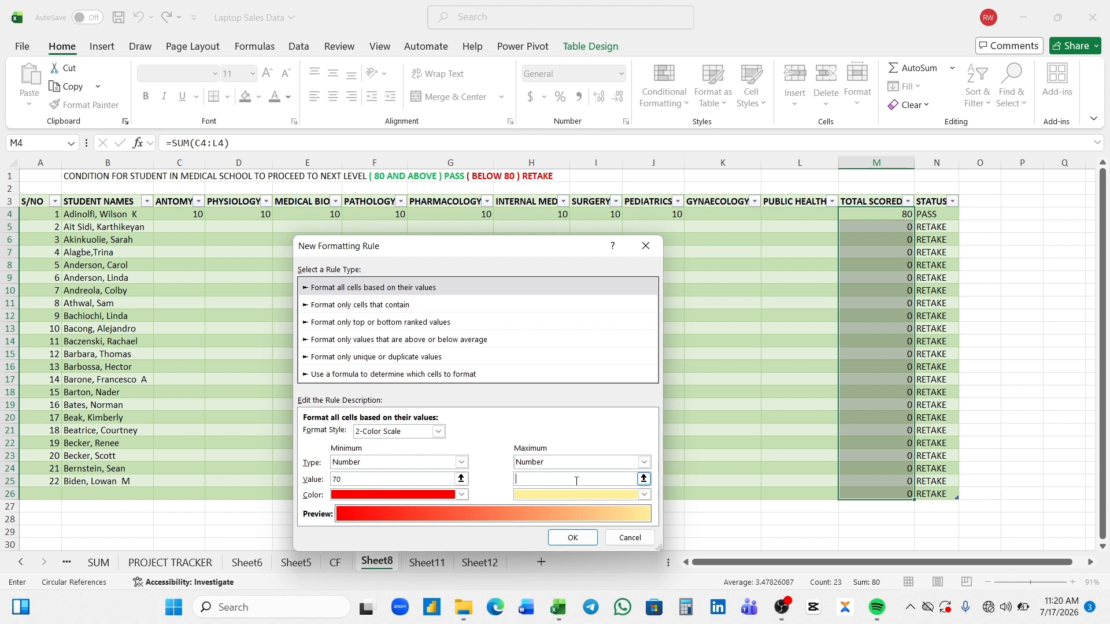
pyautogui.write('80')
pyautogui.click(645, 494)
pyautogui.click(627, 461)
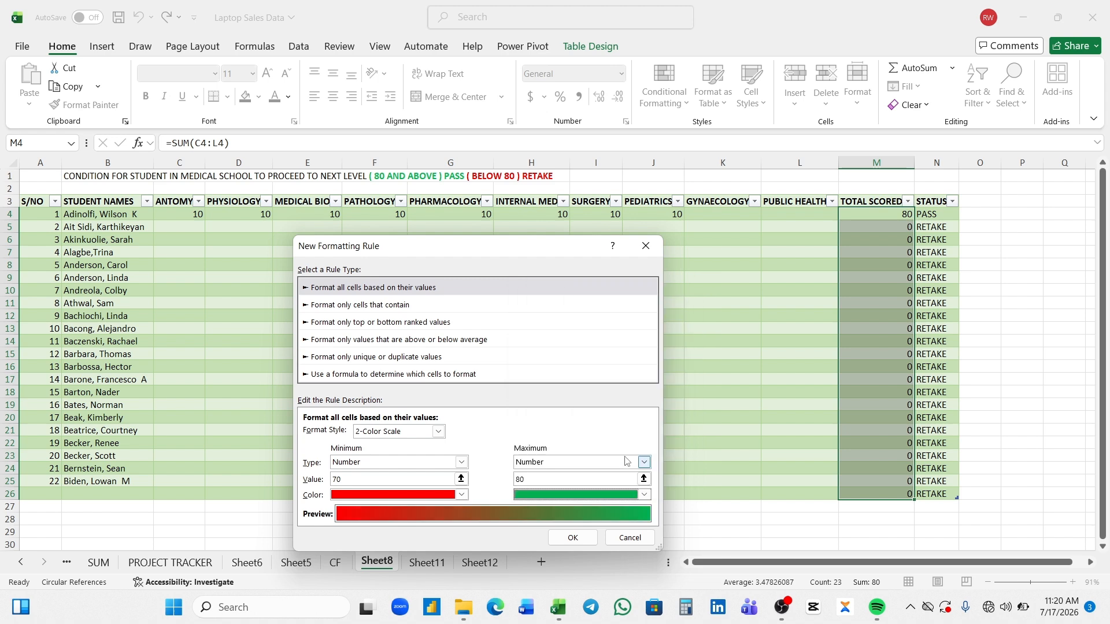
pyautogui.click(578, 539)
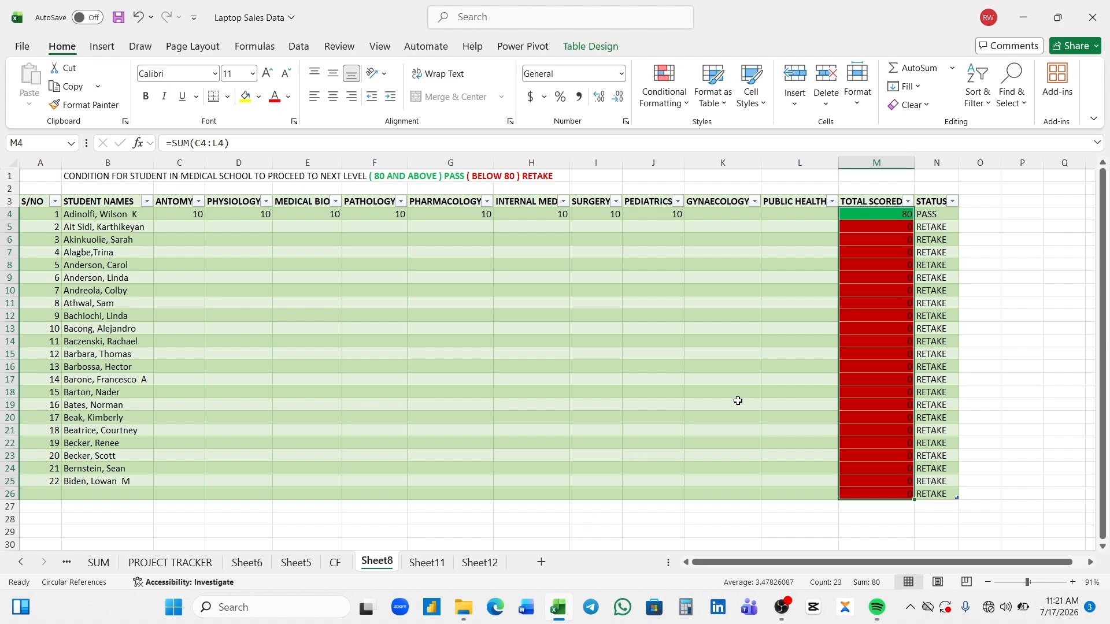
pyautogui.click(801, 346)
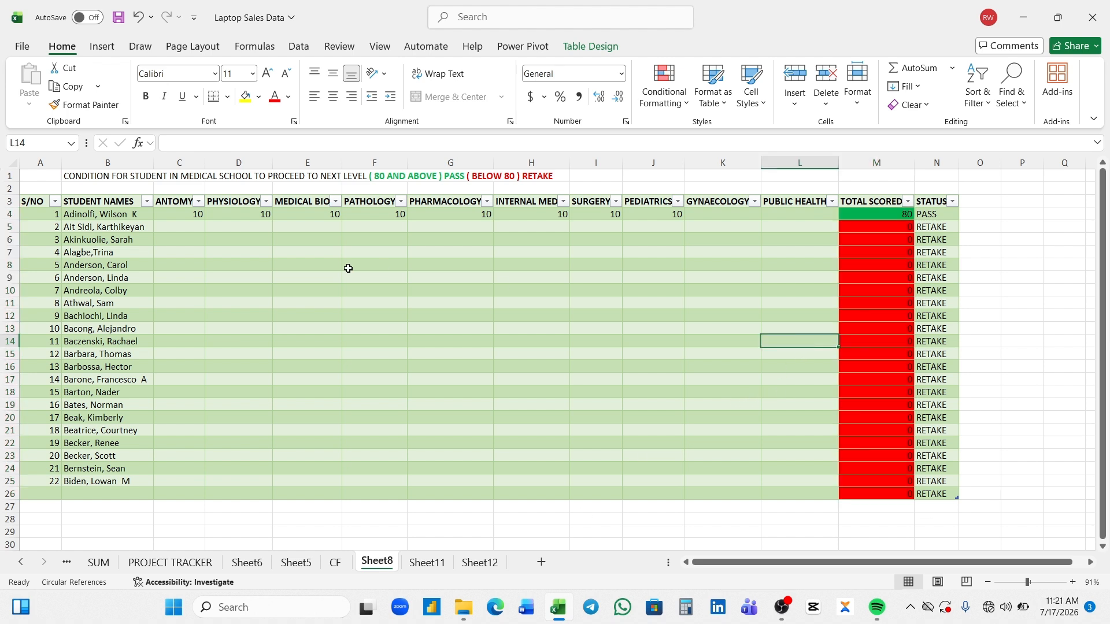
# - Enter a score of 10 in both the anatomy and physiology columns for the second student, cells C5 and D5
pyautogui.click(177, 228)
pyautogui.write('10')
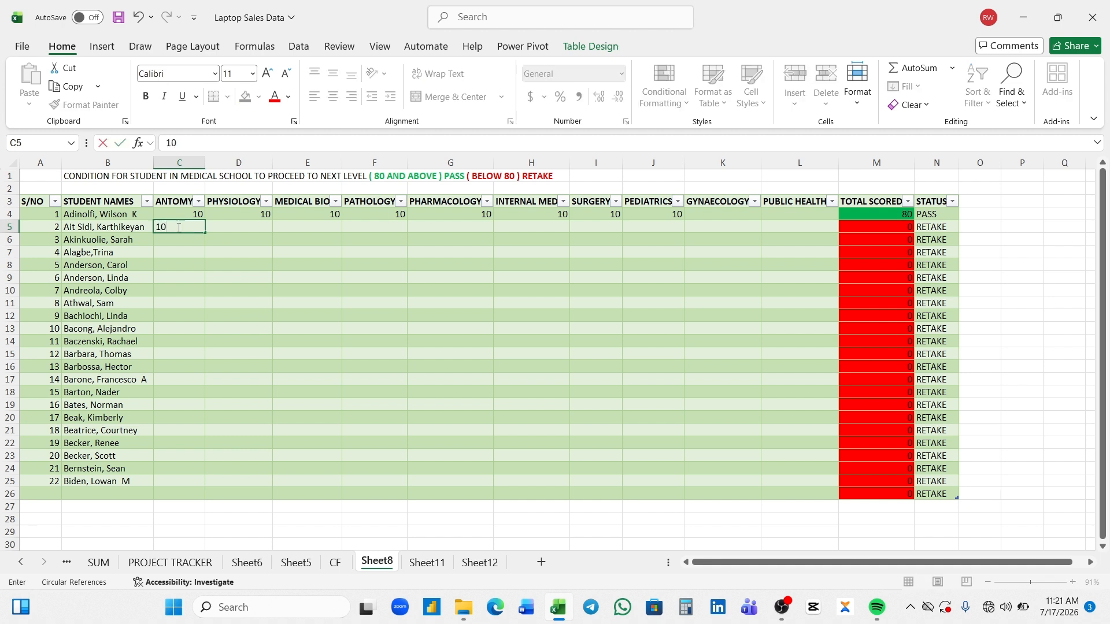
pyautogui.press('Tab')
pyautogui.write('10')
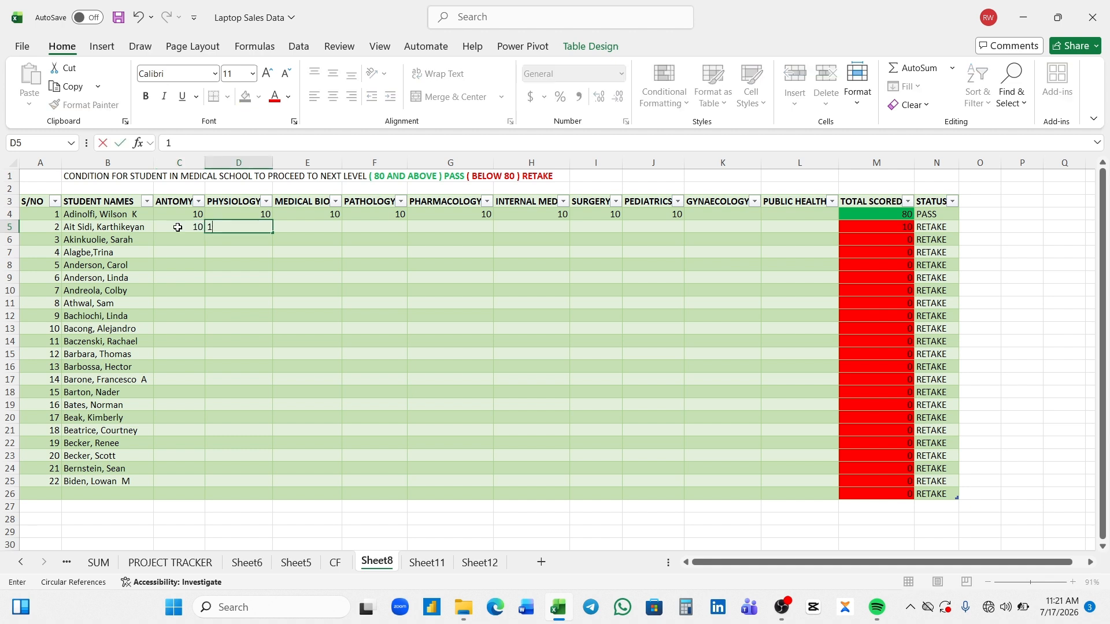
pyautogui.click(217, 248)
pyautogui.click(198, 228)
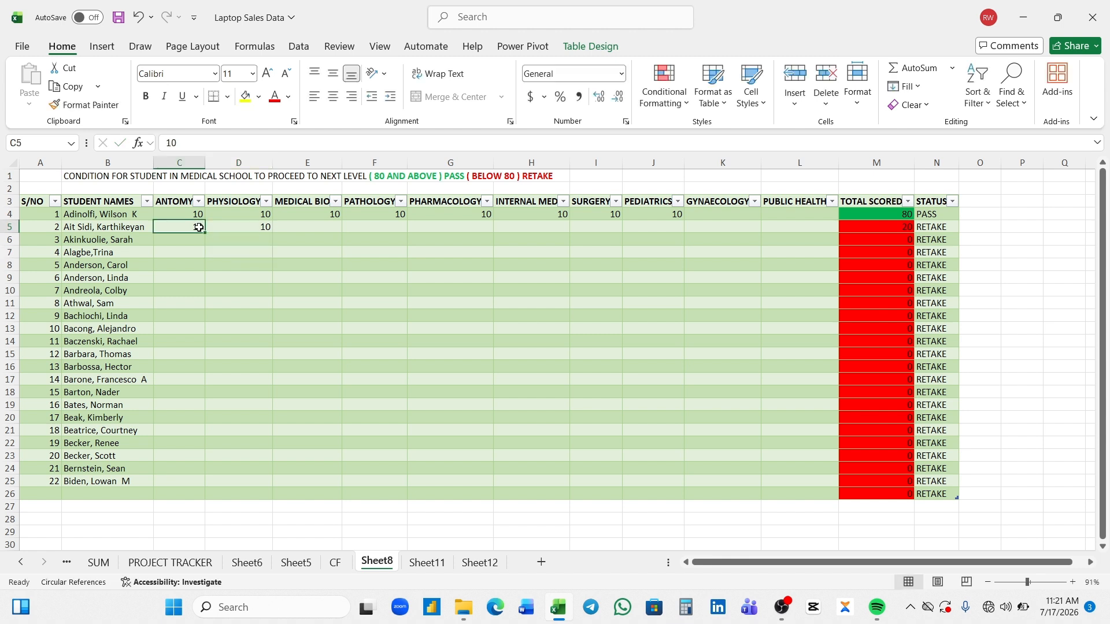
pyautogui.moveTo(198, 227); pyautogui.dragTo(319, 239)
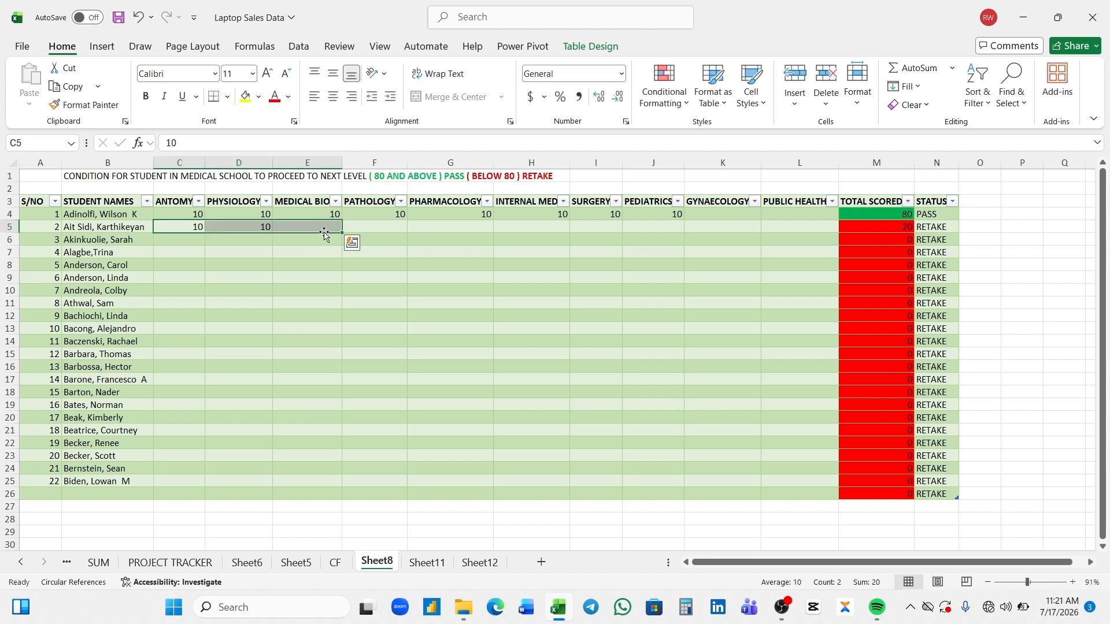
pyautogui.click(319, 239)
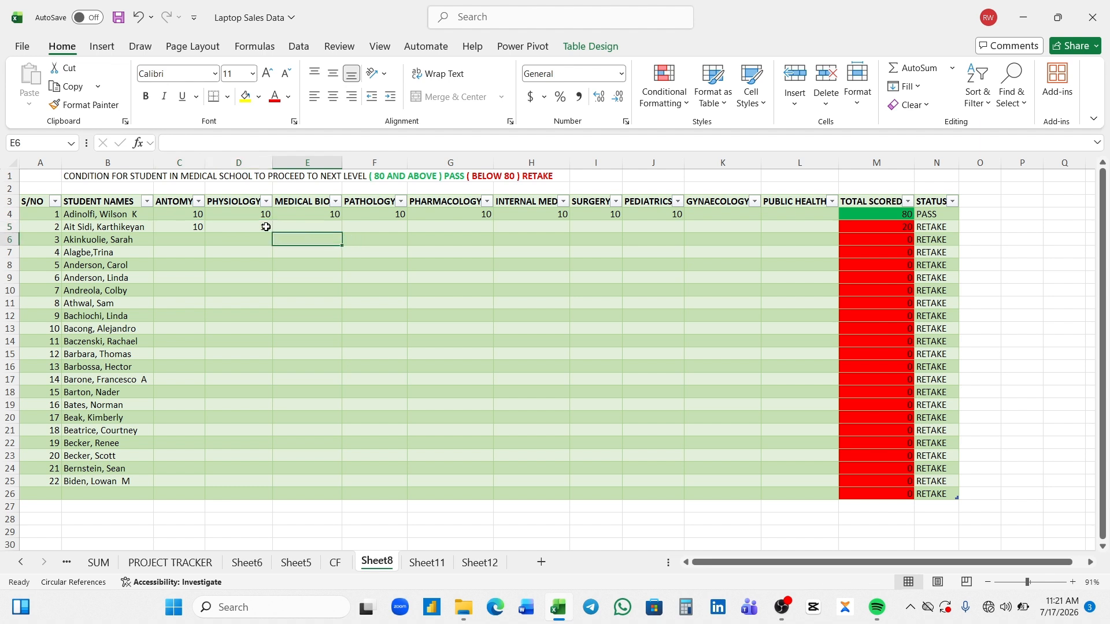
# - Fill the physiology score of 10 in D5 across the remaining subjects through PUBLIC HEALTH in L5
pyautogui.click(267, 227)
pyautogui.moveTo(271, 229); pyautogui.dragTo(805, 225)
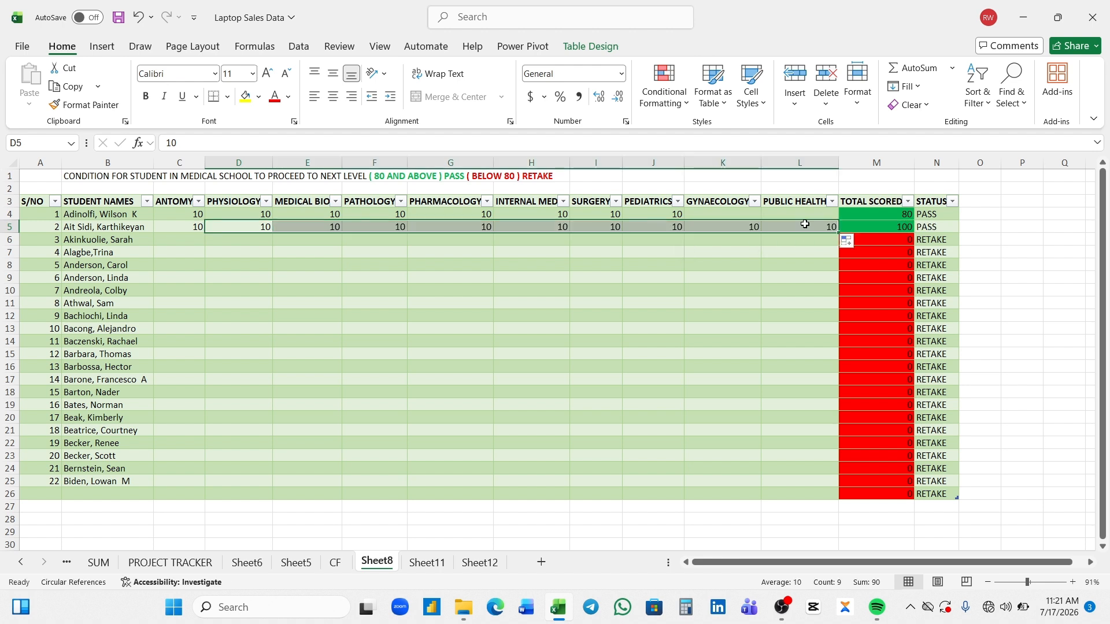
pyautogui.click(790, 274)
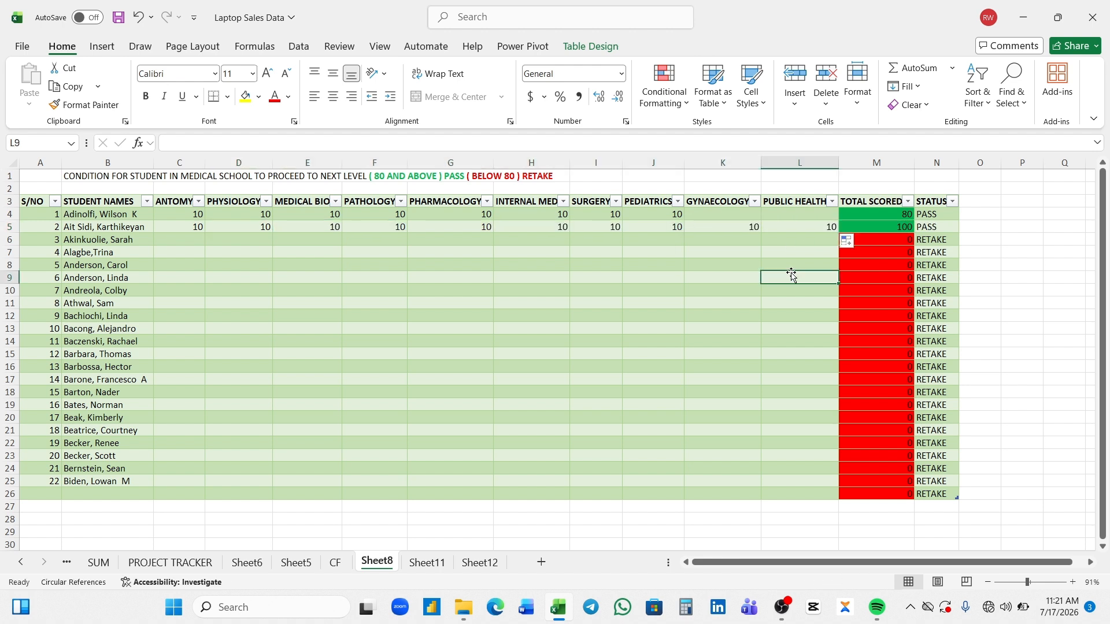
# - Enter a score of 5 in every subject for the third student, from C6 through L6
pyautogui.click(201, 237)
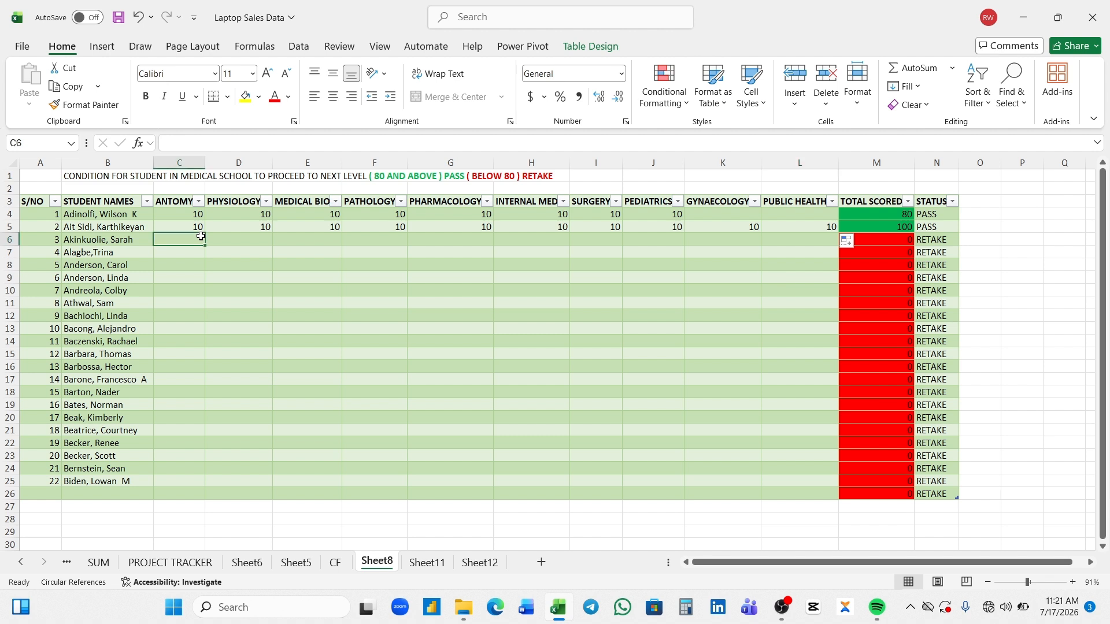
pyautogui.write('5')
pyautogui.press('Tab')
pyautogui.write('5')
pyautogui.press('Tab')
pyautogui.write('5')
pyautogui.press('Tab')
pyautogui.write('5')
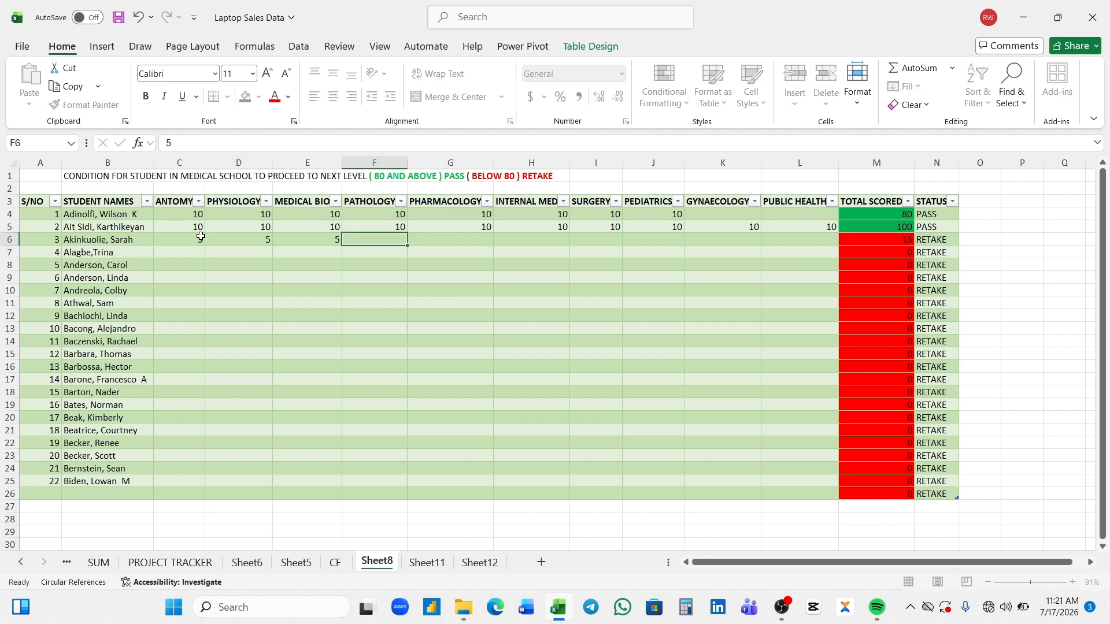
pyautogui.press('Tab')
pyautogui.write('5')
pyautogui.press('Tab')
pyautogui.write('5')
pyautogui.press('Tab')
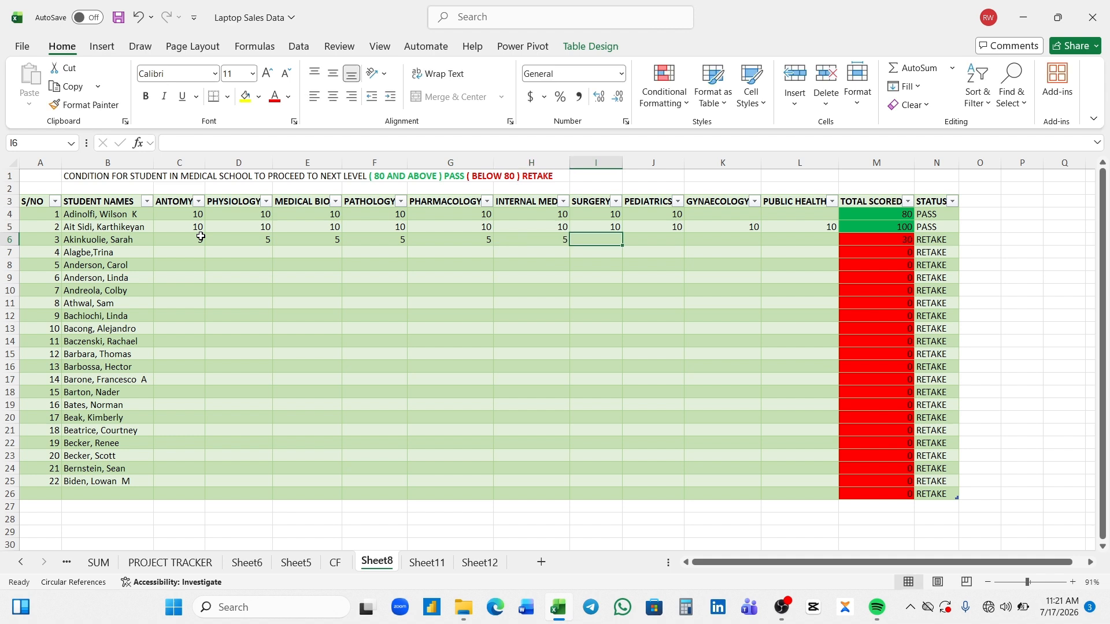
pyautogui.write('5')
pyautogui.press('Tab')
pyautogui.write('5')
pyautogui.press('Tab')
pyautogui.write('5')
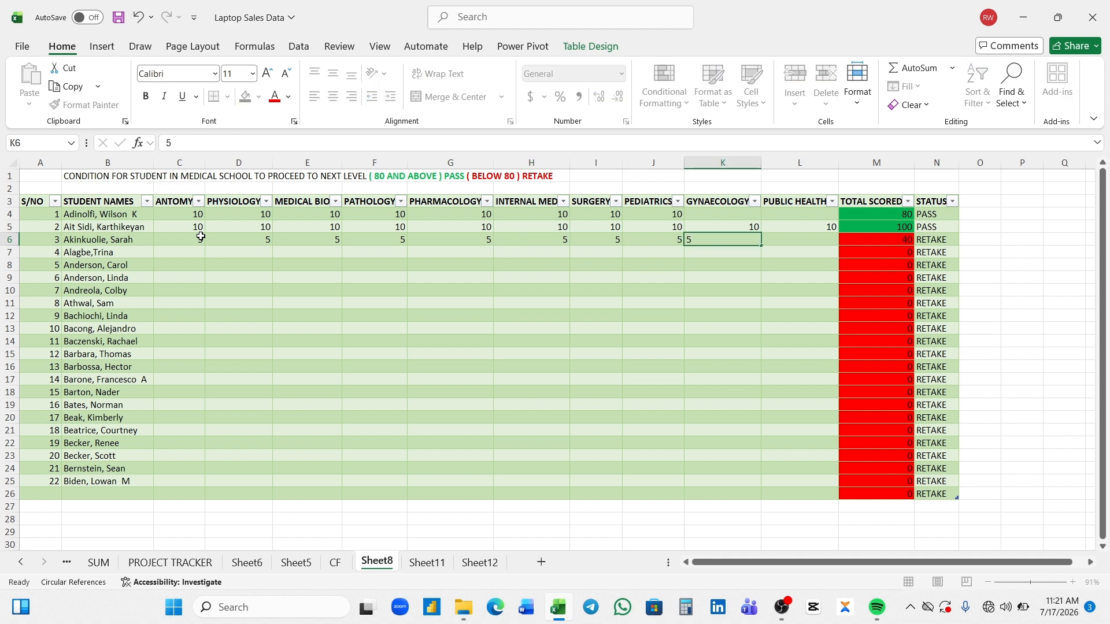
pyautogui.press('Tab')
pyautogui.write('5')
pyautogui.press('Return')
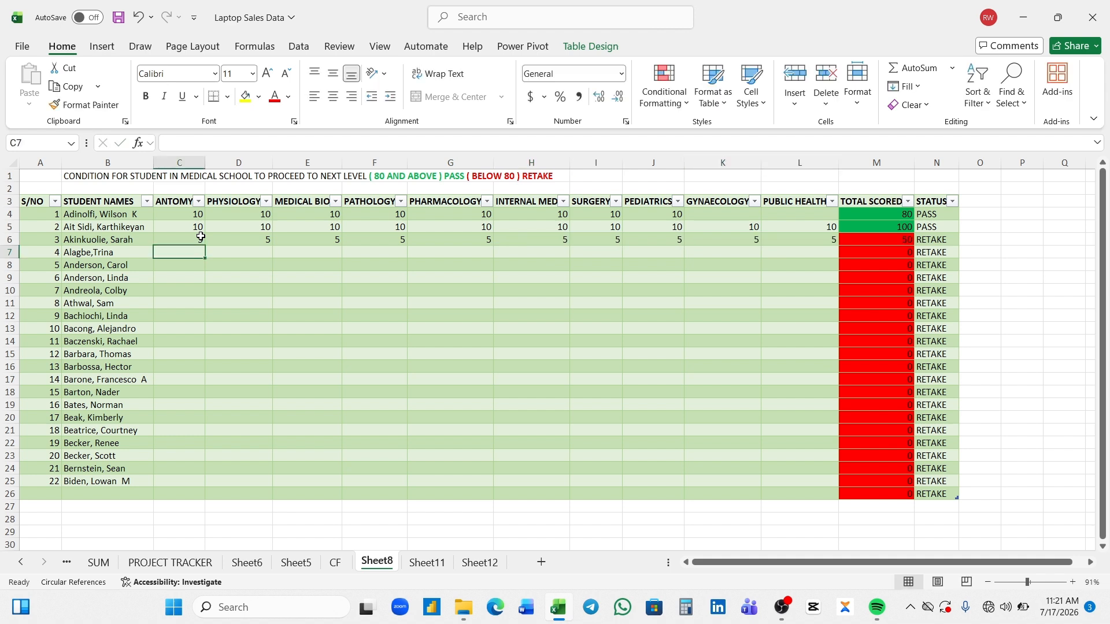